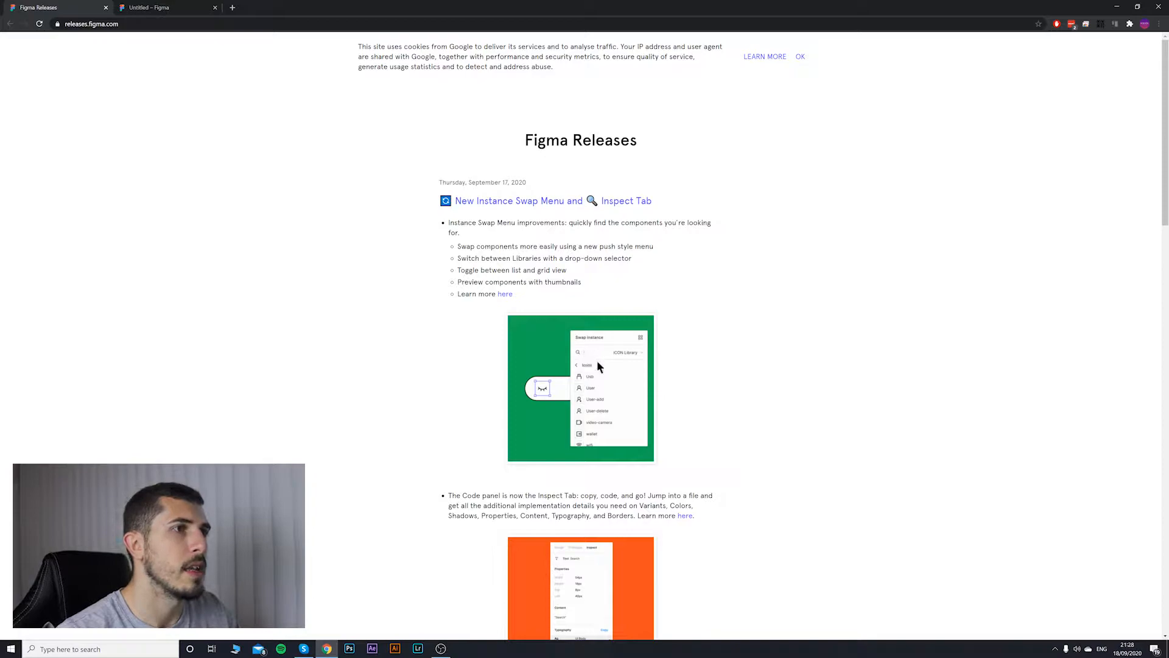
Step: Read the September 17, 2020 release notes on the Instance Swap Menu improvements
drag(525, 141, 641, 144)
click(668, 154)
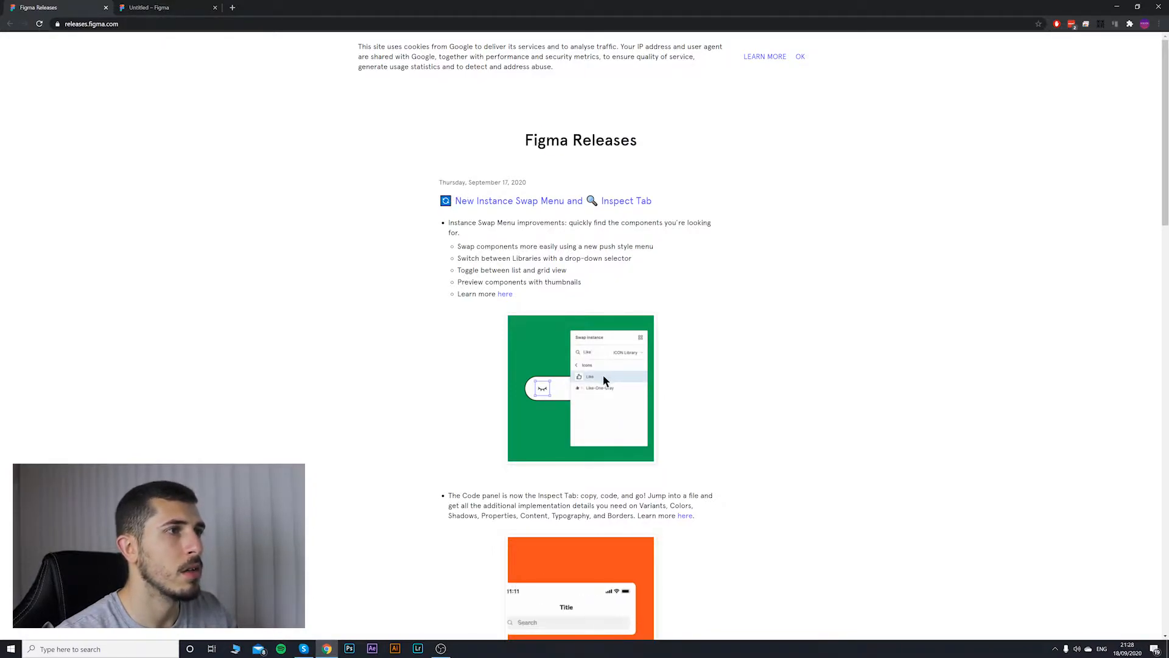
drag(439, 183, 499, 183)
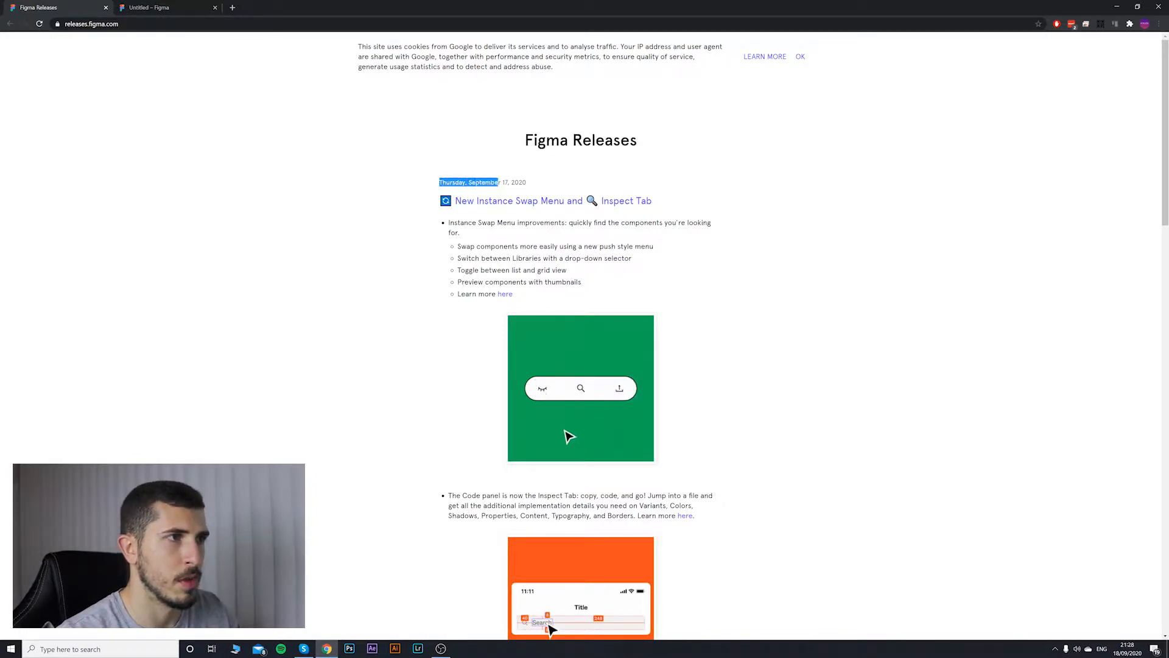
click(548, 182)
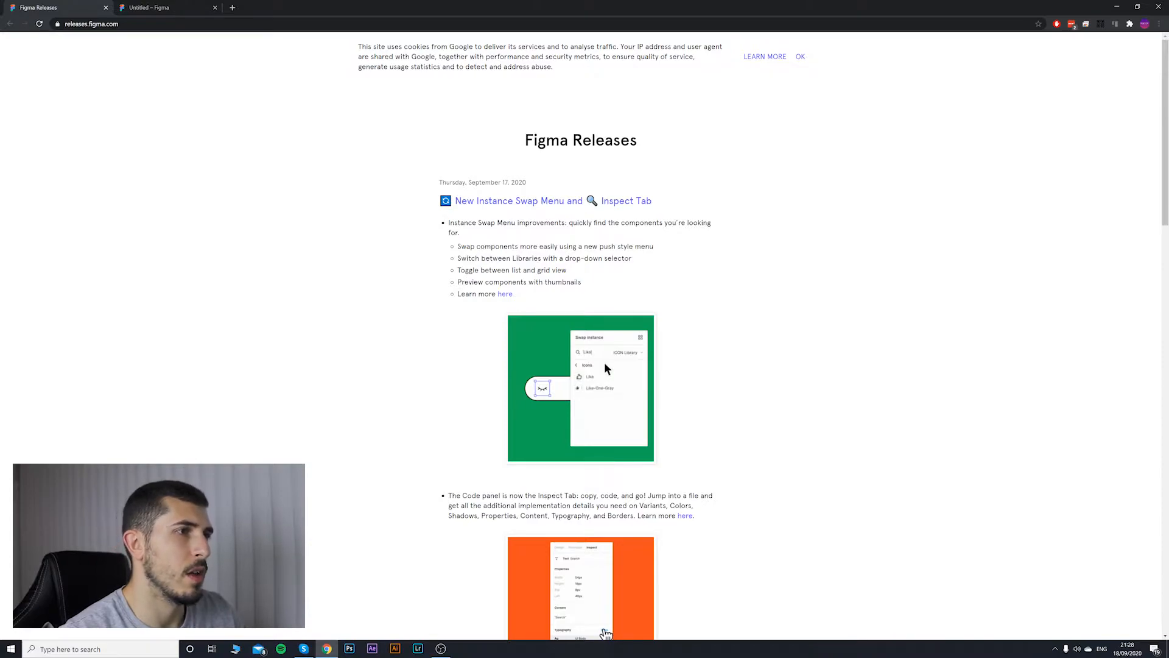
drag(458, 246, 619, 287)
click(622, 289)
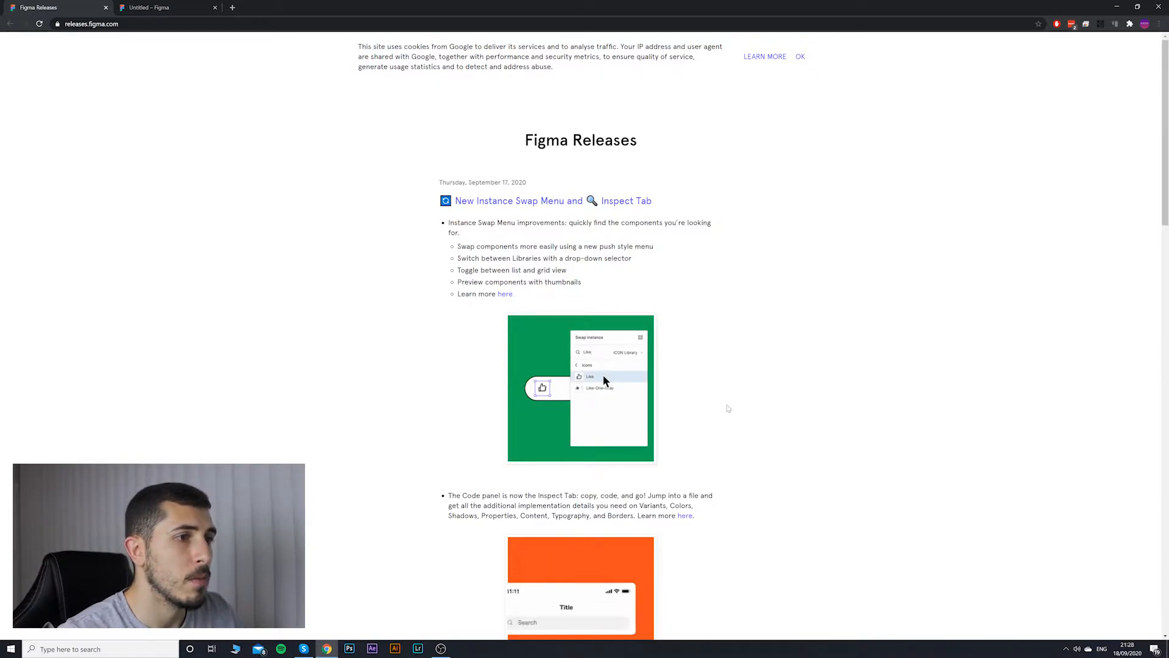
Step: Switch to the Untitled design file and examine the like, message and send icons in the Icons frame
click(167, 16)
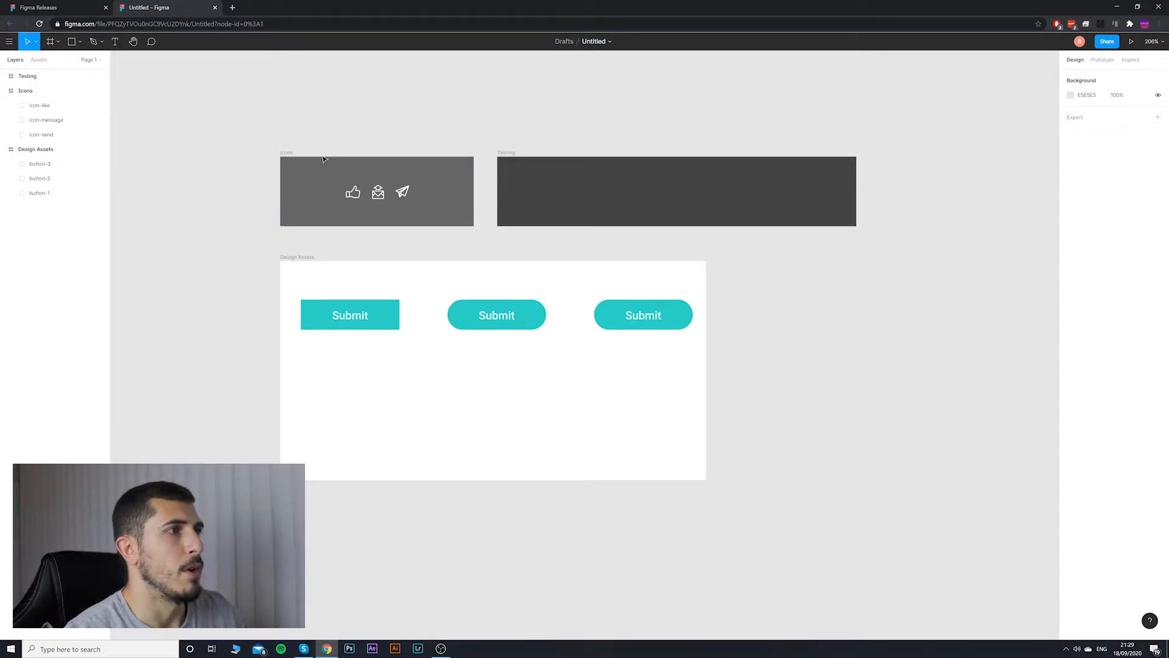
click(378, 192)
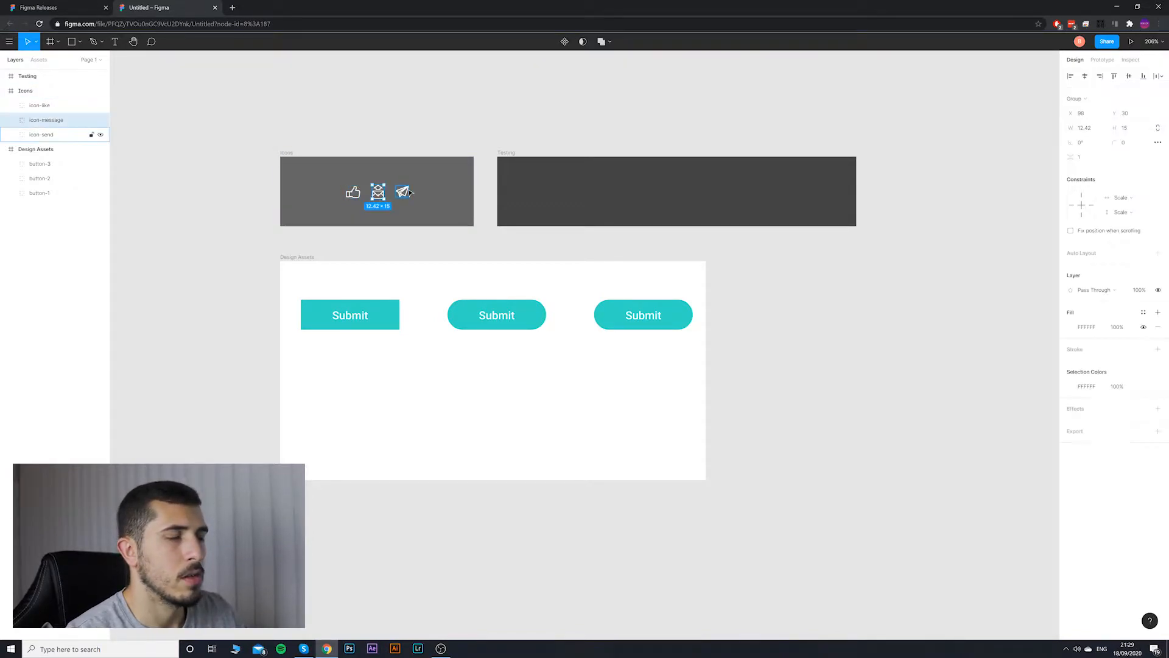
click(423, 170)
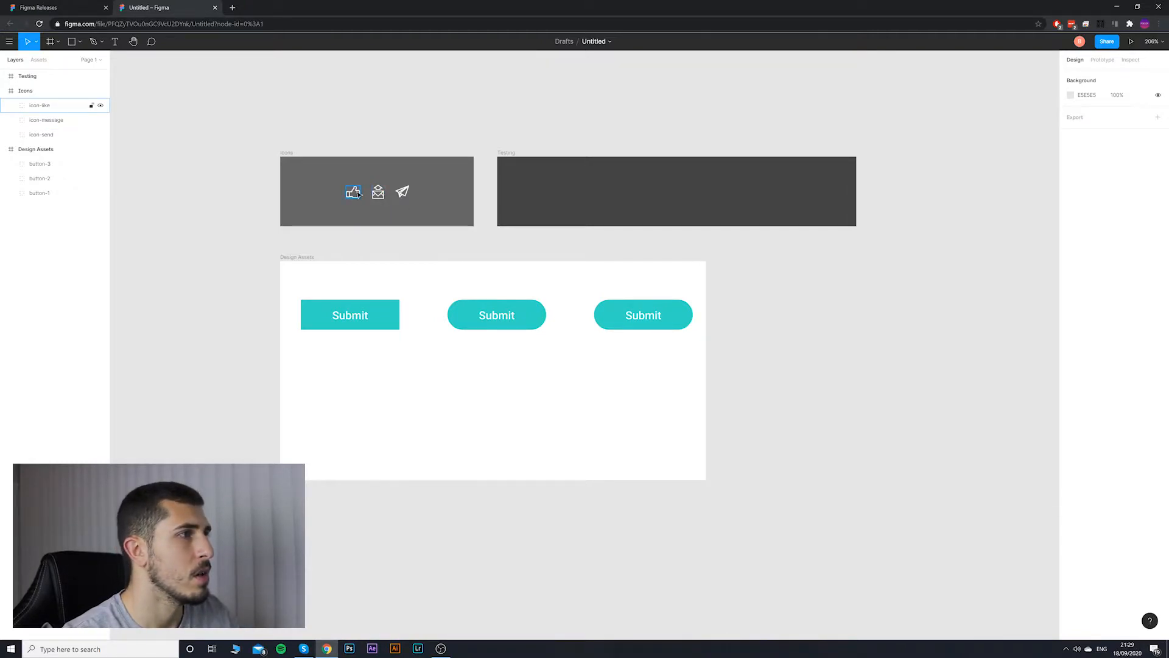
click(295, 156)
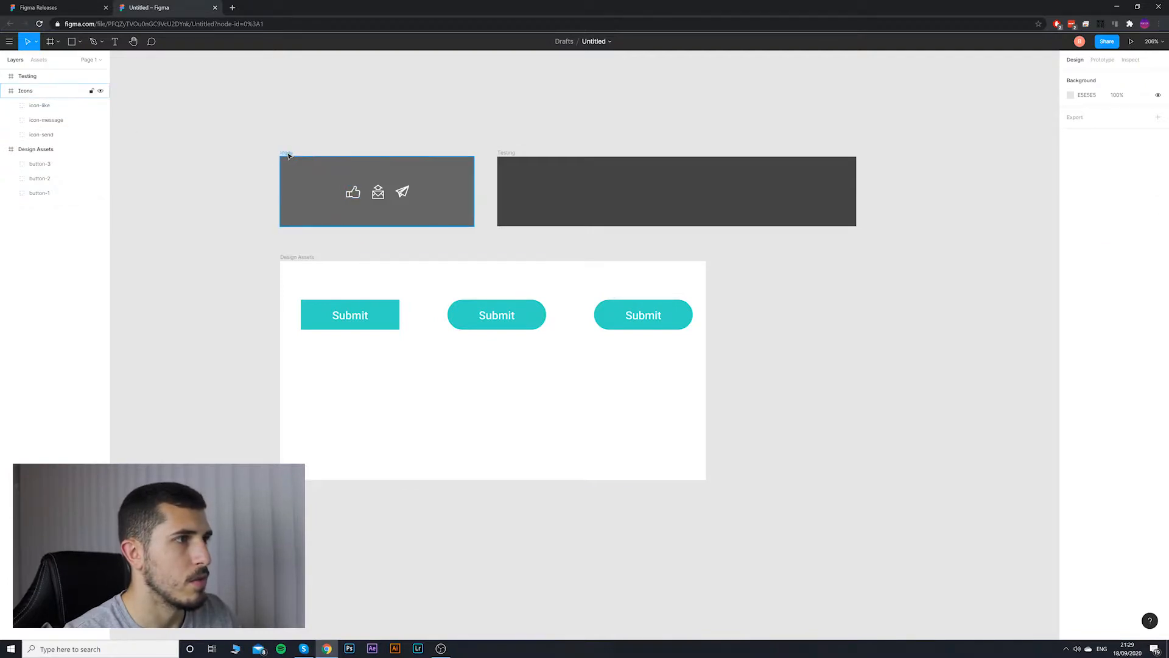
click(354, 192)
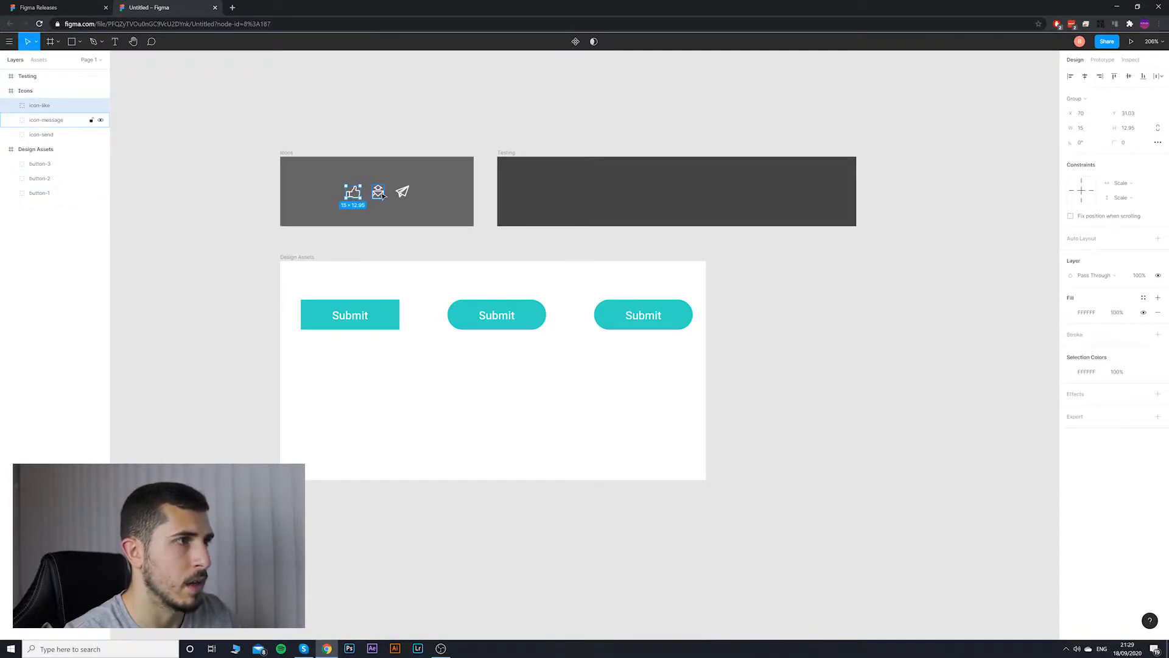
click(382, 195)
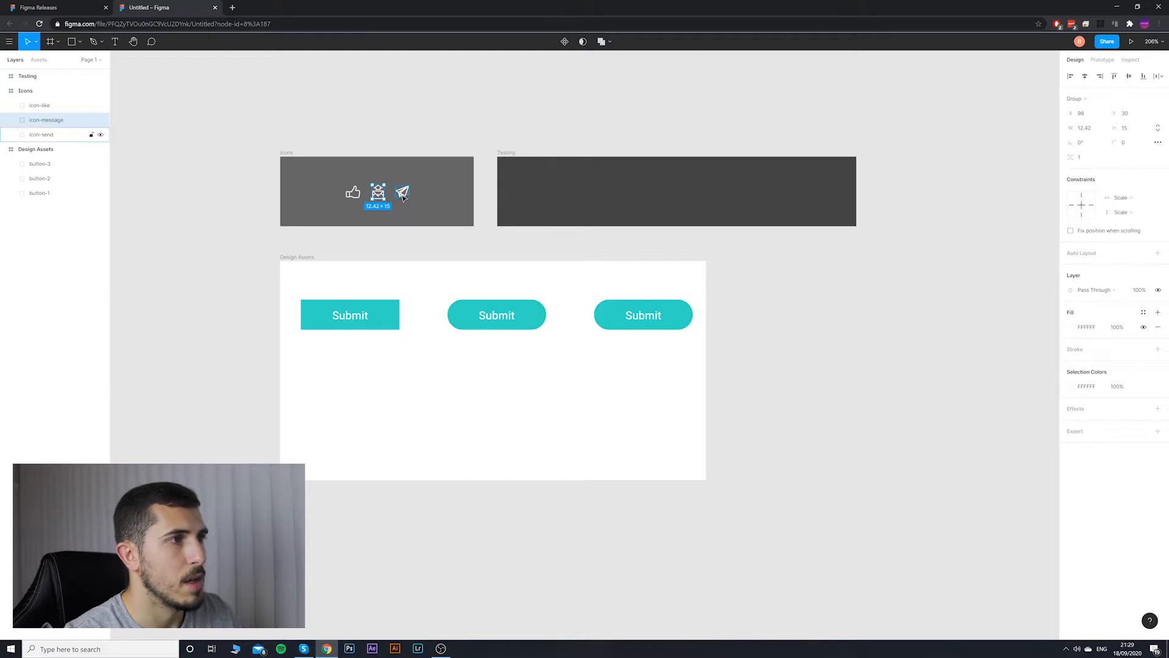
click(407, 194)
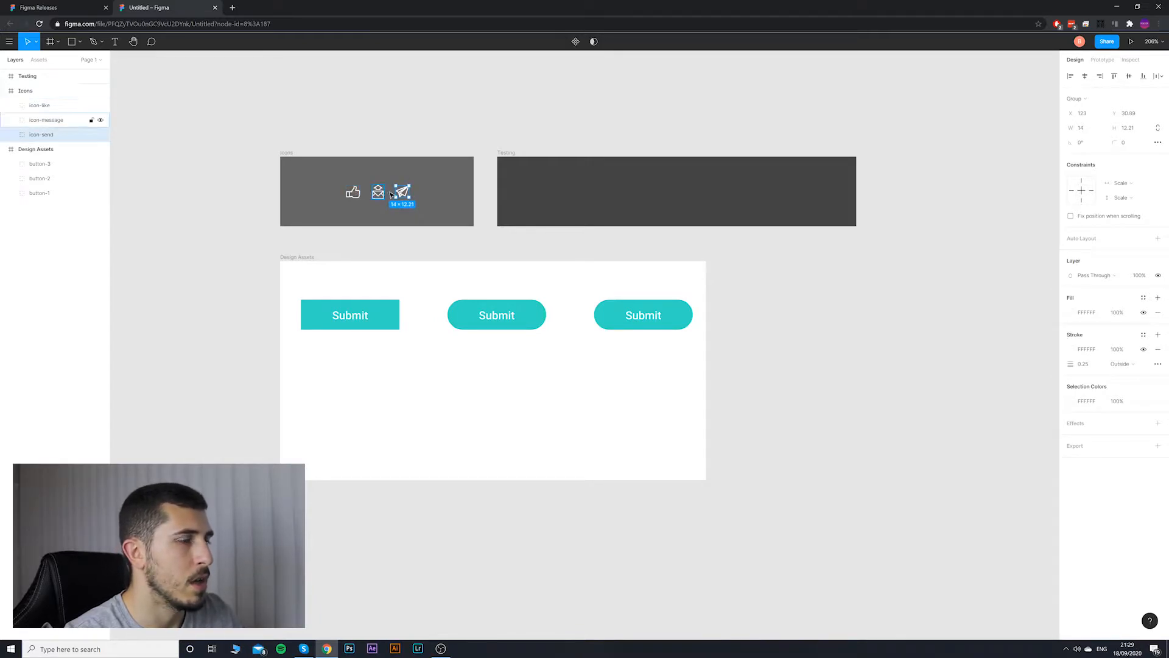
key(alt)
scroll(410, 201, up, 1)
drag(462, 139, 446, 136)
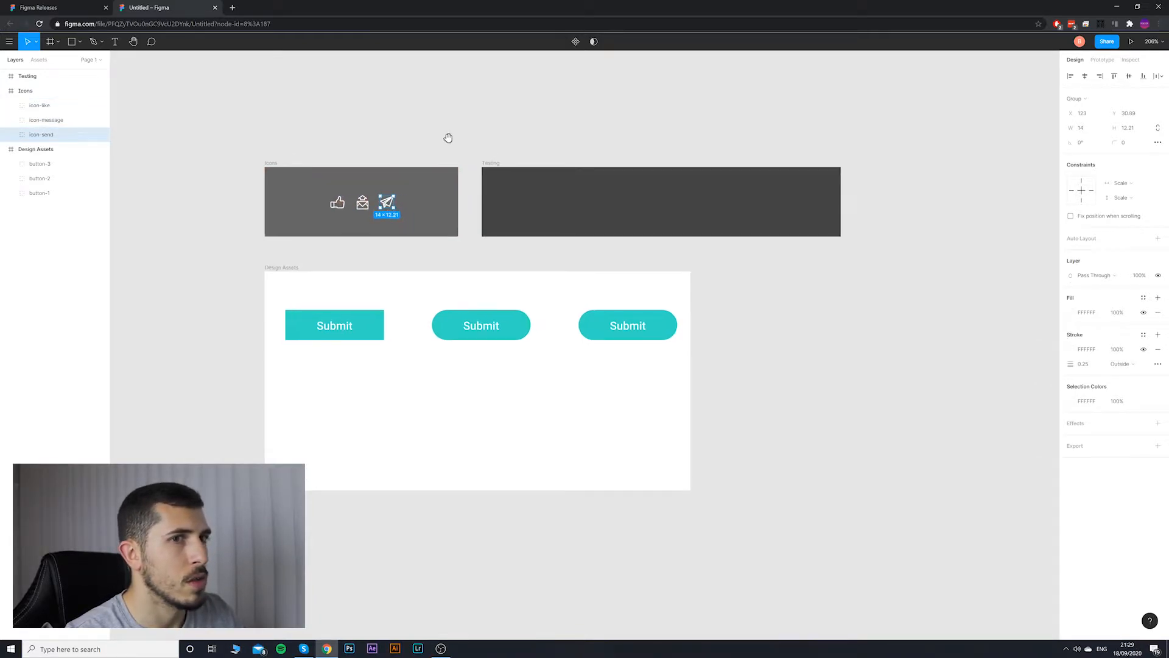
click(472, 184)
click(279, 170)
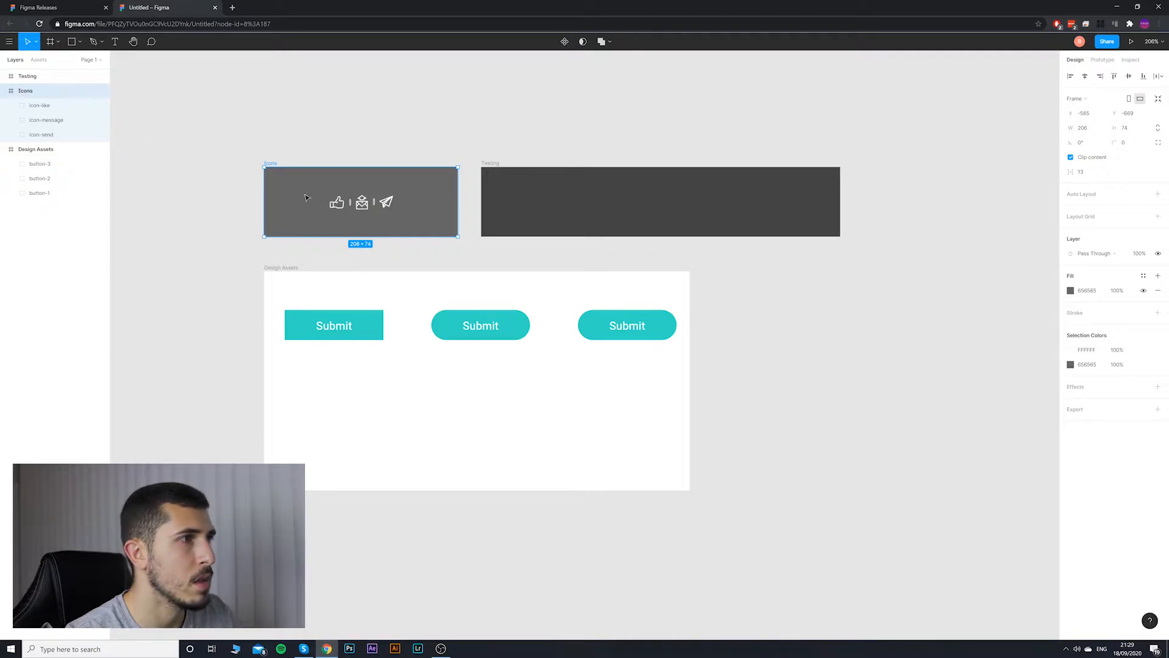
Step: Convert icon-like, icon-message and icon-send in the Icons frame into separate components
click(340, 199)
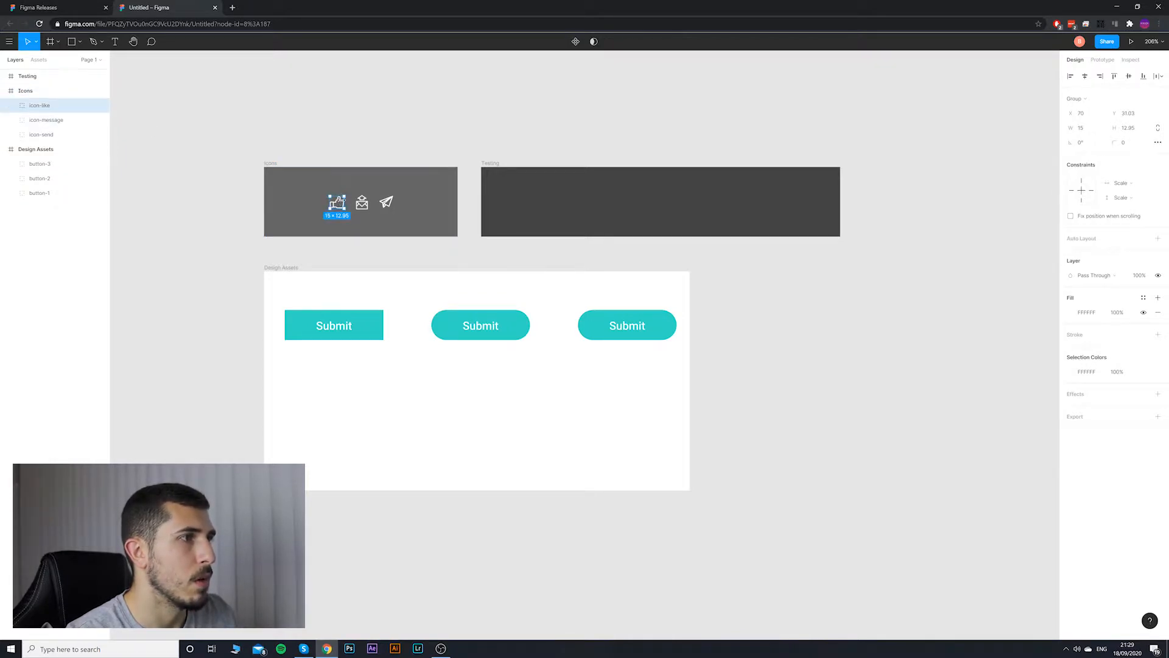
right_click(342, 203)
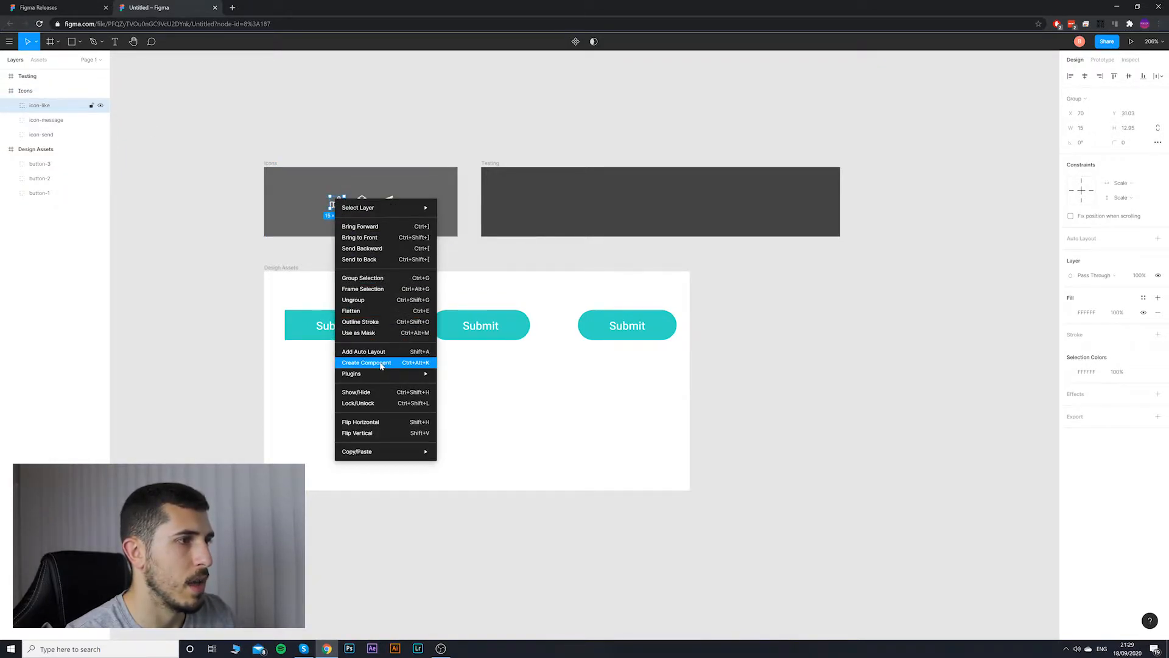
click(384, 360)
right_click(361, 202)
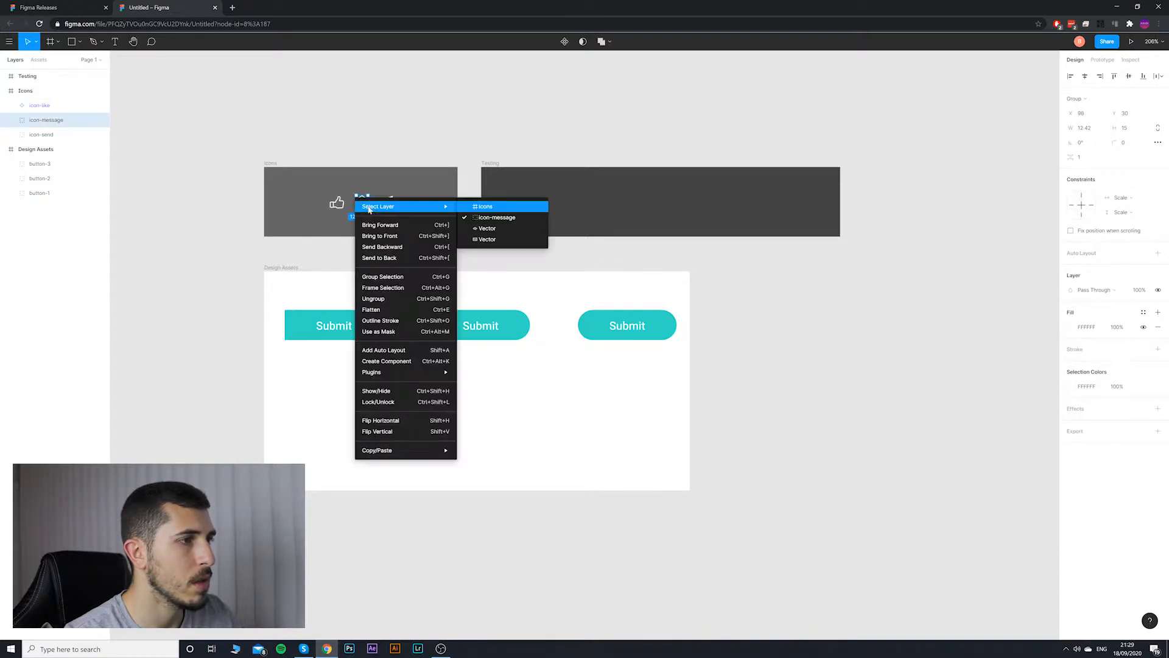
click(391, 360)
click(386, 204)
right_click(386, 203)
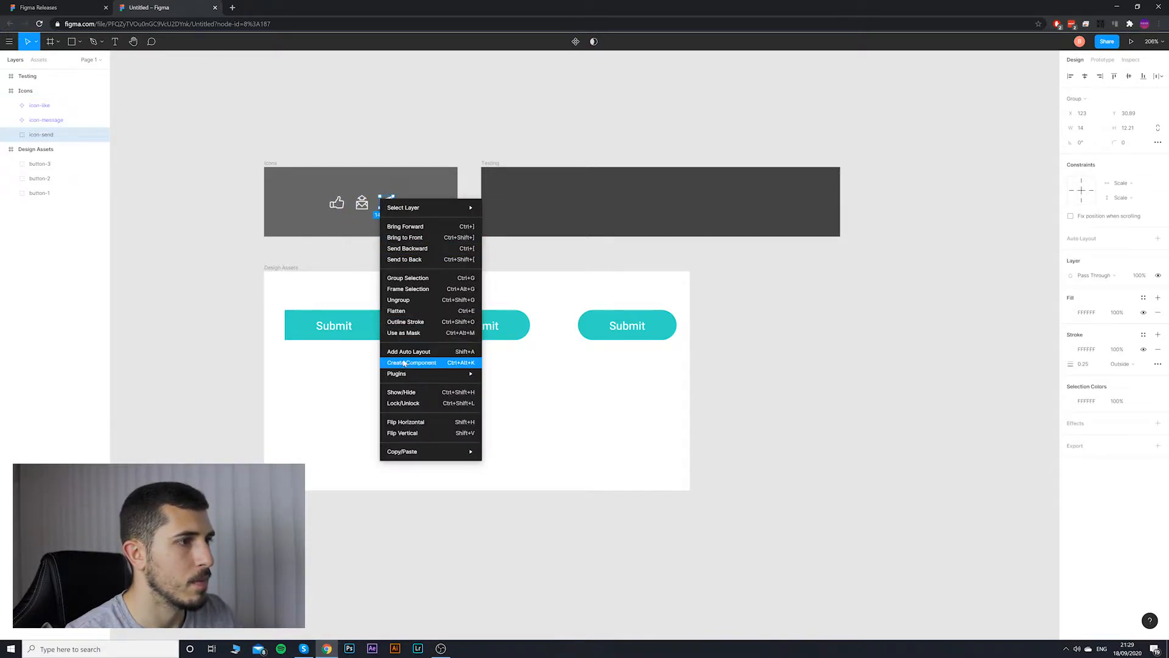
click(396, 363)
Step: Paste an instance of the icon-like component into the Testing frame
click(361, 202)
click(339, 202)
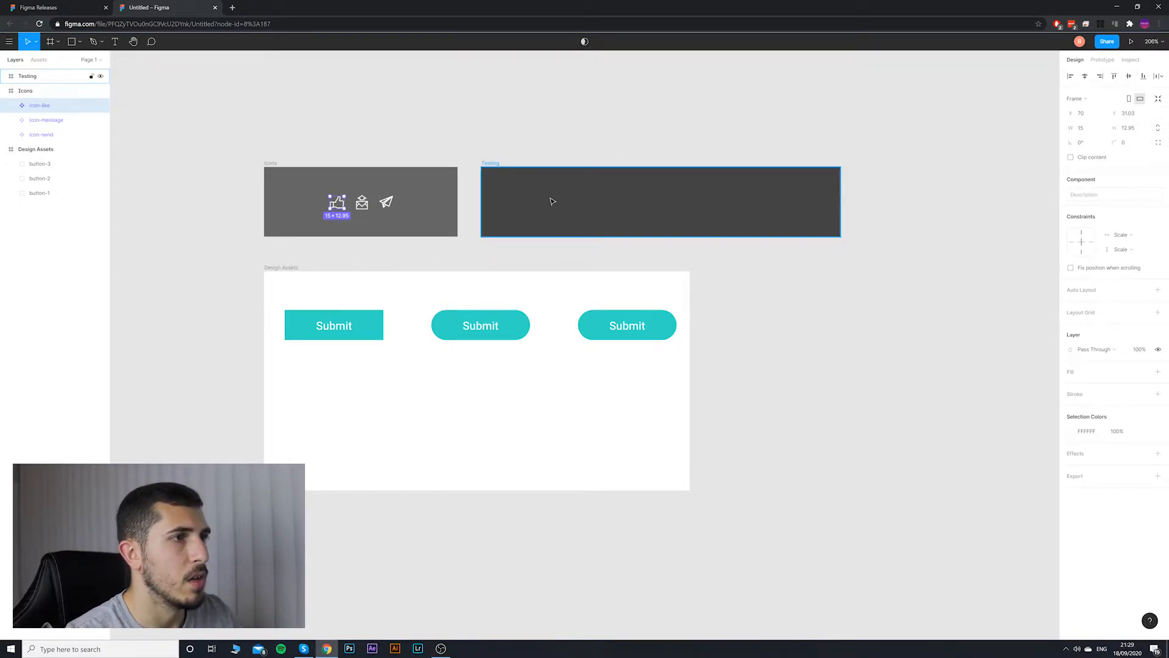
click(580, 193)
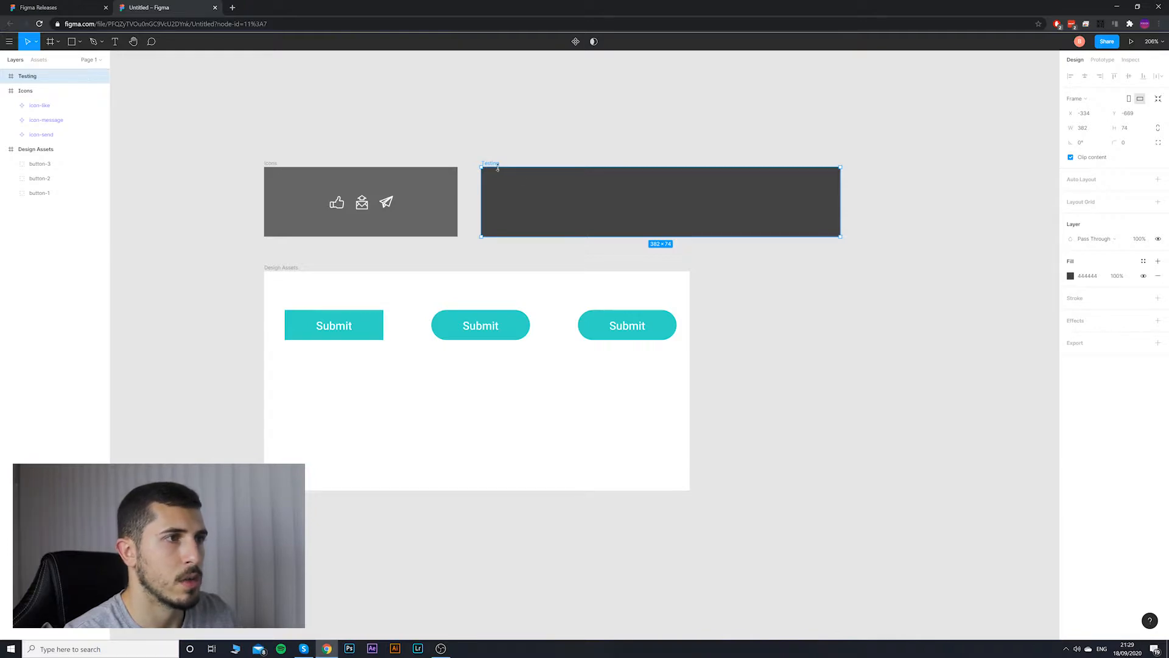
key(ctrl+v)
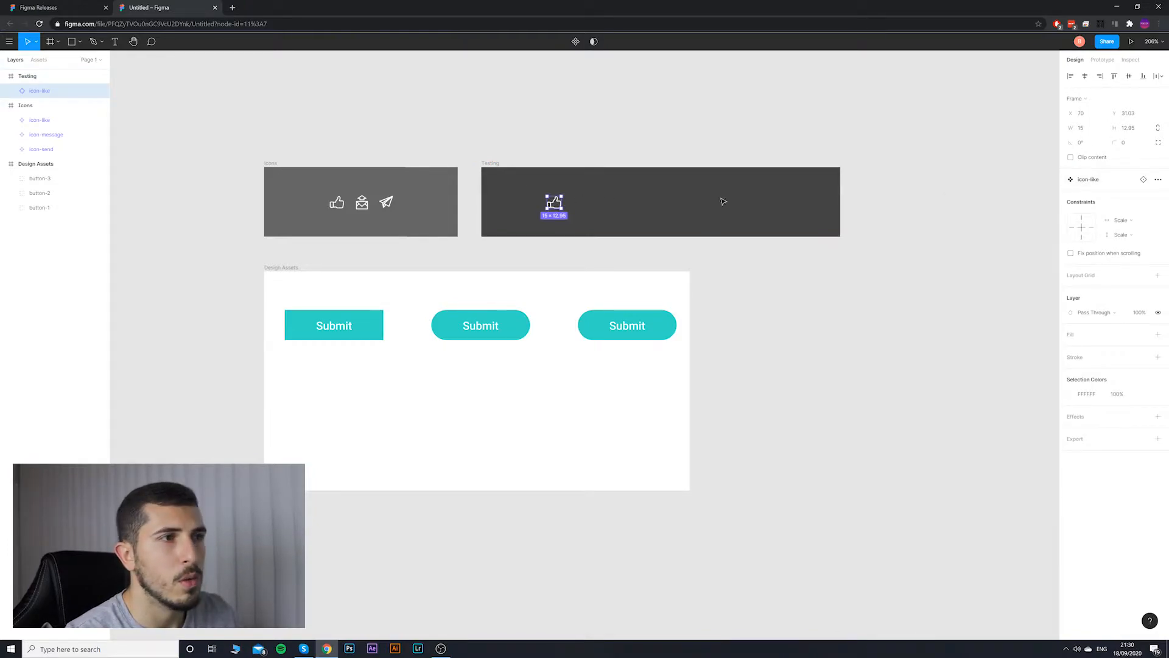
Step: Swap the like icon instance in the Testing frame for icon-message from the local Icons components
click(1117, 182)
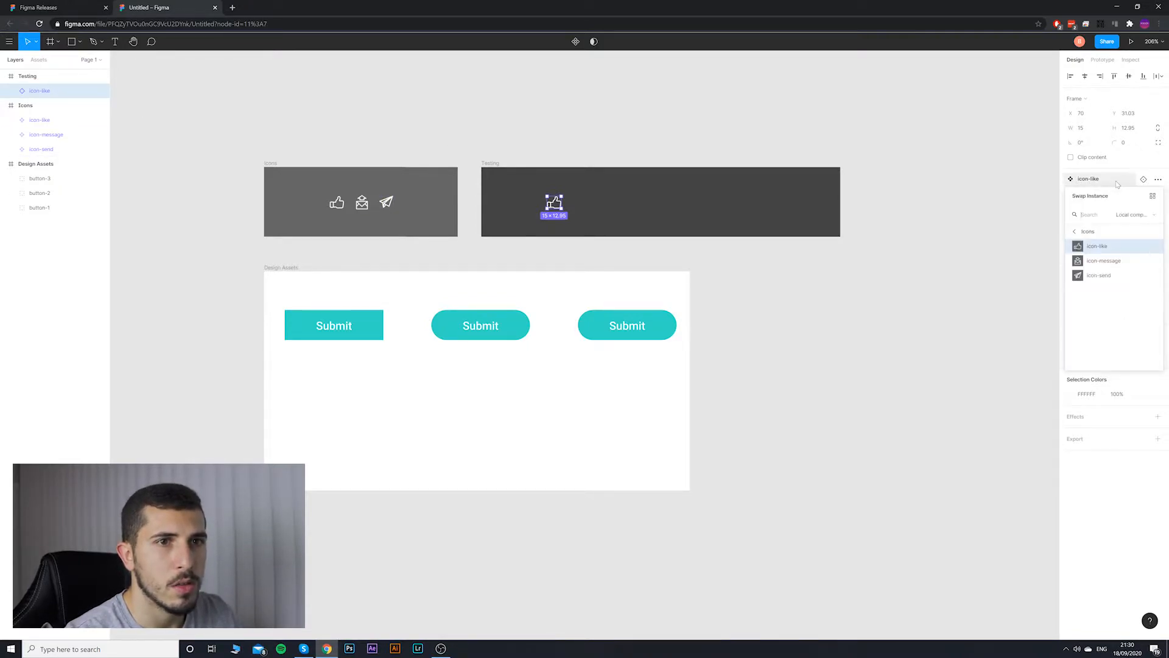
click(1080, 233)
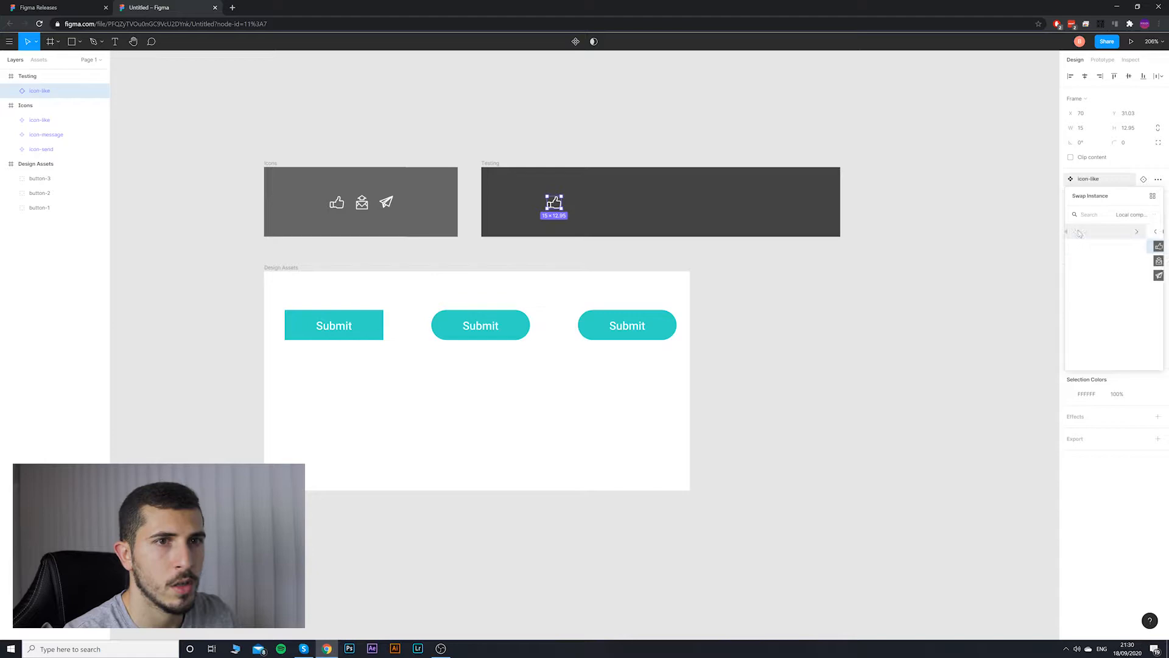
click(1135, 235)
click(1104, 260)
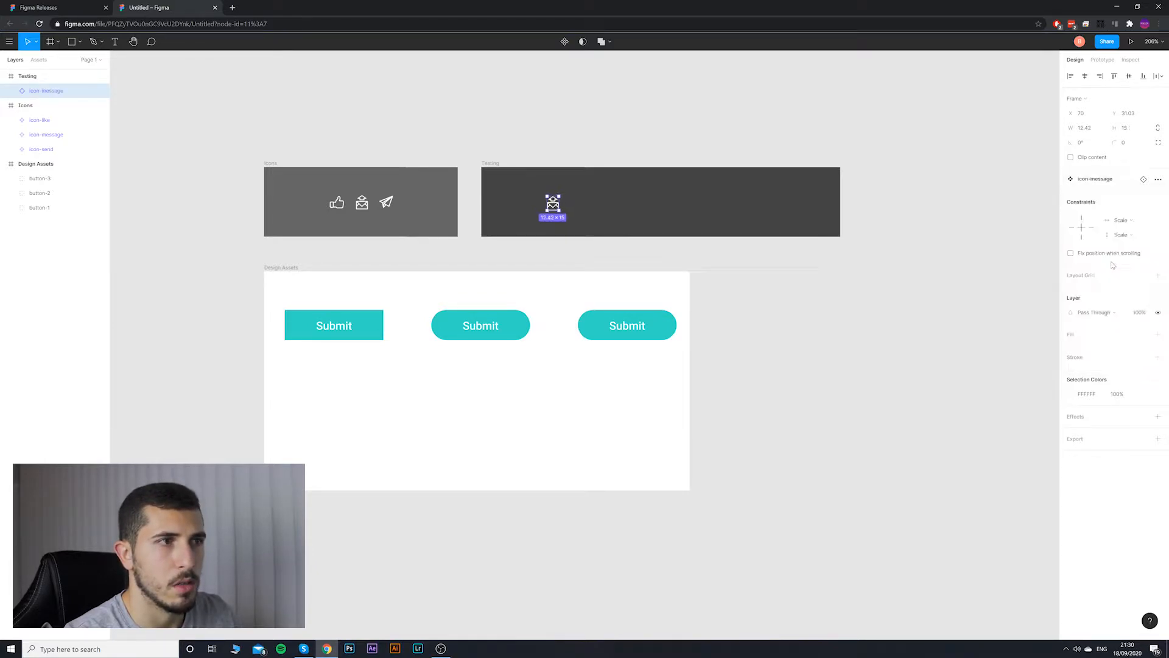
Step: Swap the message icon instance in the Testing frame for icon-send
click(1096, 180)
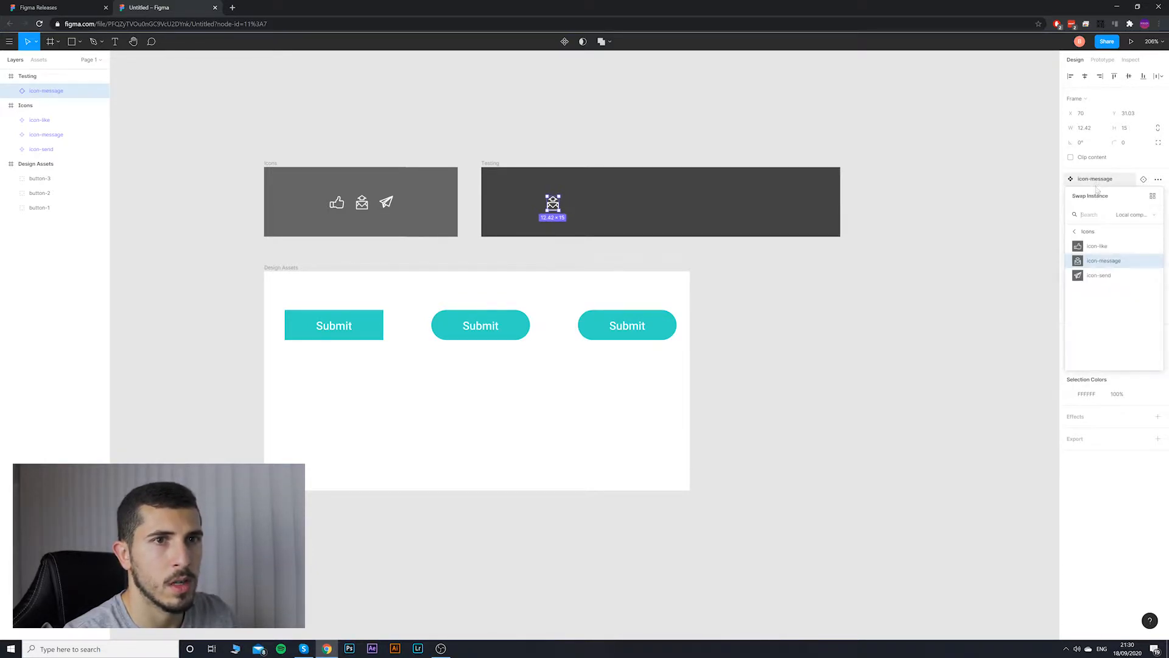
click(1097, 276)
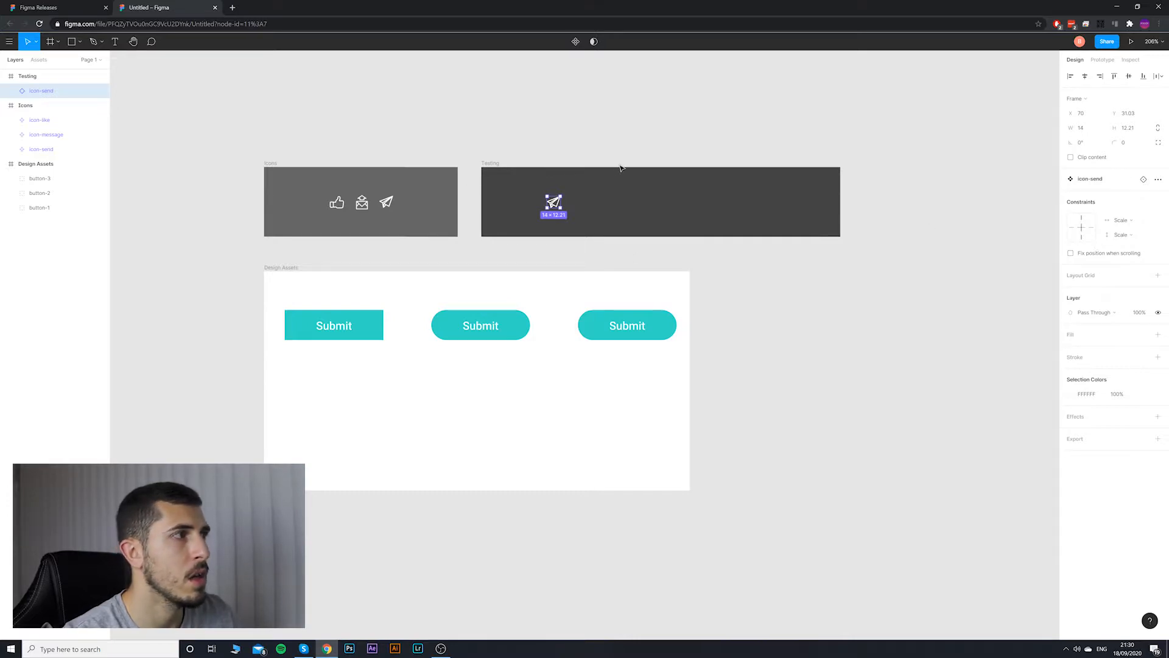
click(607, 146)
click(555, 204)
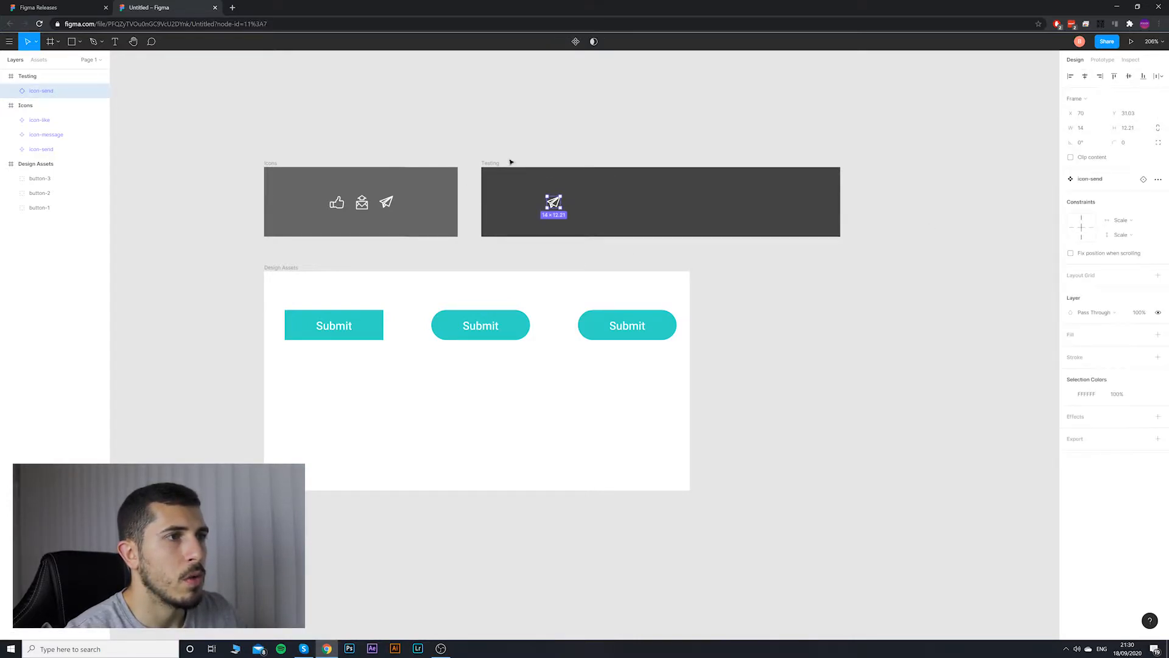
Step: Delete the send icon instance from the Testing frame
click(271, 162)
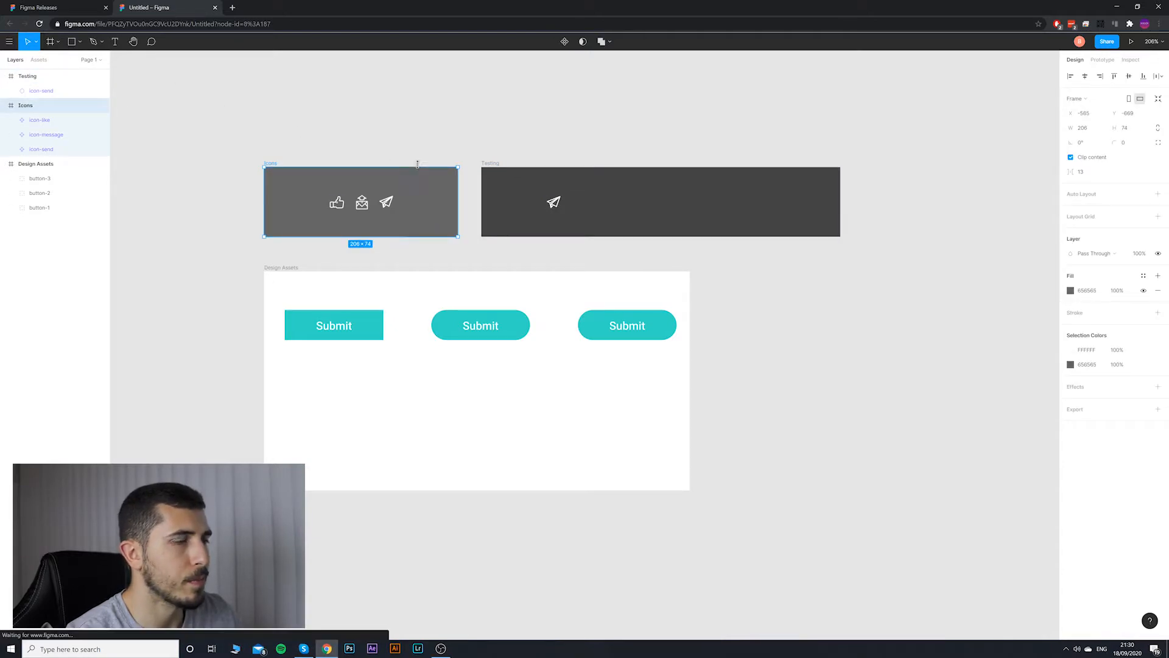
click(376, 161)
click(554, 201)
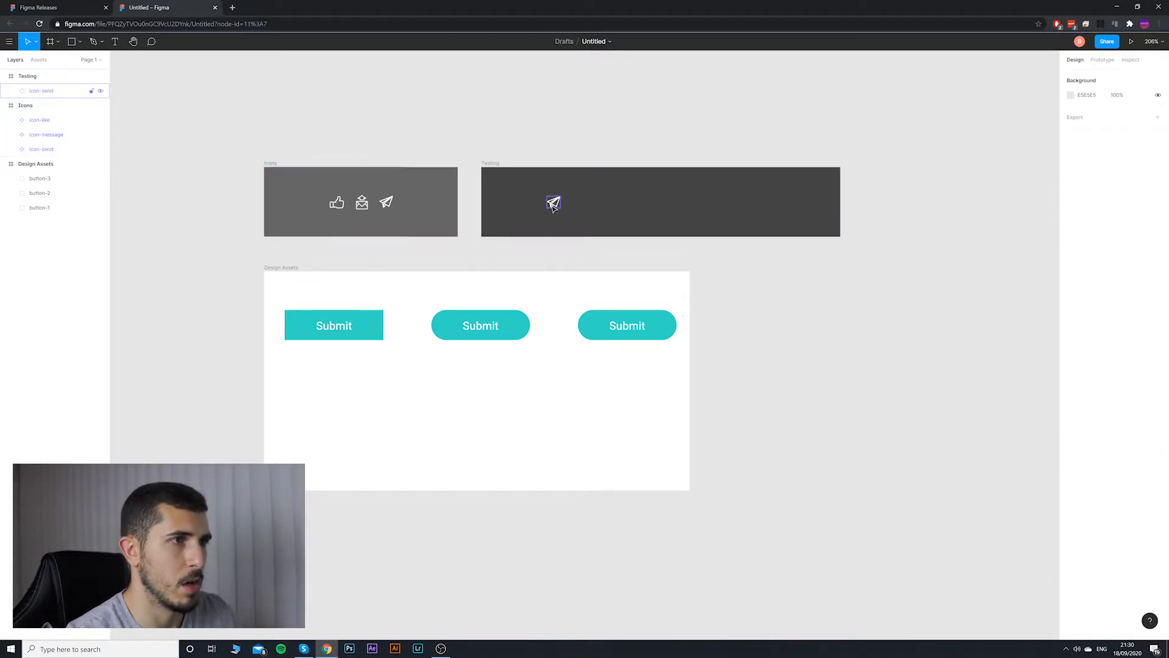
key(Delete)
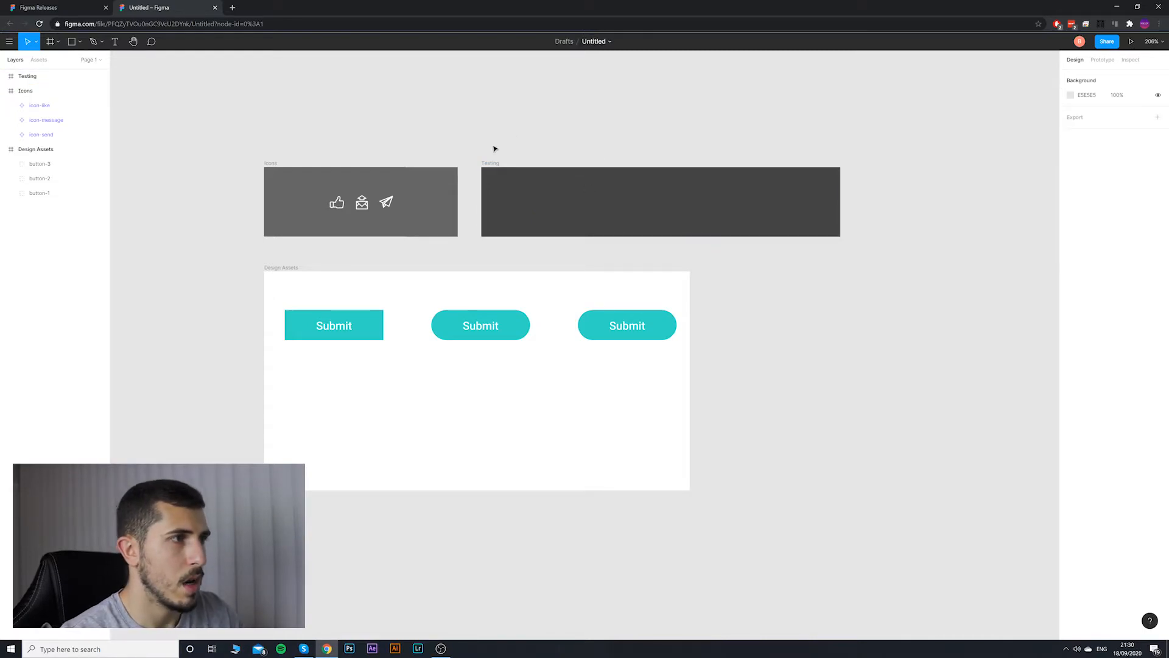
click(368, 204)
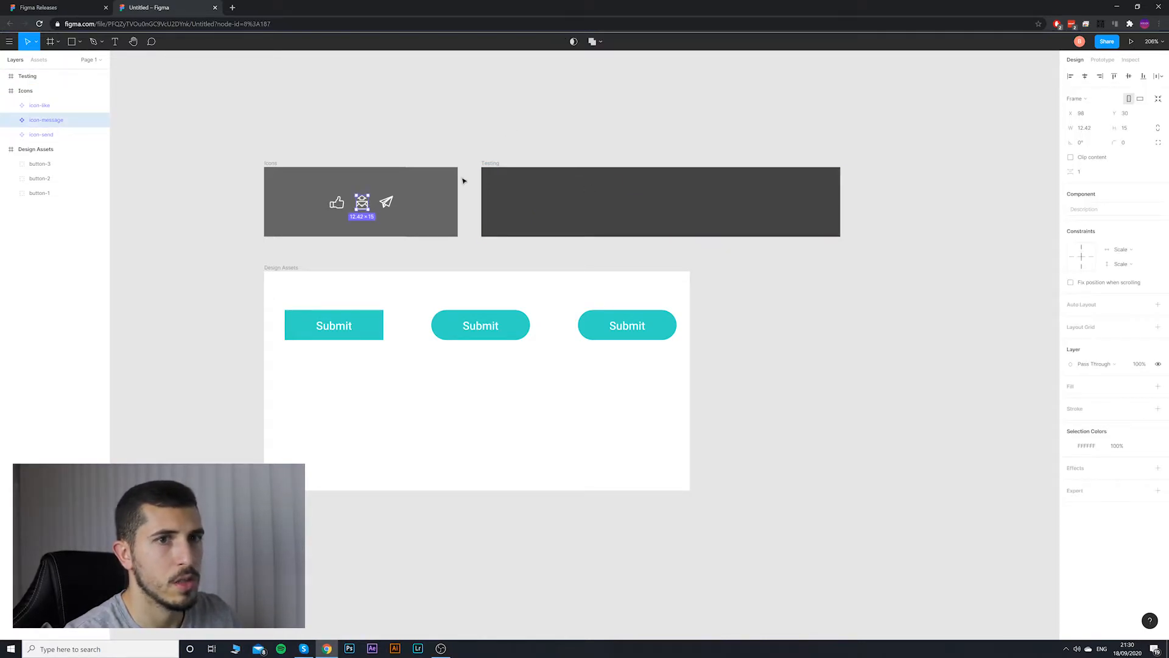
click(393, 188)
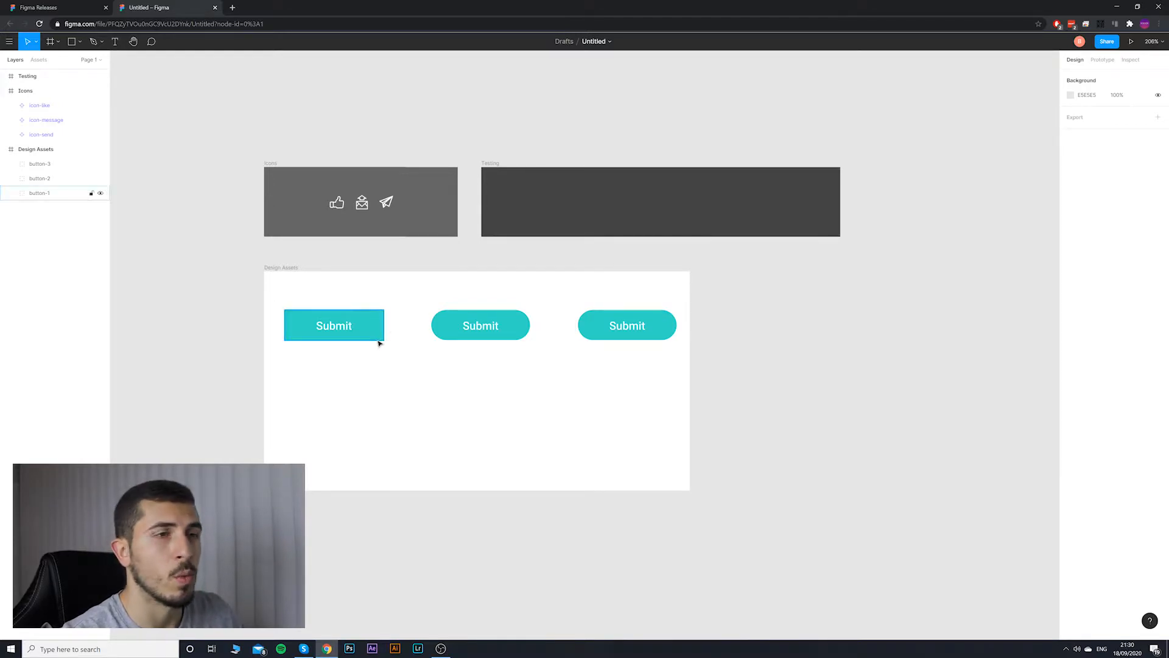
click(375, 314)
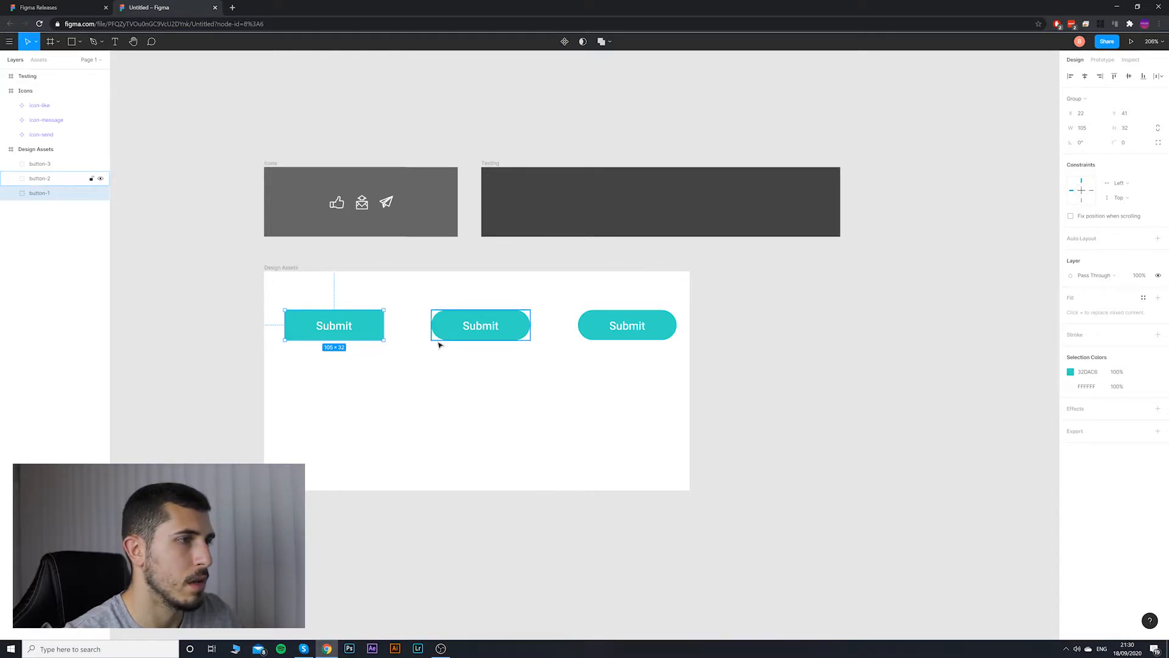
click(408, 360)
Step: Duplicate the rectangular Submit button directly below the original at about Y 100 and select the copy's background rectangle
click(372, 324)
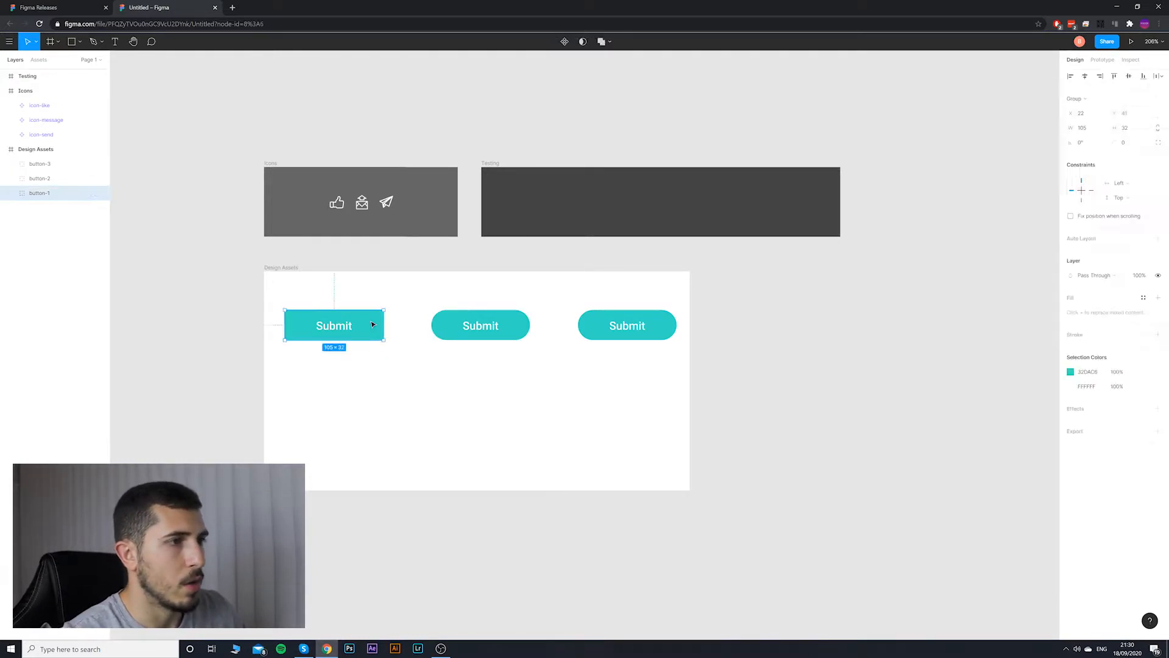
key(ctrl+v)
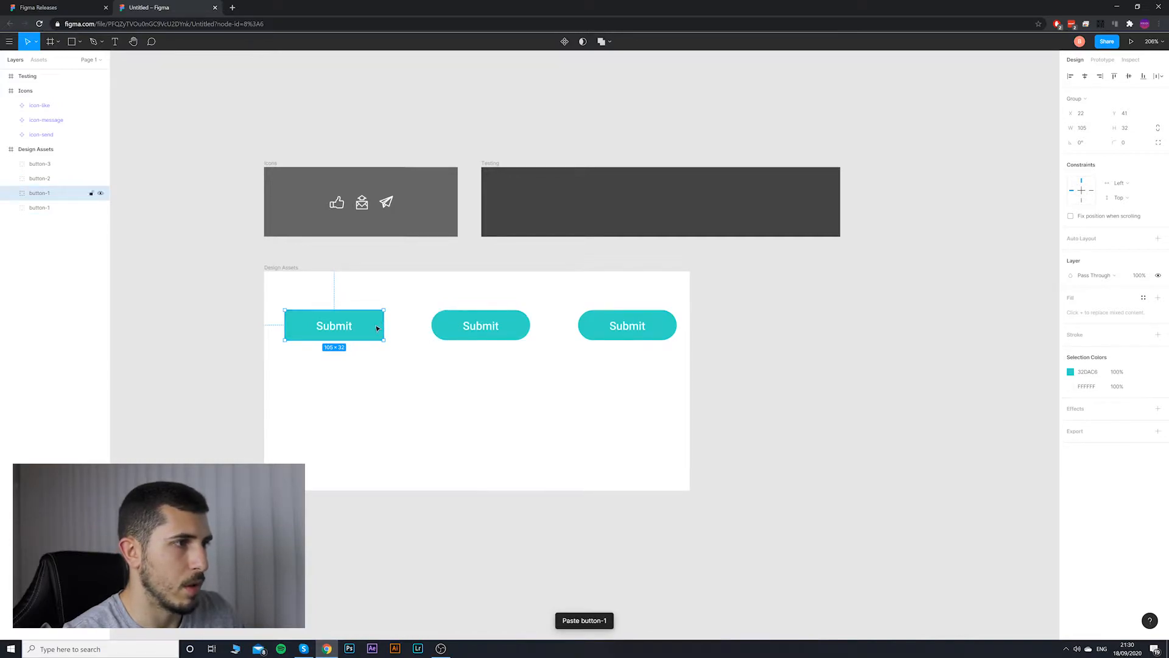
drag(378, 326, 372, 385)
double_click(372, 384)
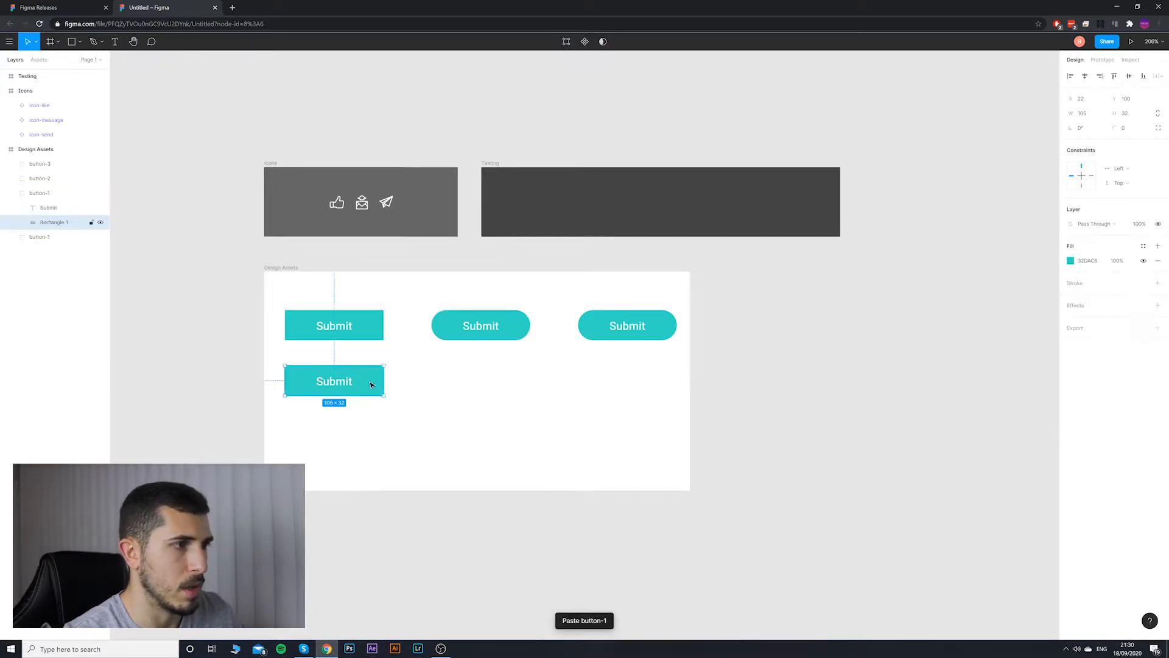
Step: Change the fill of the duplicated rectangular Submit button's background to a lighter teal
click(1071, 260)
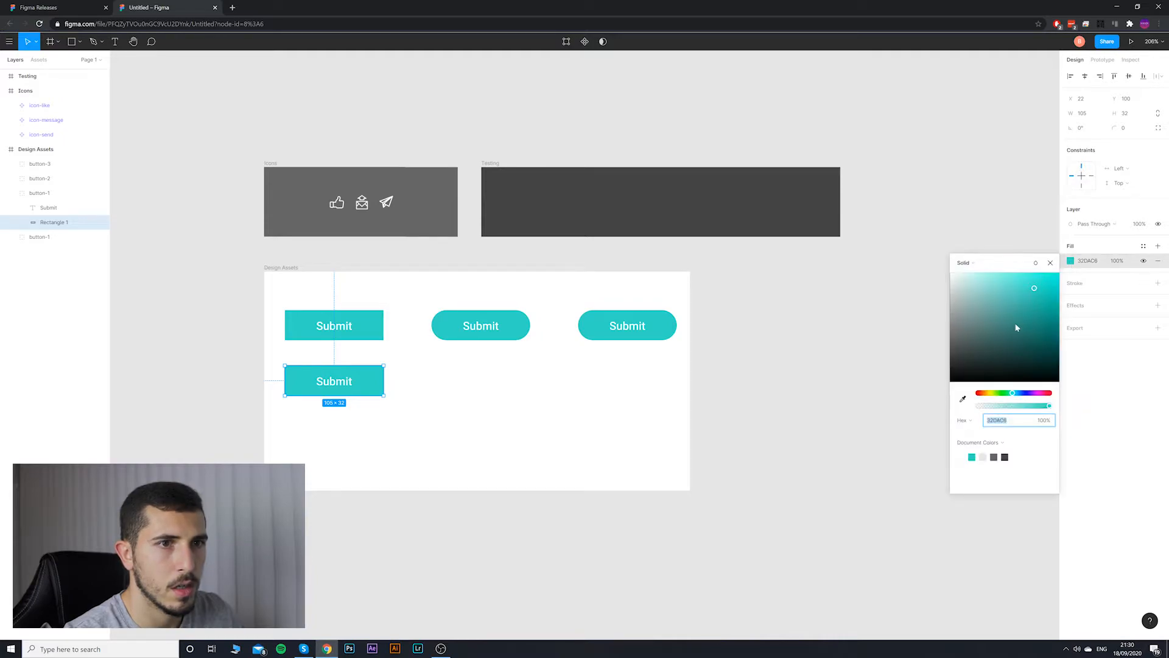
click(1031, 308)
drag(1034, 309, 999, 283)
click(527, 353)
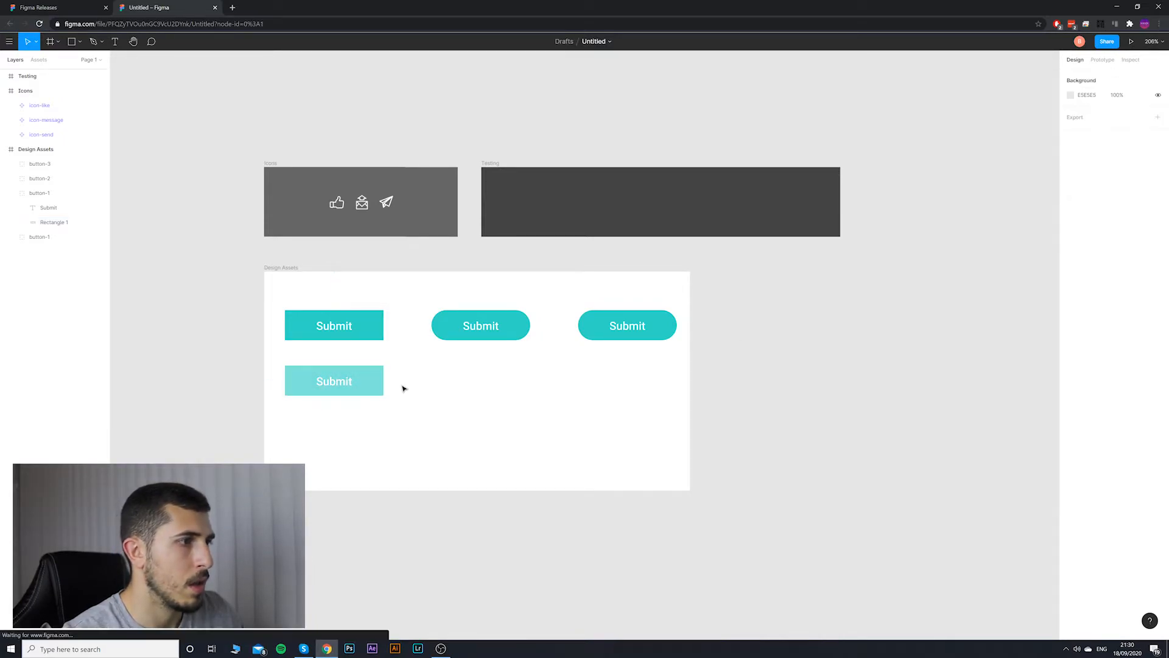
Step: Duplicate the light teal rectangular Submit button directly below itself at about Y 159
click(381, 384)
key(ctrl+v)
drag(370, 383, 371, 438)
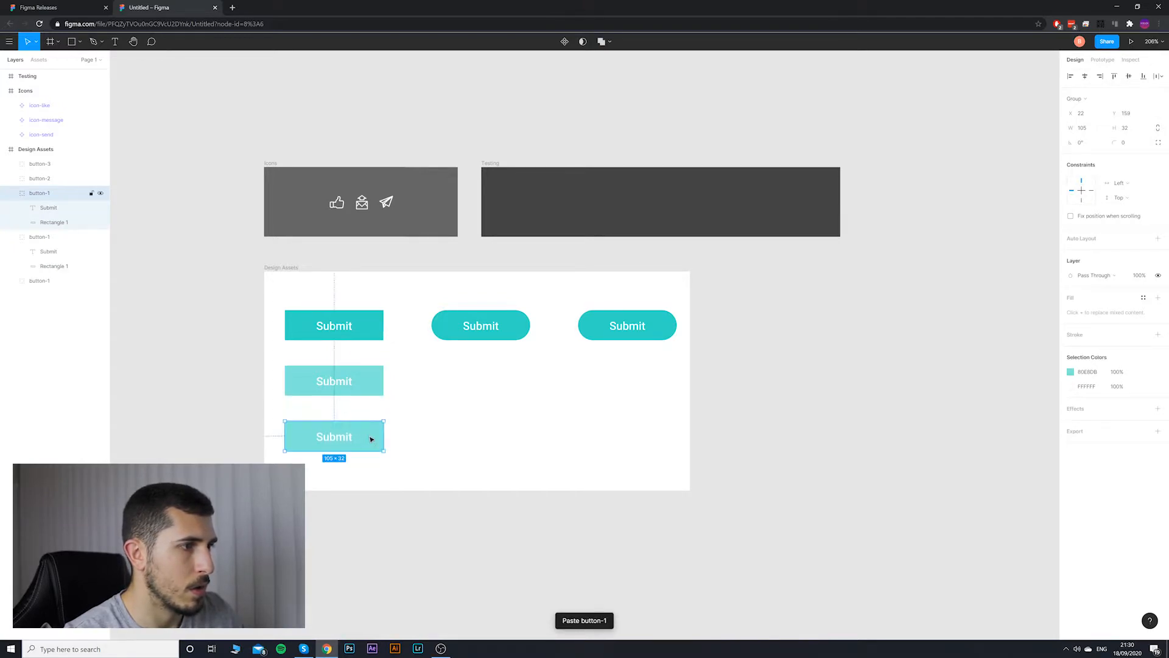
Step: Change the lowest rectangular Submit button's teal to a darker shade
click(1071, 373)
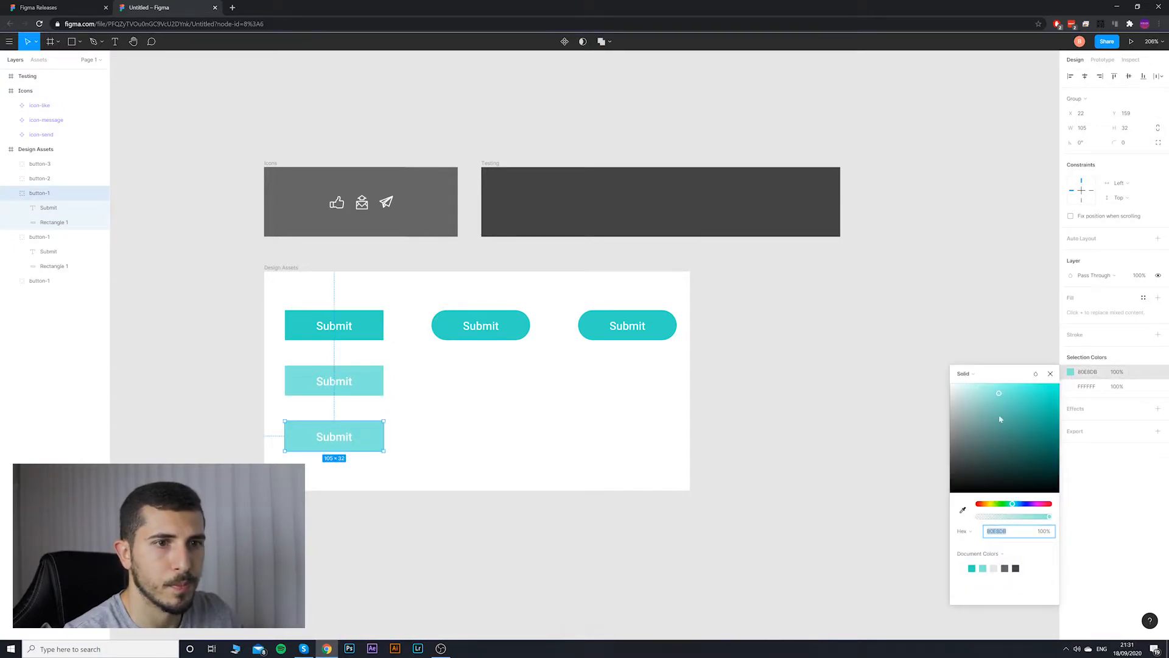
click(1010, 415)
mouse_move(1015, 421)
mouse_down()
mouse_move(1033, 418)
mouse_move(1023, 424)
mouse_up()
click(721, 490)
Step: Turn the original rectangular Submit button in the Design Assets frame into a component
click(378, 329)
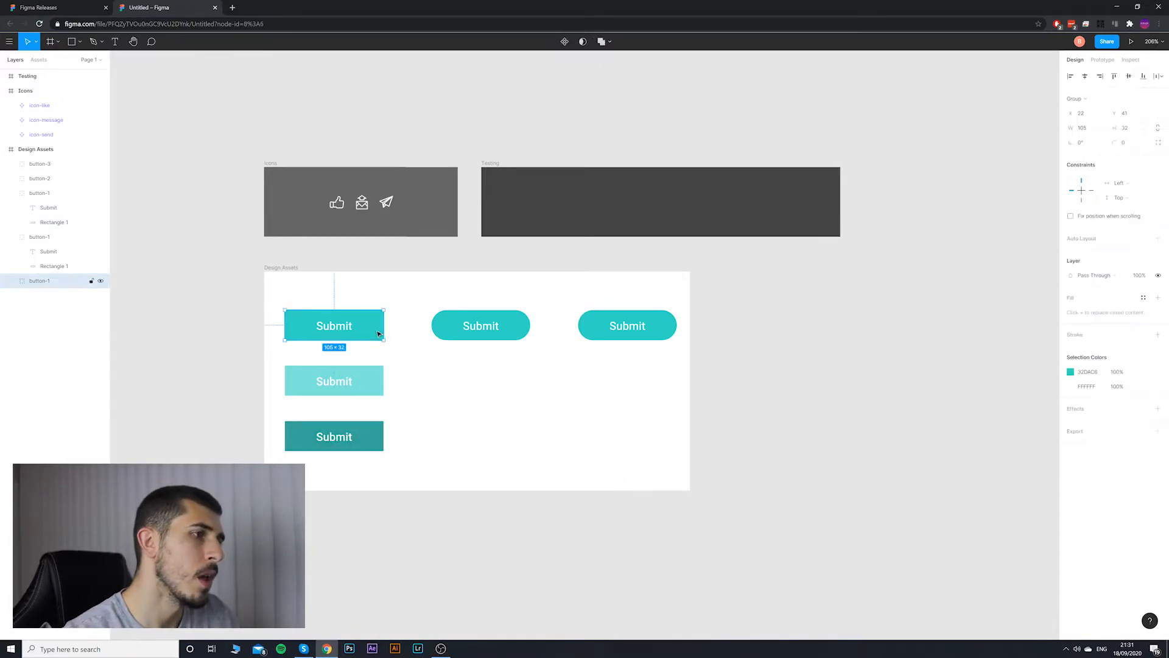
right_click(376, 330)
key(Escape)
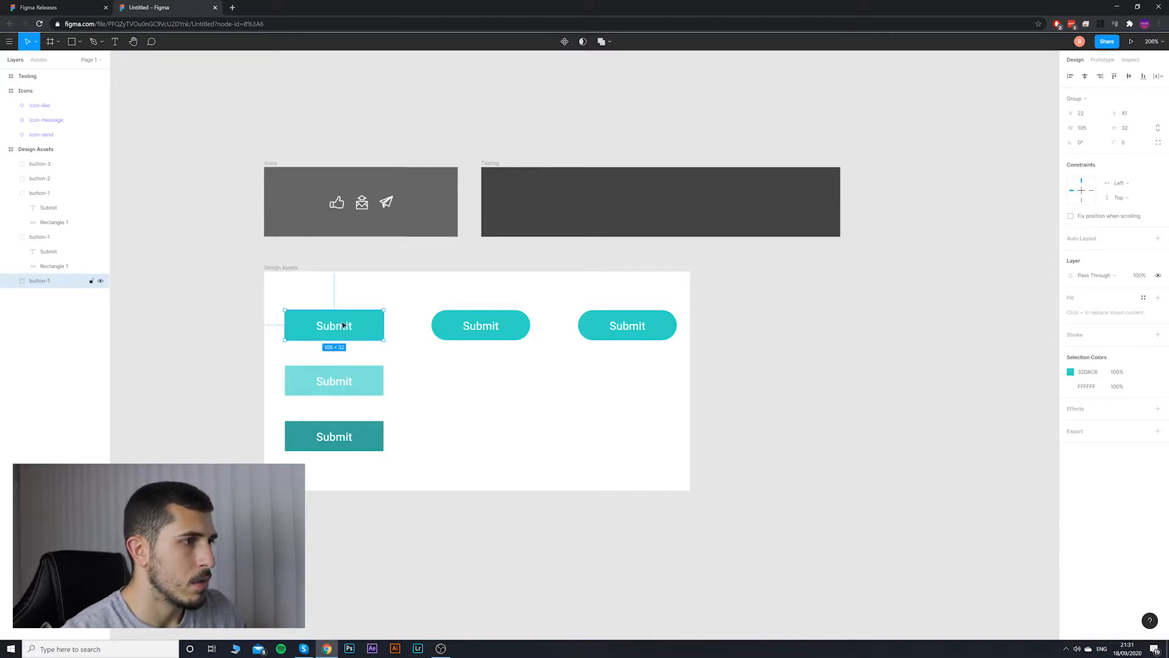
right_click(341, 316)
click(382, 479)
Step: Turn the light teal and dark teal rectangular Submit buttons into separate components
click(353, 384)
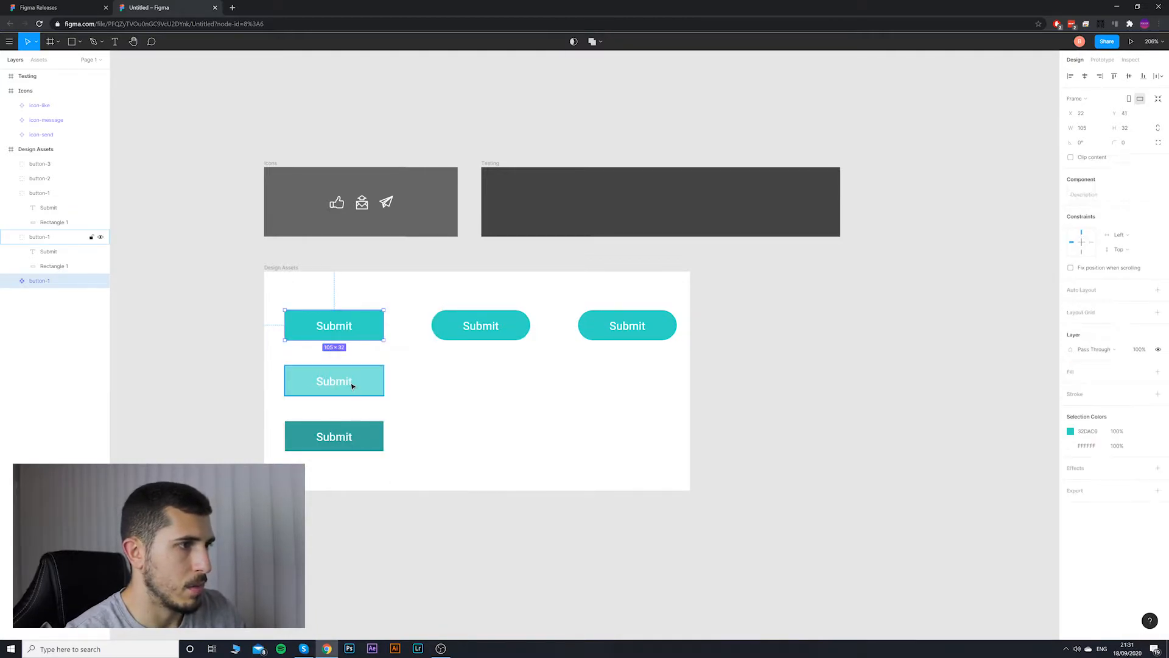
right_click(350, 380)
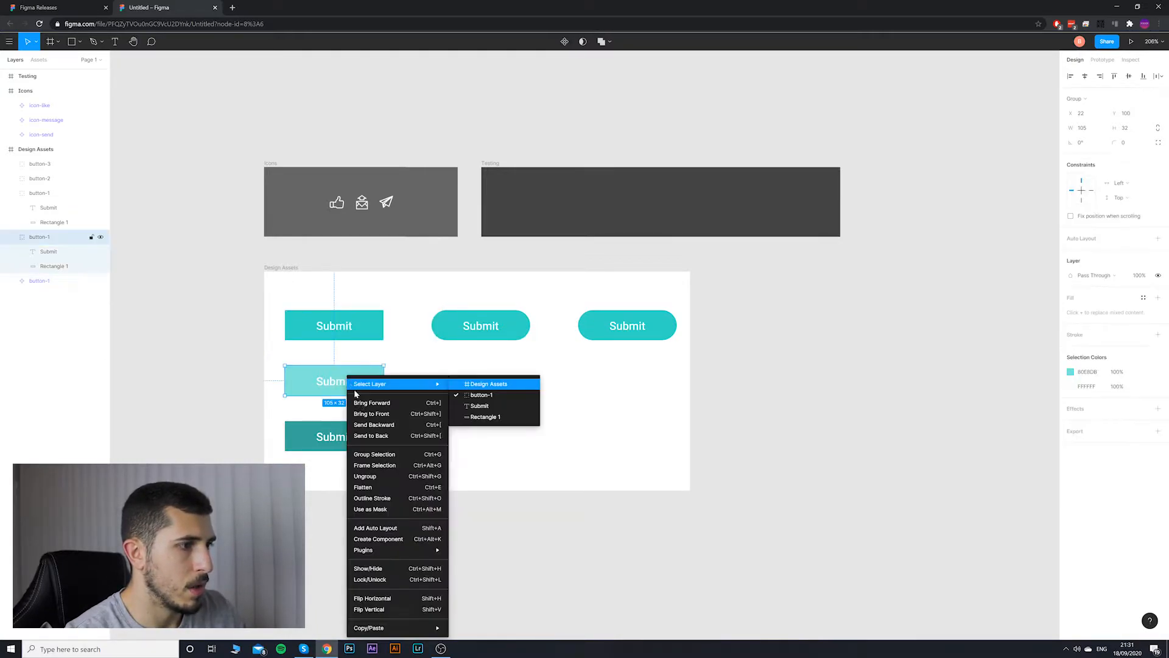
click(382, 538)
click(373, 437)
right_click(373, 447)
click(384, 543)
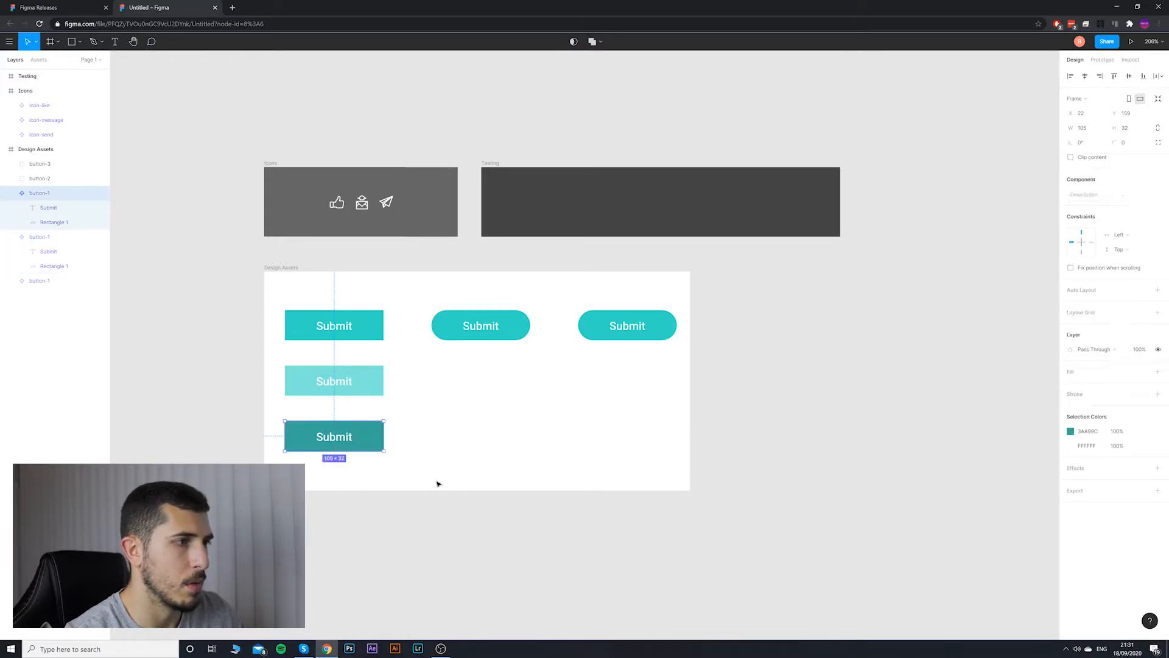
click(437, 484)
Step: Rename the original rectangular Submit button component to button-1-normal
click(340, 321)
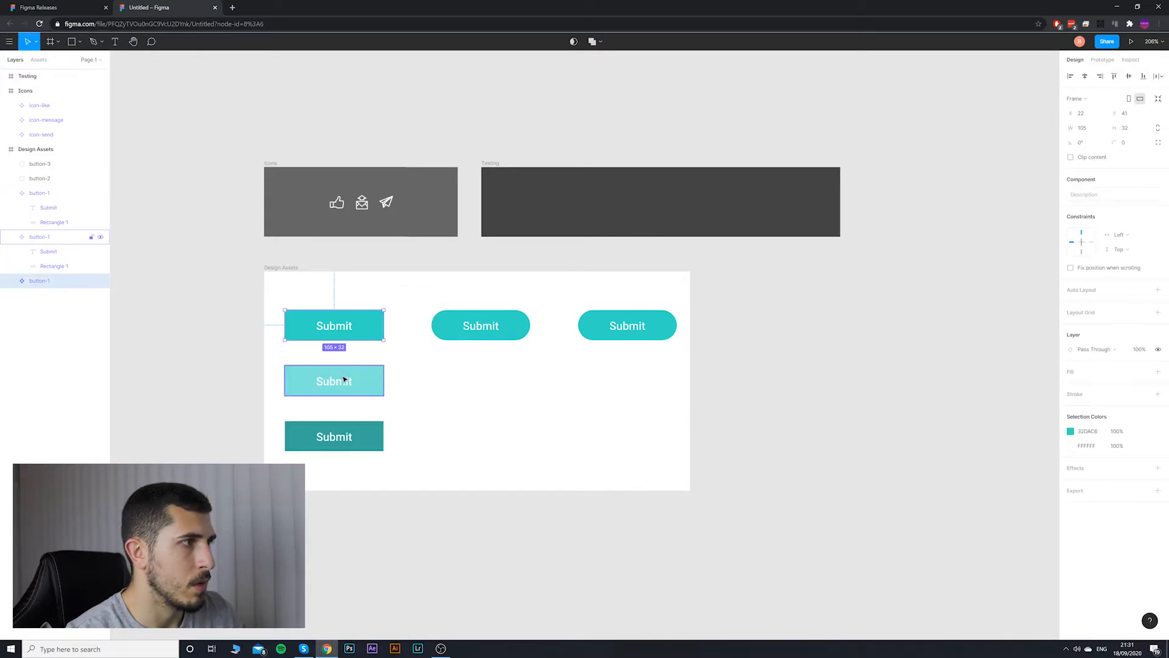
click(344, 380)
click(338, 436)
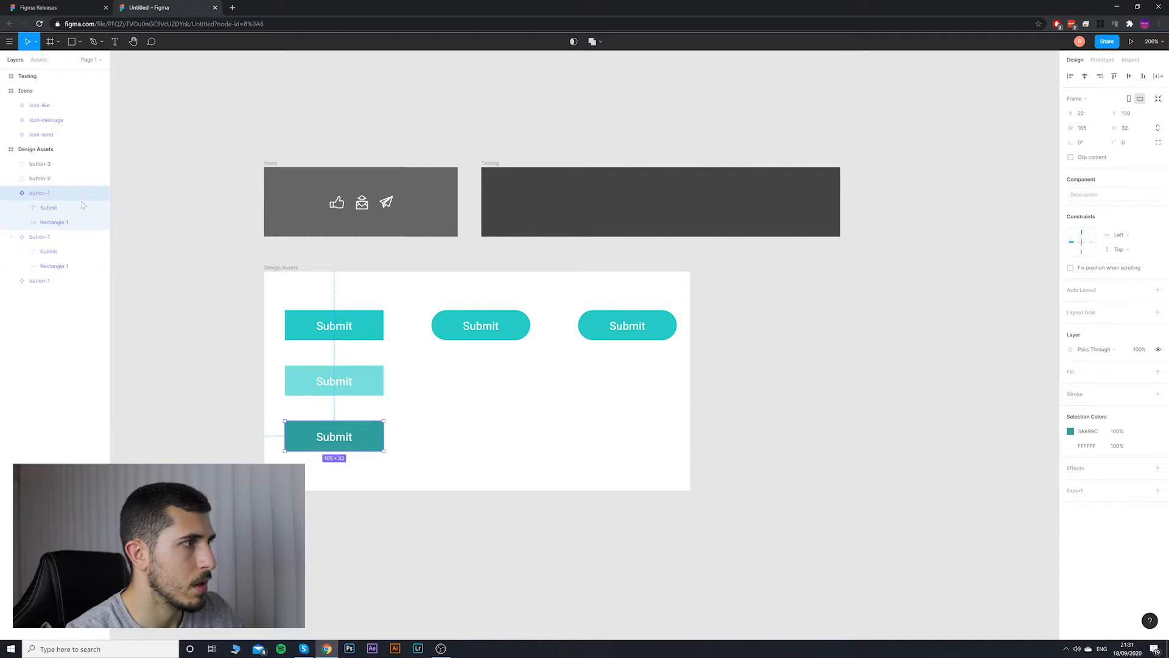
double_click(42, 287)
click(59, 283)
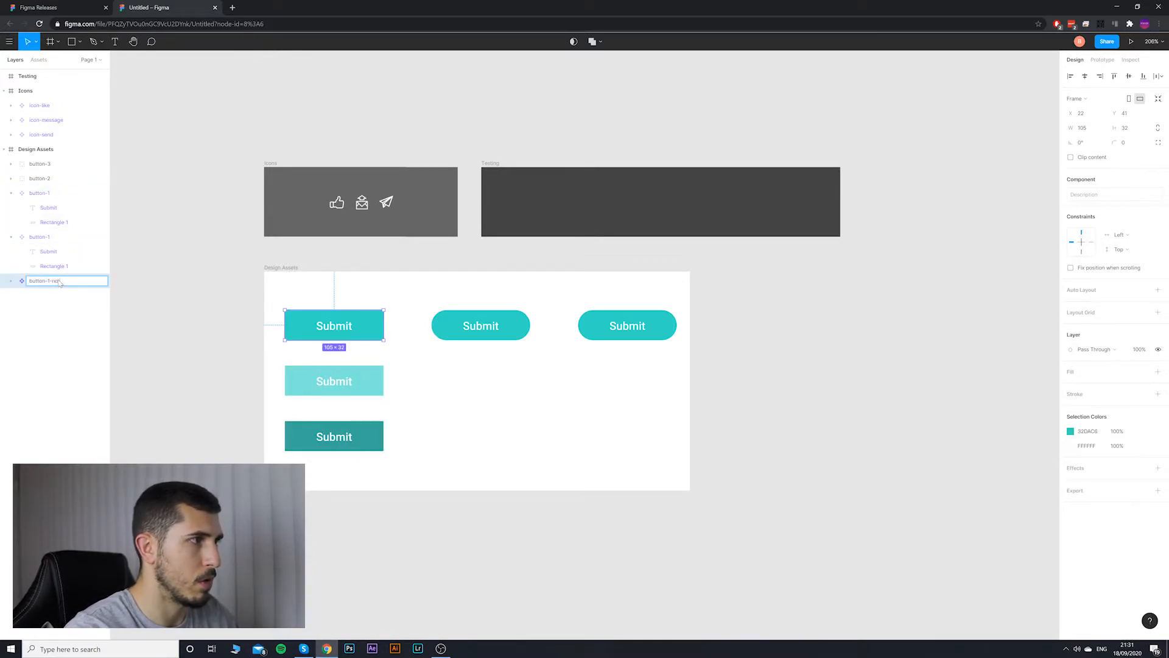
text(-normal)
key(Return)
Step: Rename the light teal rectangular Submit button component to button-1-hover
double_click(43, 237)
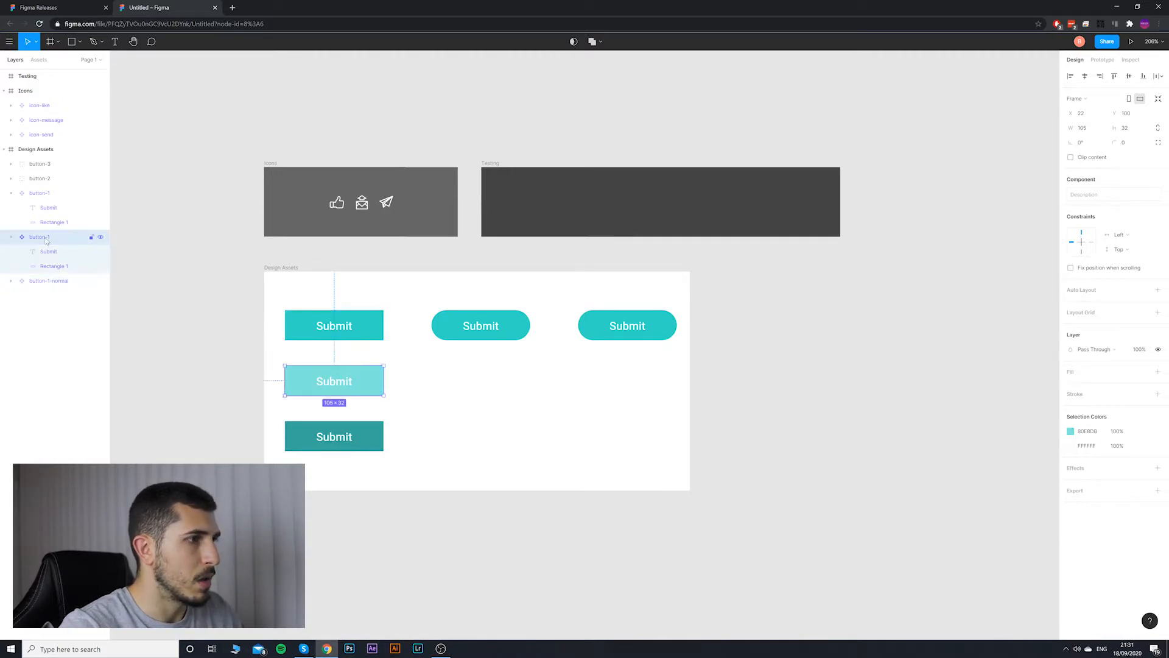
click(46, 239)
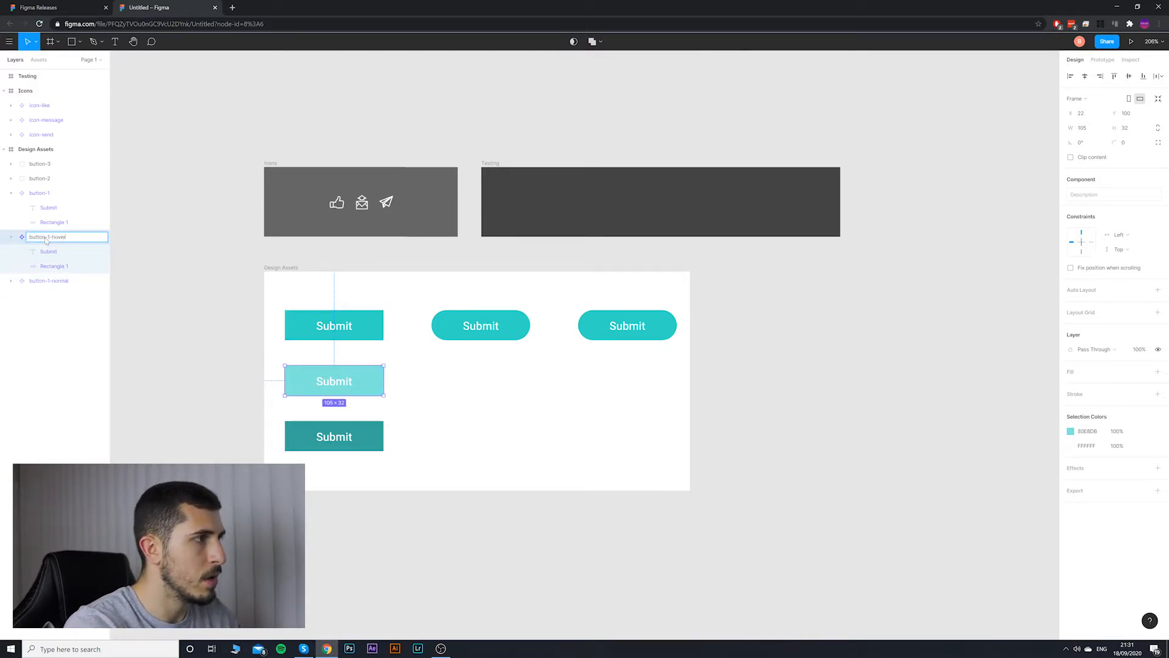
text(-hover)
key(Return)
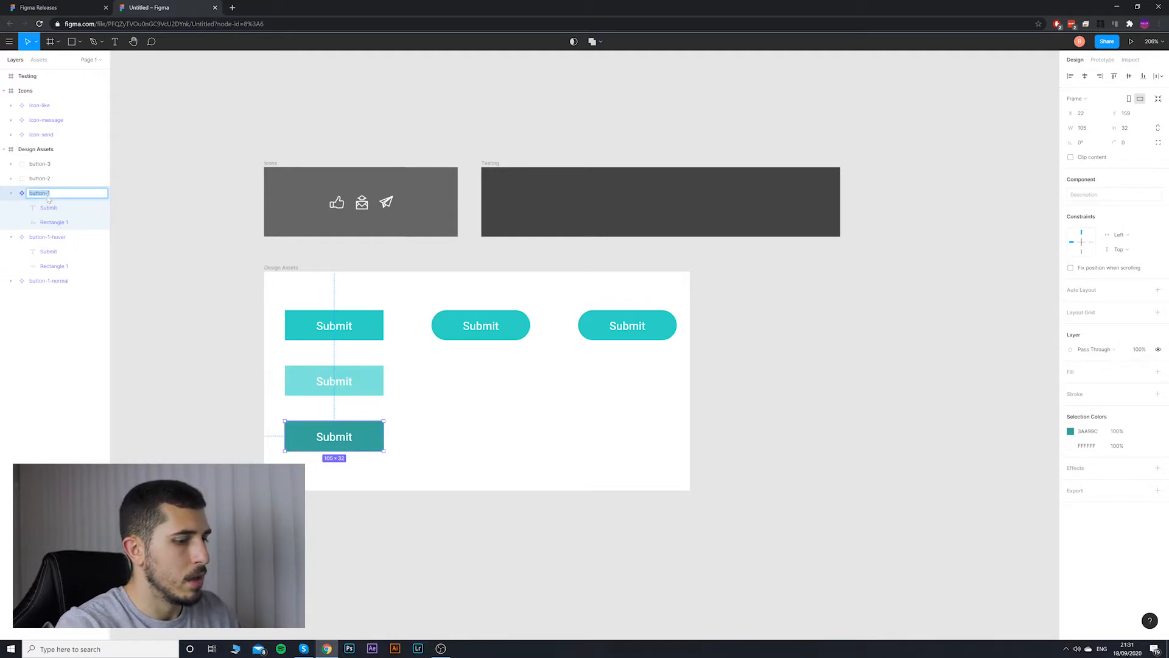
Step: Rename the dark teal rectangular Submit button component to button-1-pressed
text(d)
key(Return)
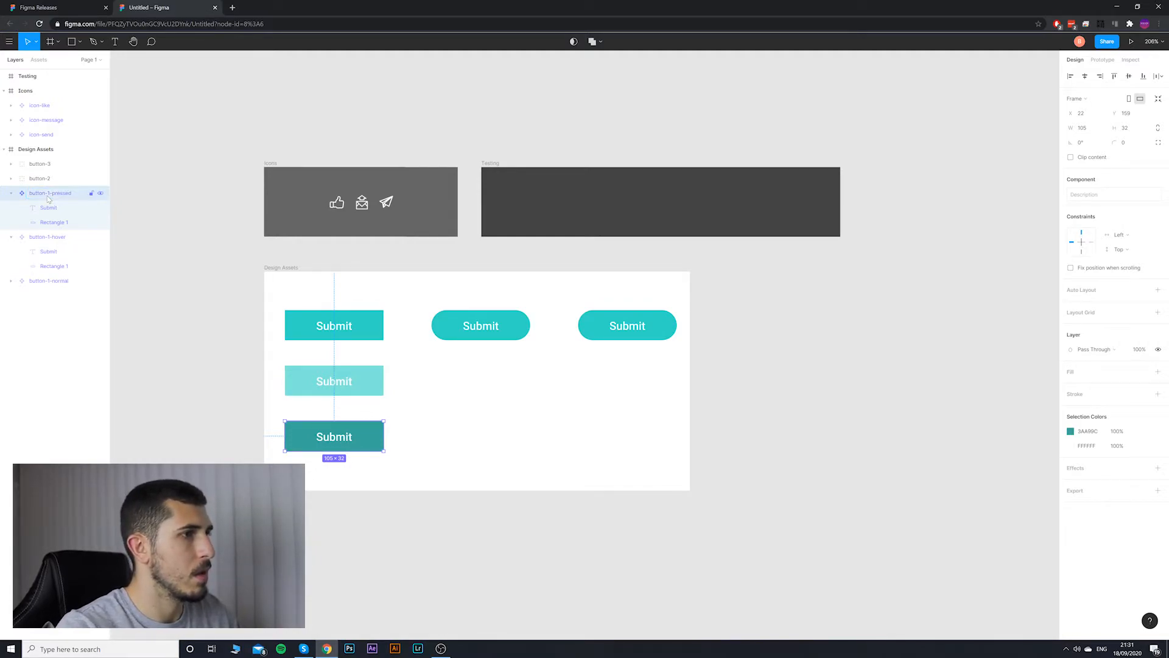
click(441, 413)
click(366, 339)
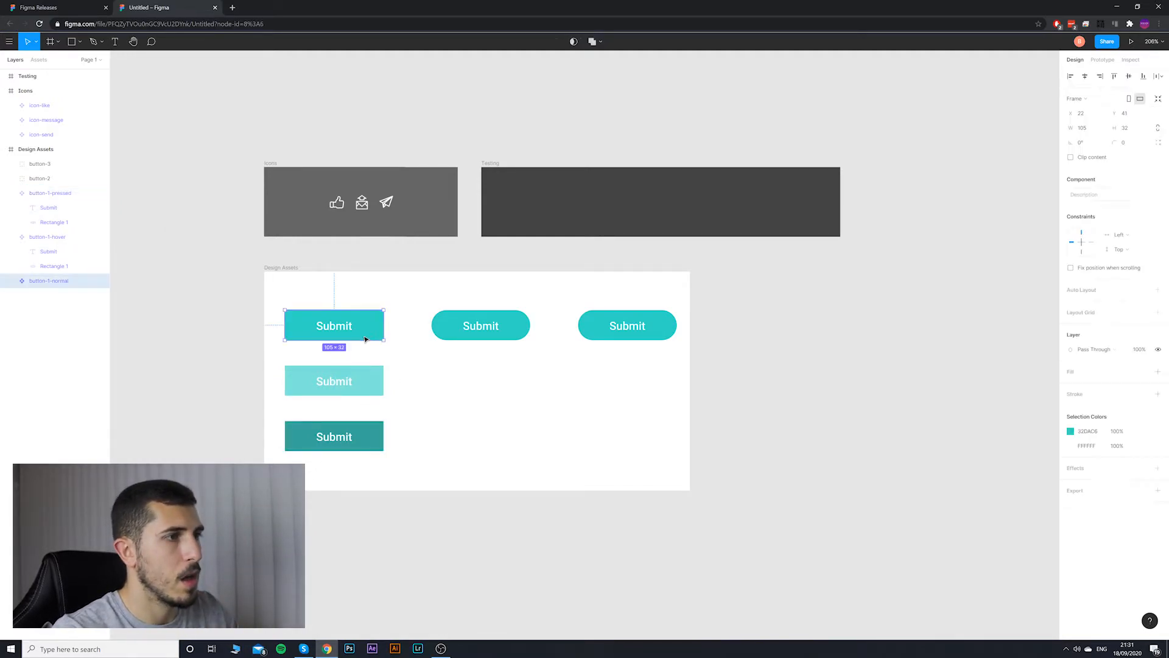
click(541, 395)
Step: Duplicate the button-2 pill button twice below the original, aligned with the hover and pressed rows of the rectangular buttons
click(509, 330)
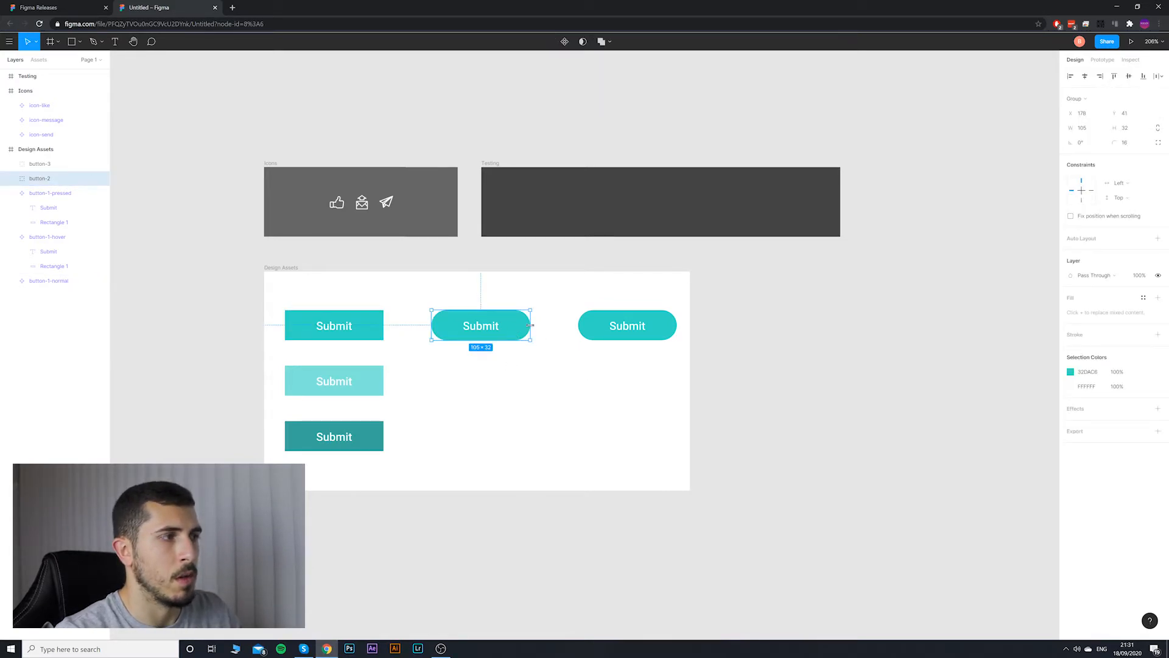
key(ctrl+v)
drag(522, 330, 517, 436)
key(ctrl+v)
click(518, 367)
click(517, 371)
Step: Recolour the middle button-2 copy with the light teal sampled from the rectangular hover button
click(374, 383)
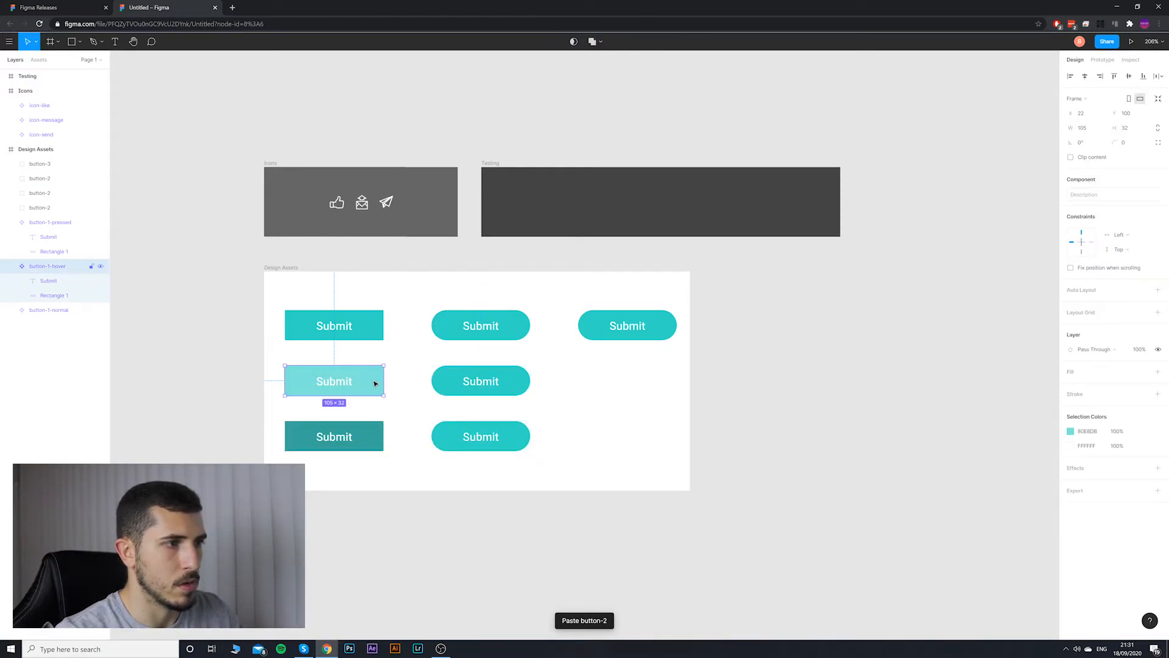
click(505, 391)
click(1071, 372)
click(1005, 532)
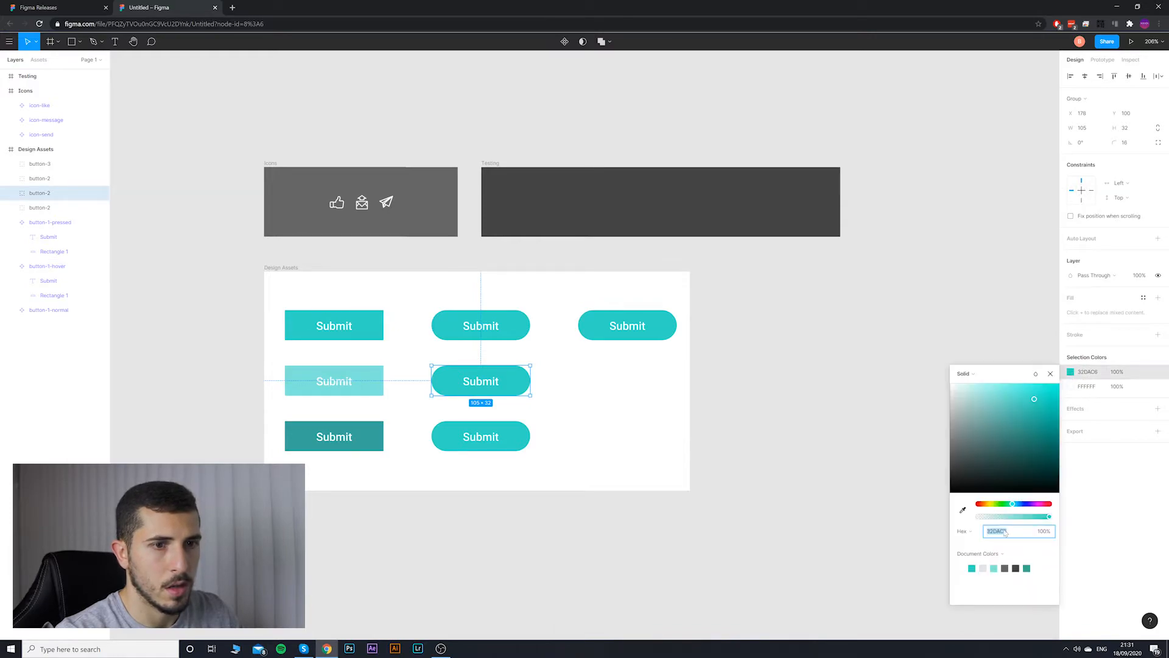
click(963, 511)
click(393, 378)
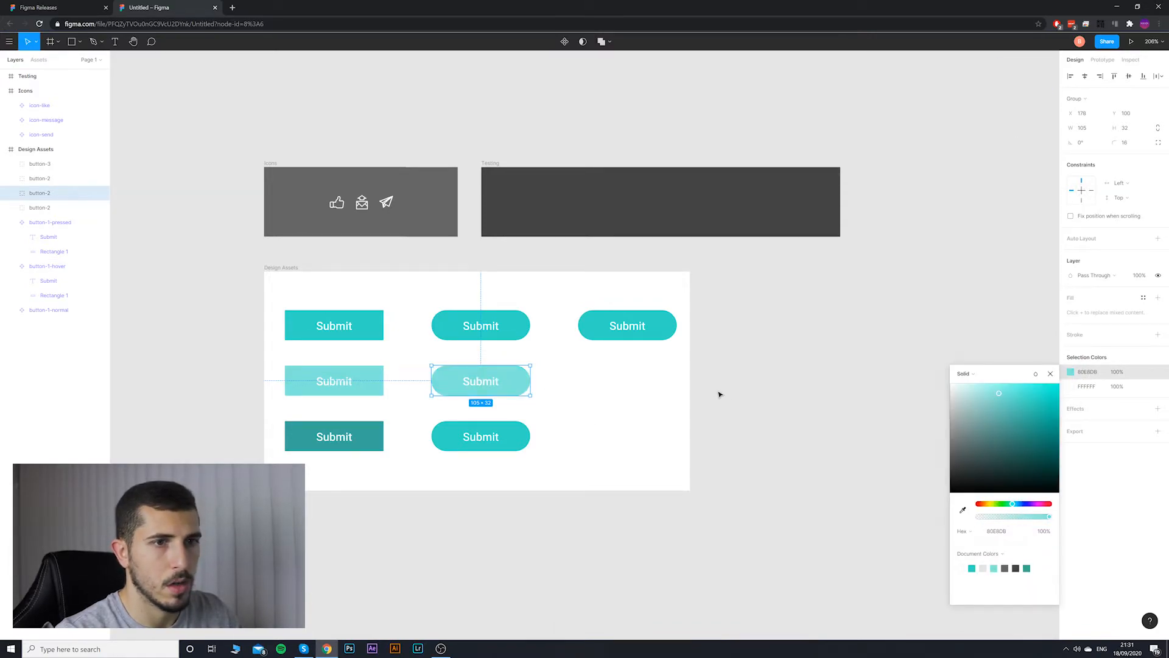
click(653, 391)
Step: Recolour the lowest button-2 copy with the dark teal sampled from the rectangular pressed button
click(528, 370)
click(525, 435)
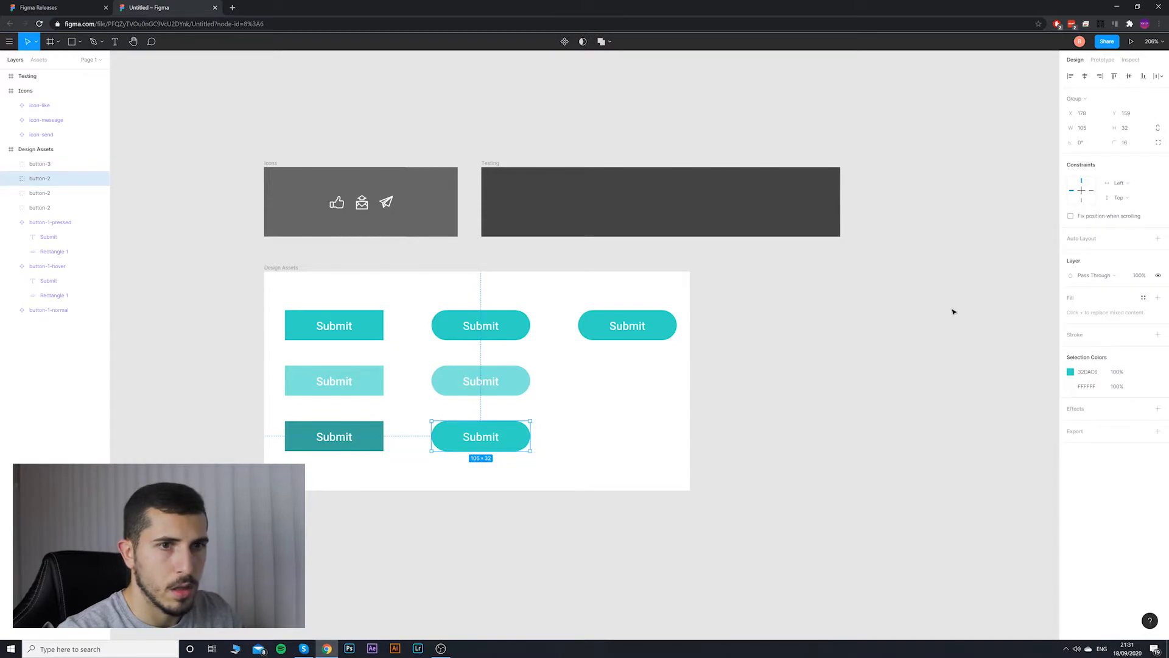
click(1071, 373)
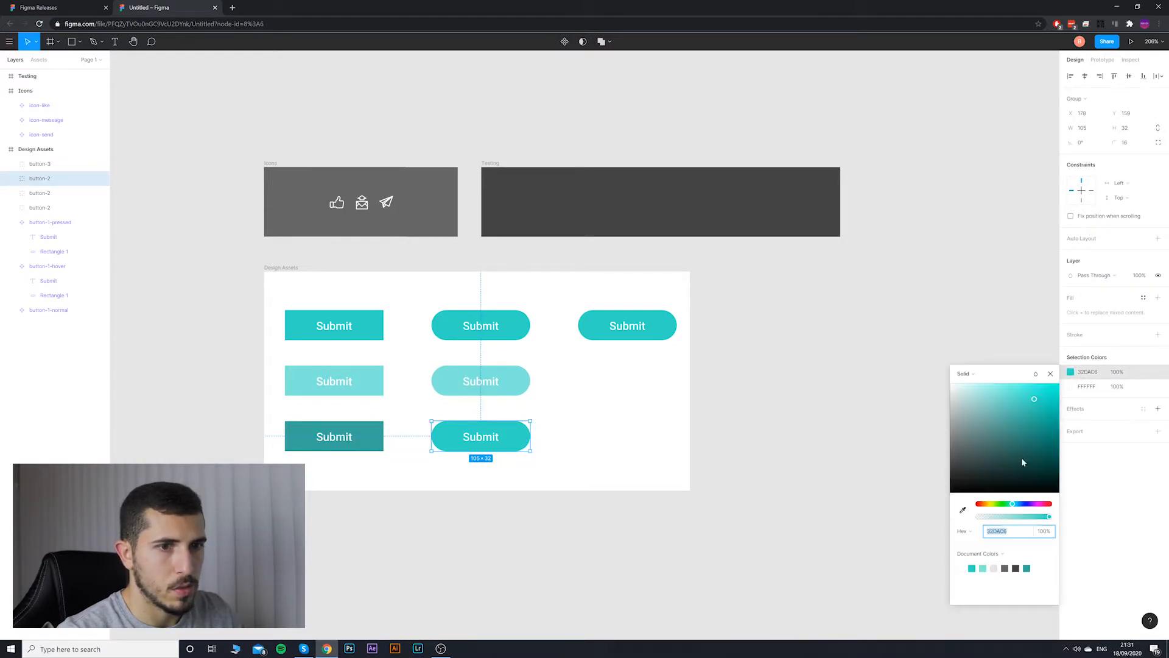
click(963, 510)
click(382, 440)
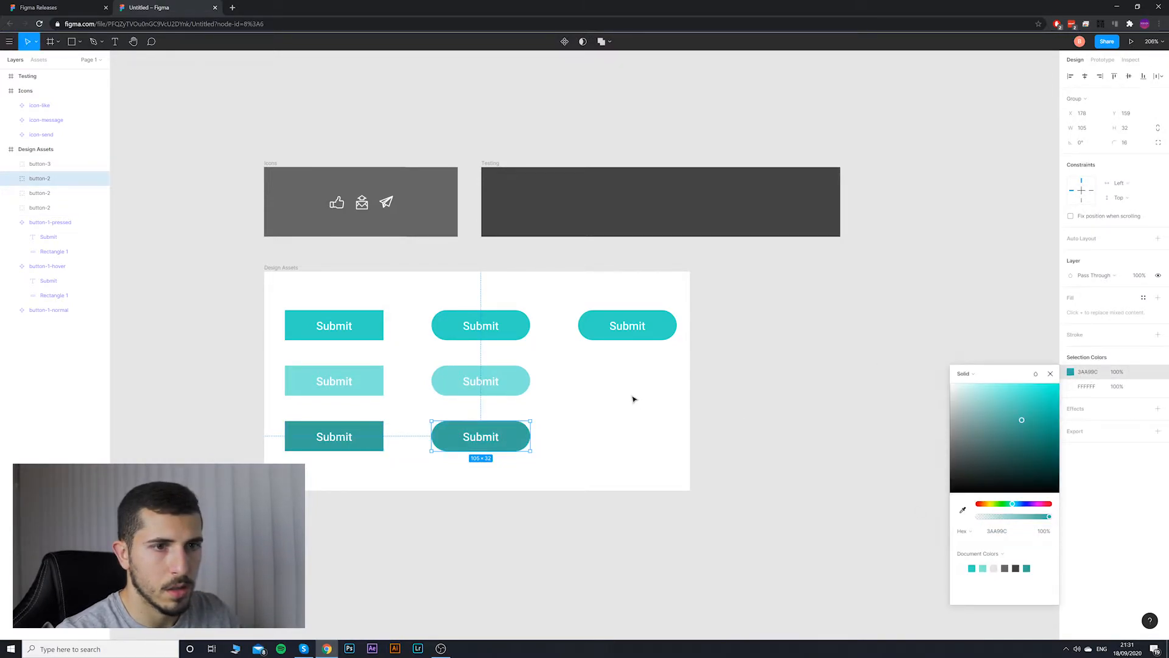
click(628, 413)
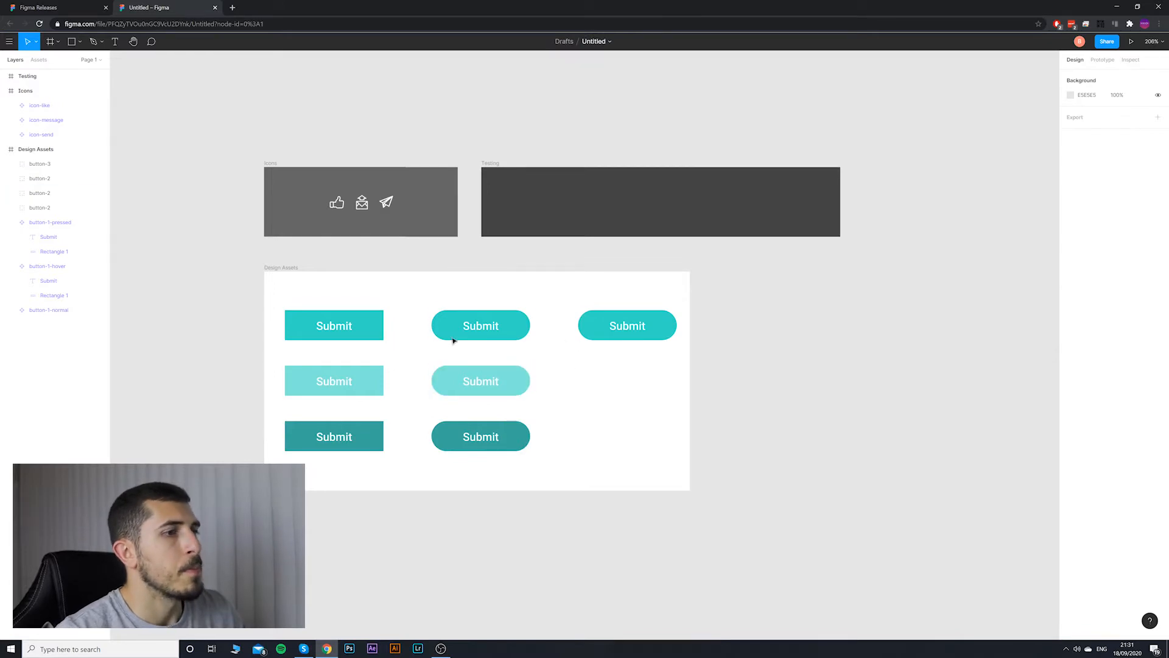
Step: Turn each of the three button-2 pill buttons into its own component
right_click(517, 329)
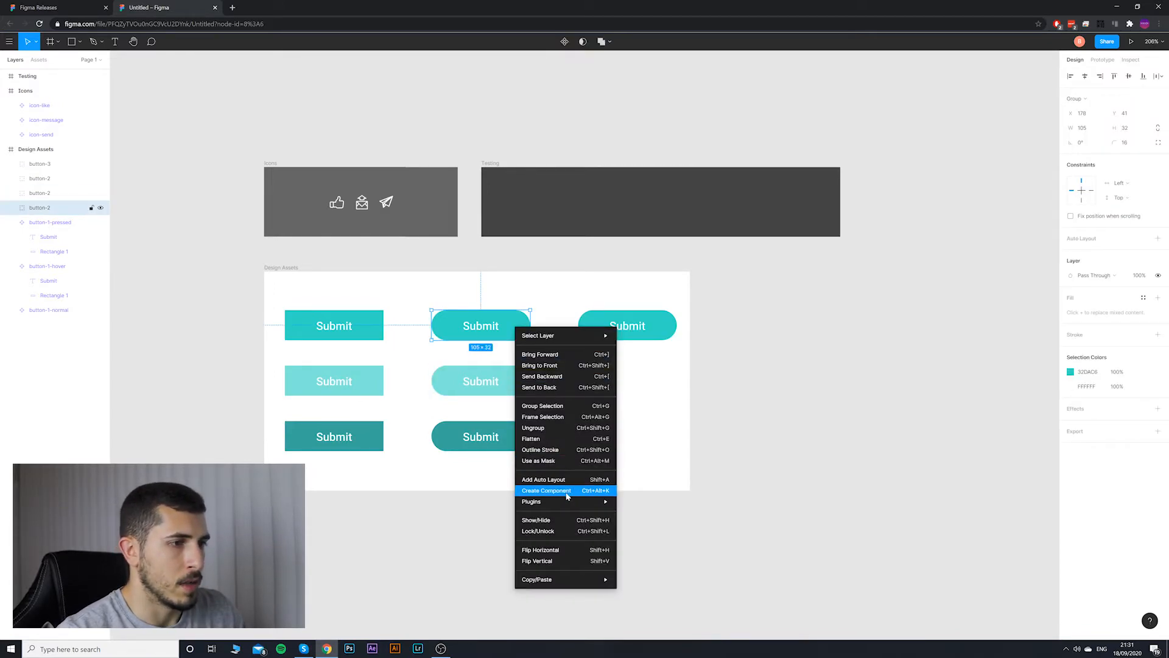
click(562, 486)
click(504, 378)
right_click(514, 374)
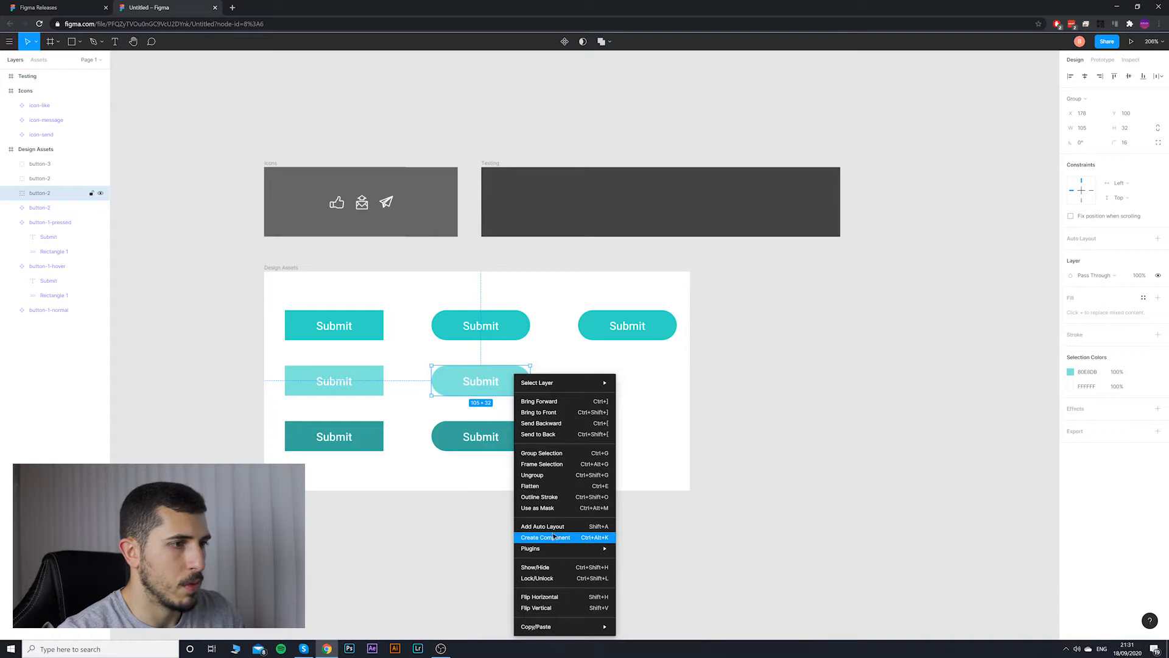
click(563, 530)
click(514, 441)
right_click(513, 441)
click(563, 551)
click(603, 444)
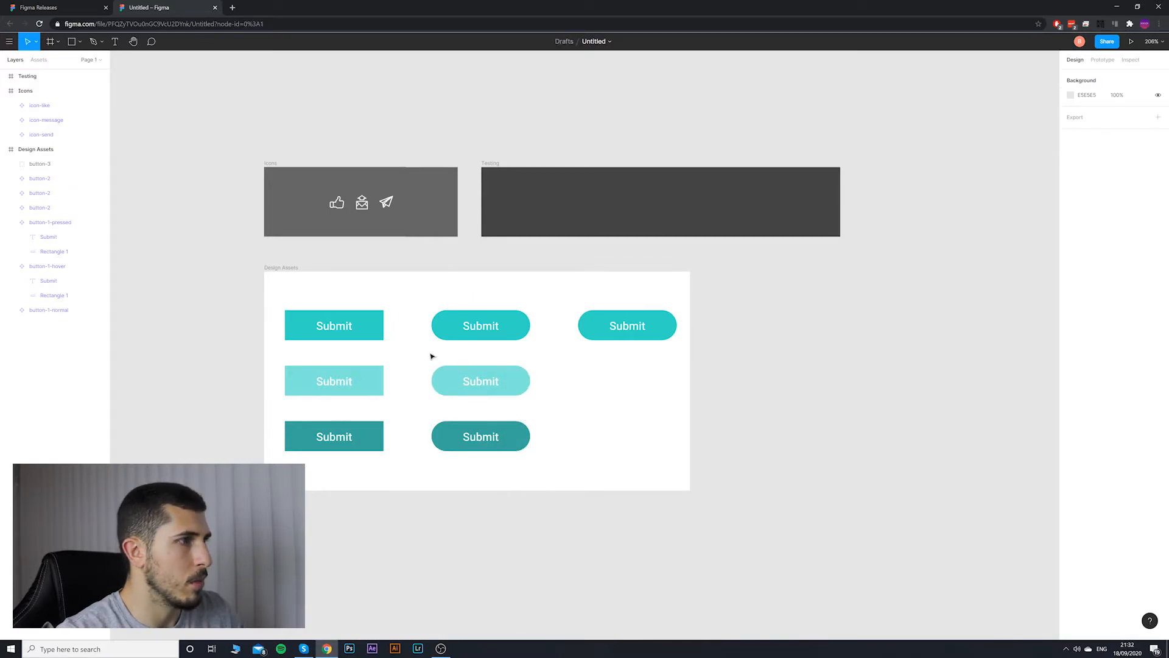
Step: Rename the light teal pill button component to button-2-hover
click(523, 380)
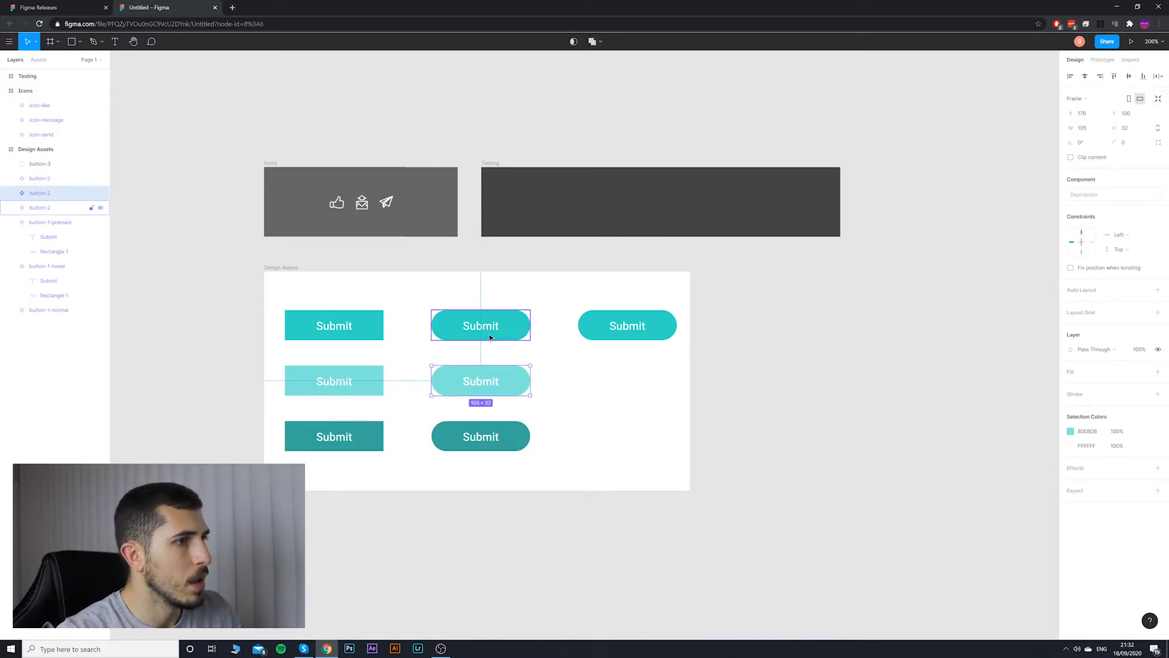
double_click(44, 194)
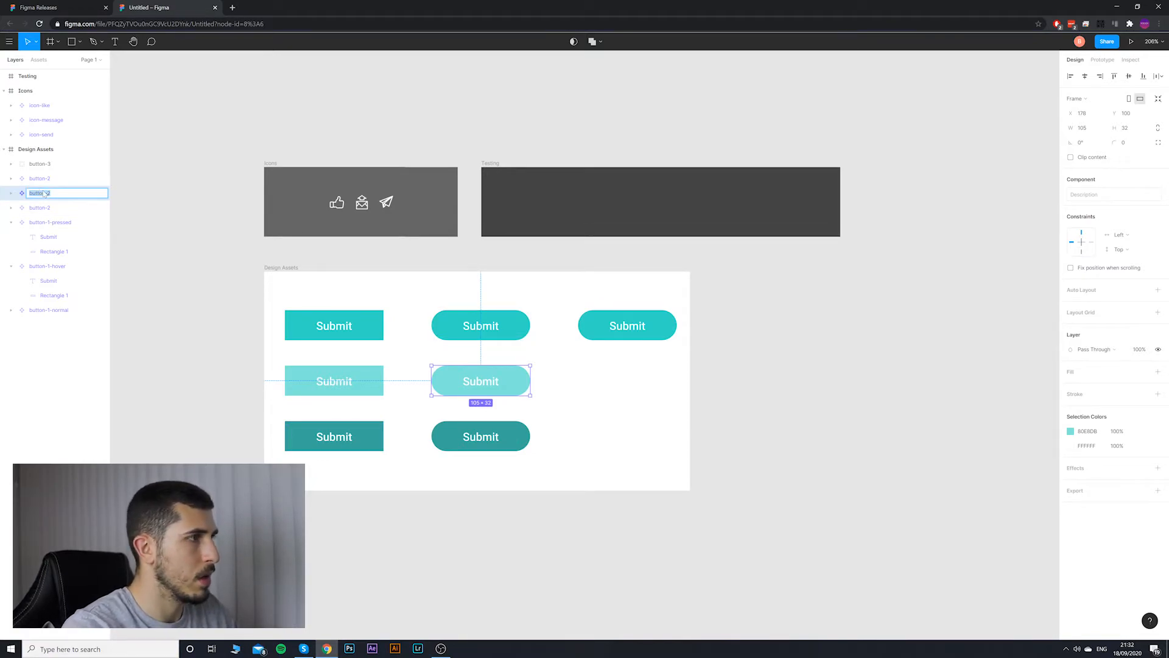
text(-hov)
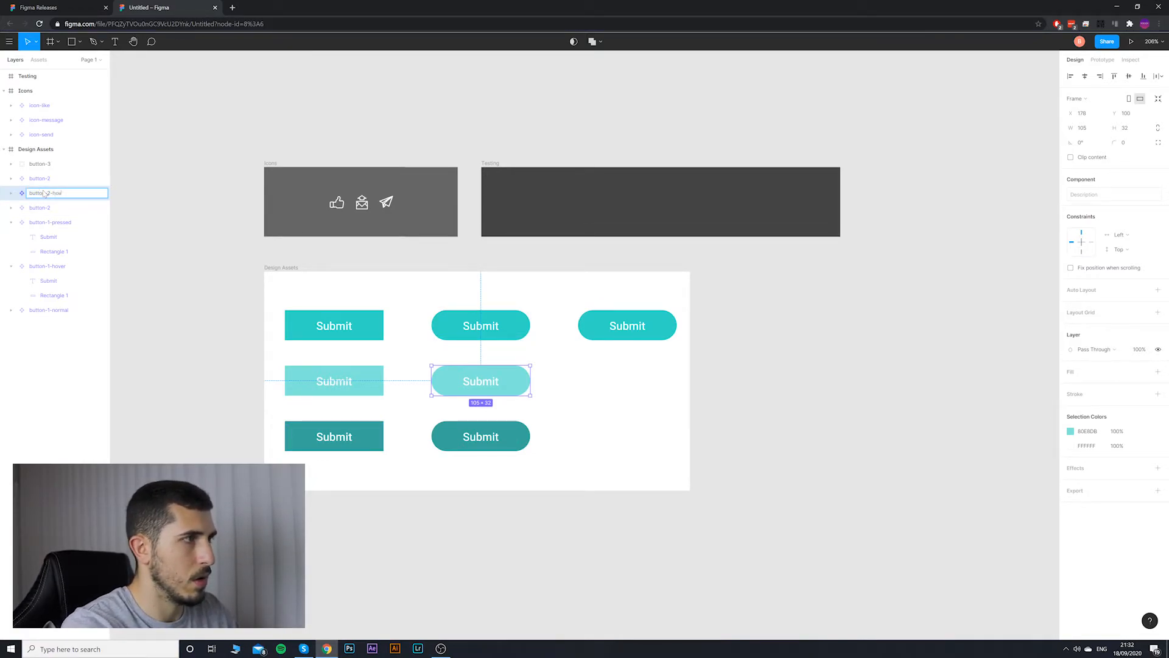
text(er)
key(Return)
Step: Rename the original button-2 pill component above the hover version to button-2-normal
key(Tab)
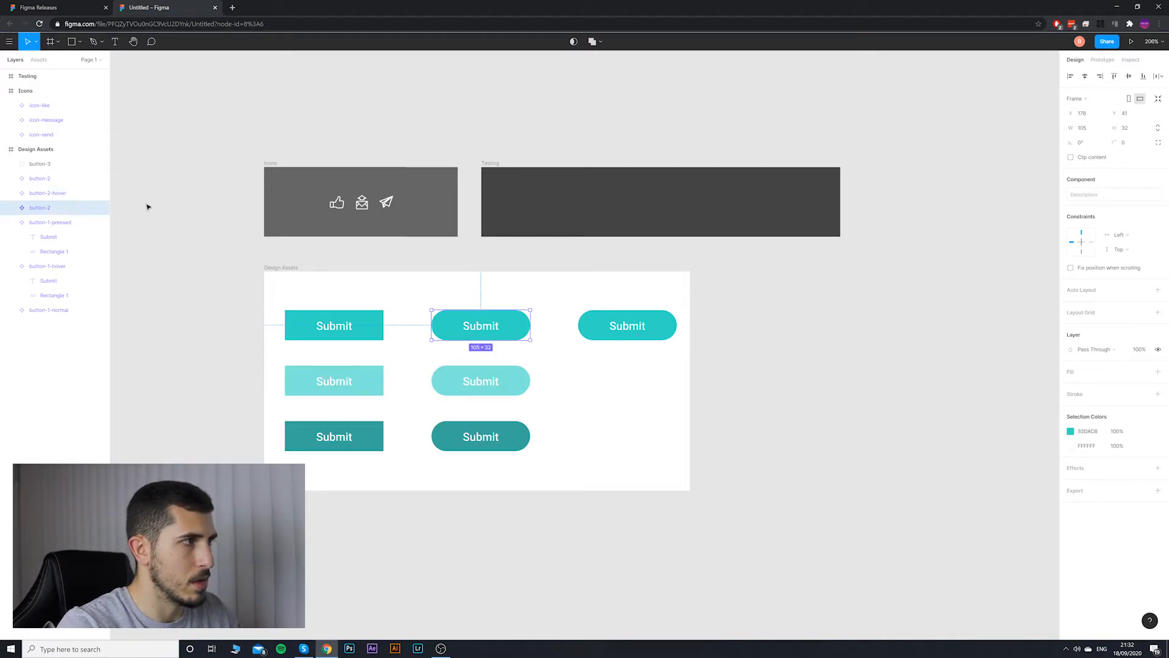
double_click(48, 211)
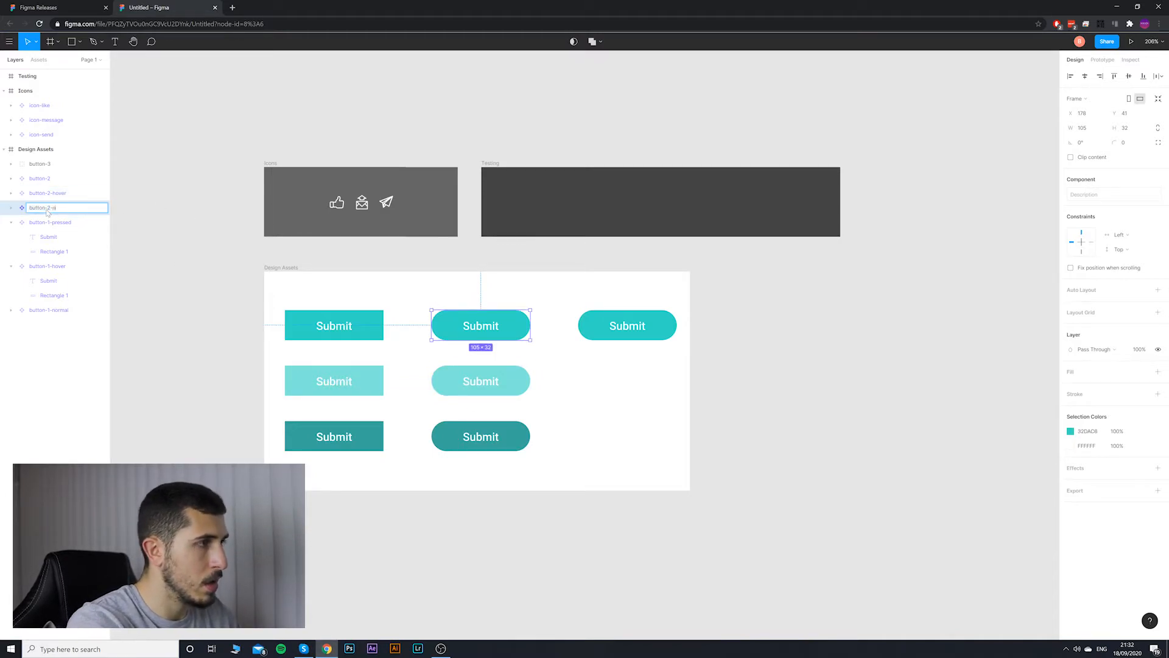
text(-normal)
key(Return)
Step: Rename the dark teal pill button component to button-2-pressed
click(451, 438)
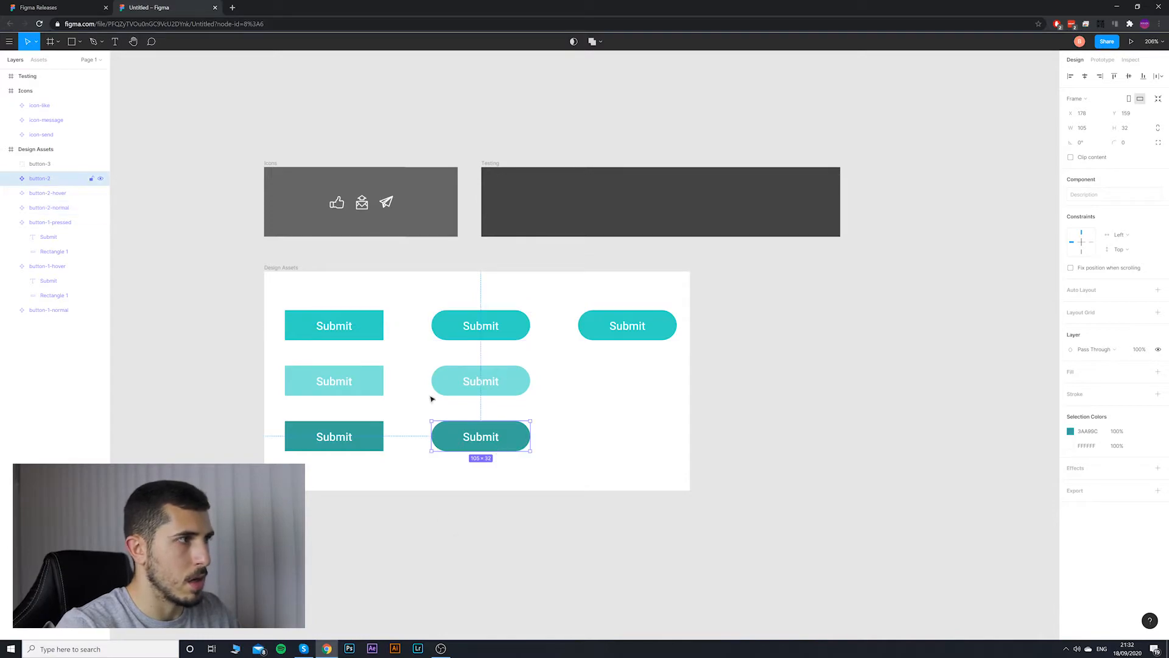
double_click(44, 180)
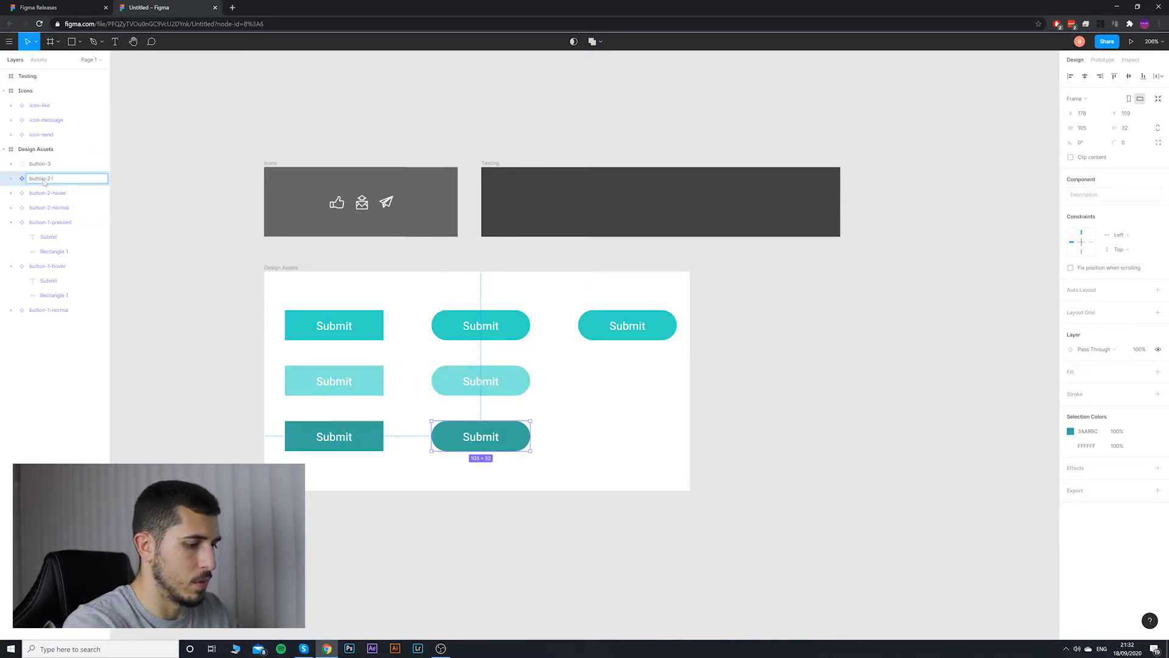
text(-pressed)
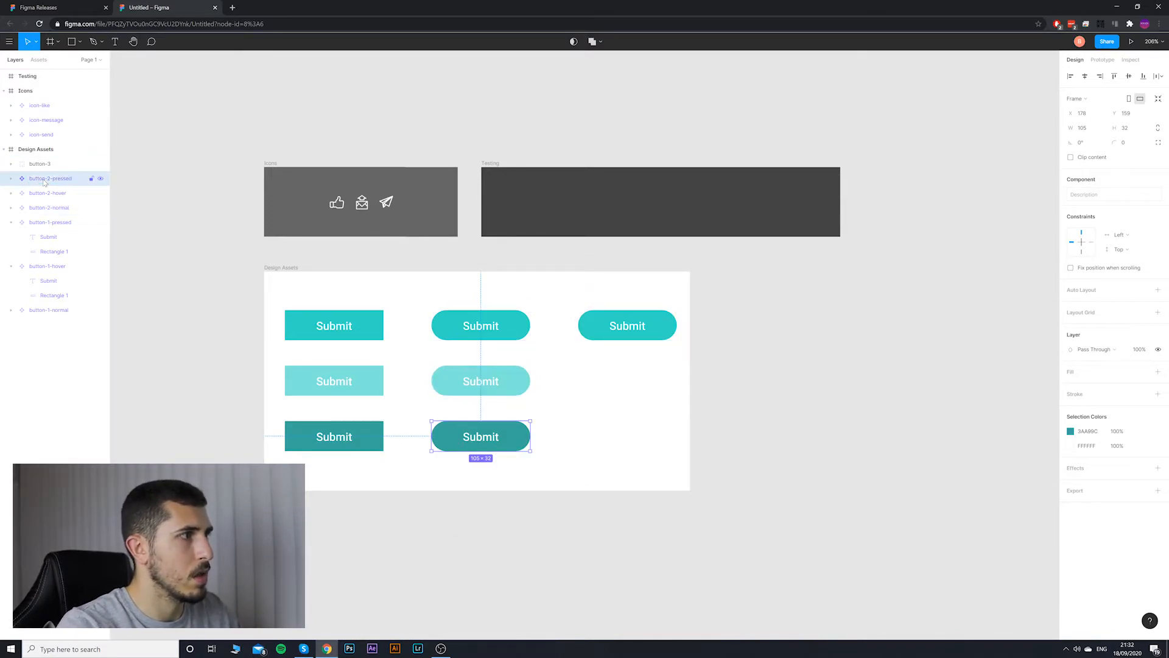
click(504, 335)
click(505, 381)
click(507, 411)
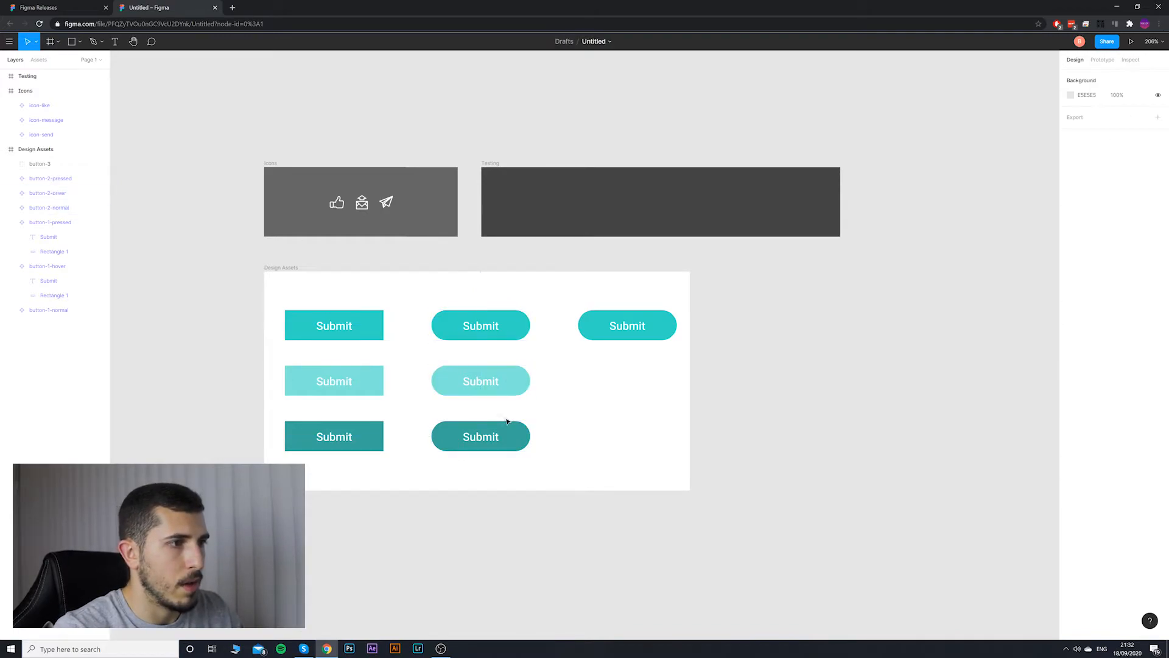
click(506, 435)
click(365, 438)
click(364, 384)
click(364, 333)
click(748, 509)
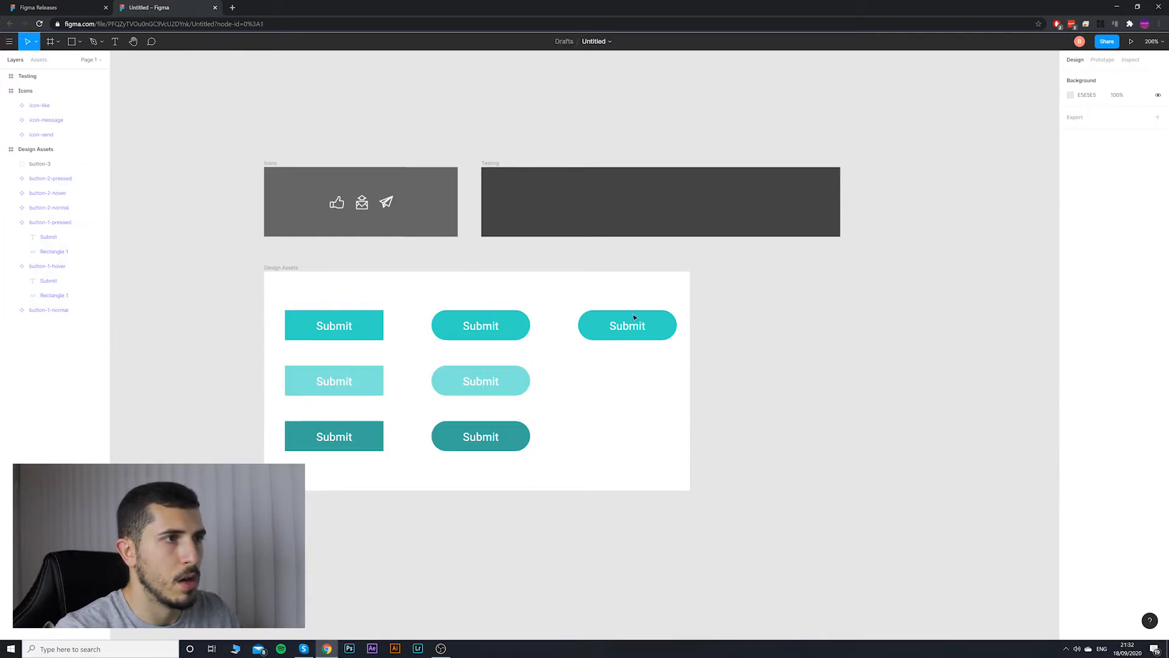
click(609, 231)
click(536, 361)
Step: Place an instance of button-1-normal in the Testing frame at X 46, Y 21
click(371, 322)
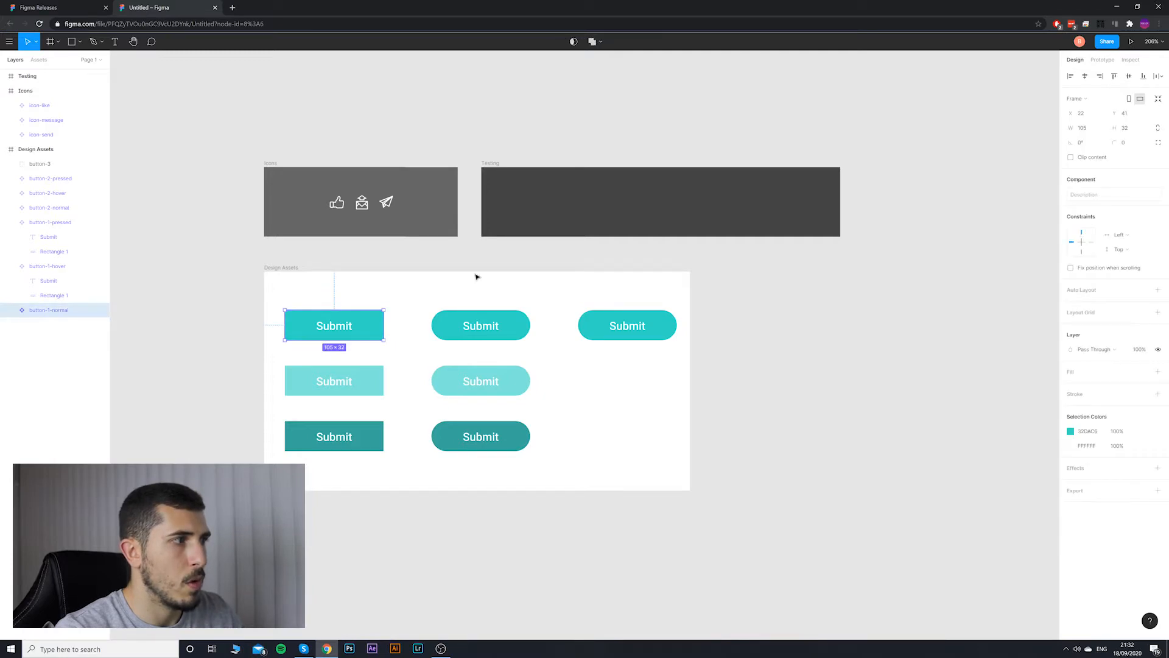
key(ctrl+c)
click(625, 194)
key(ctrl+v)
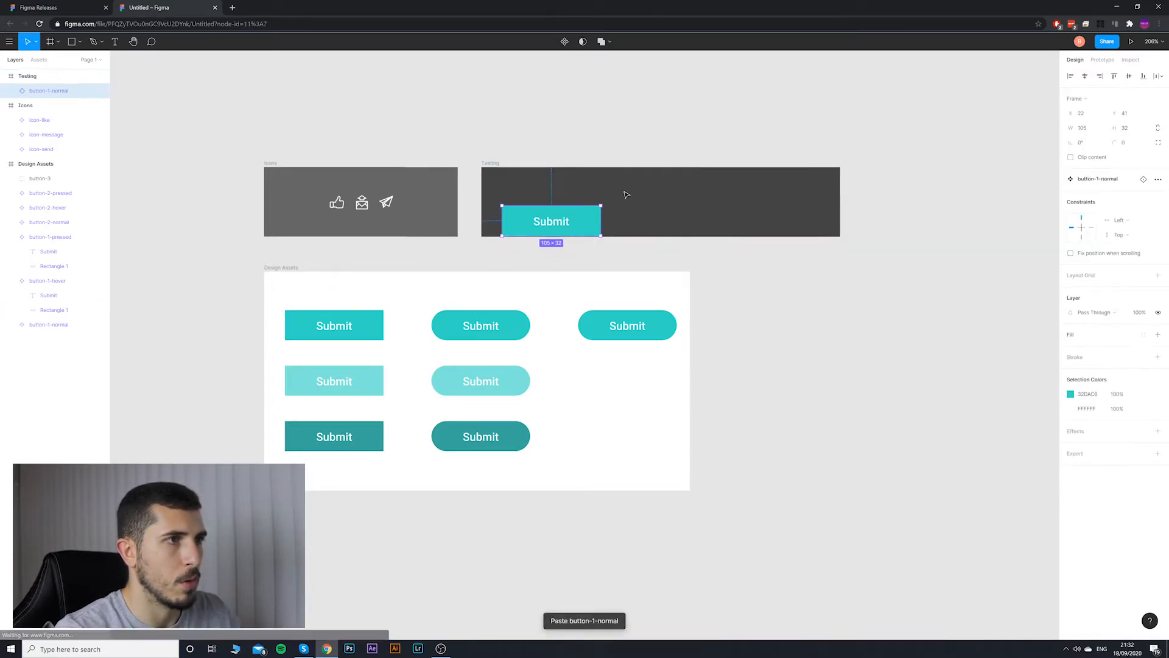
drag(581, 222, 605, 209)
click(606, 237)
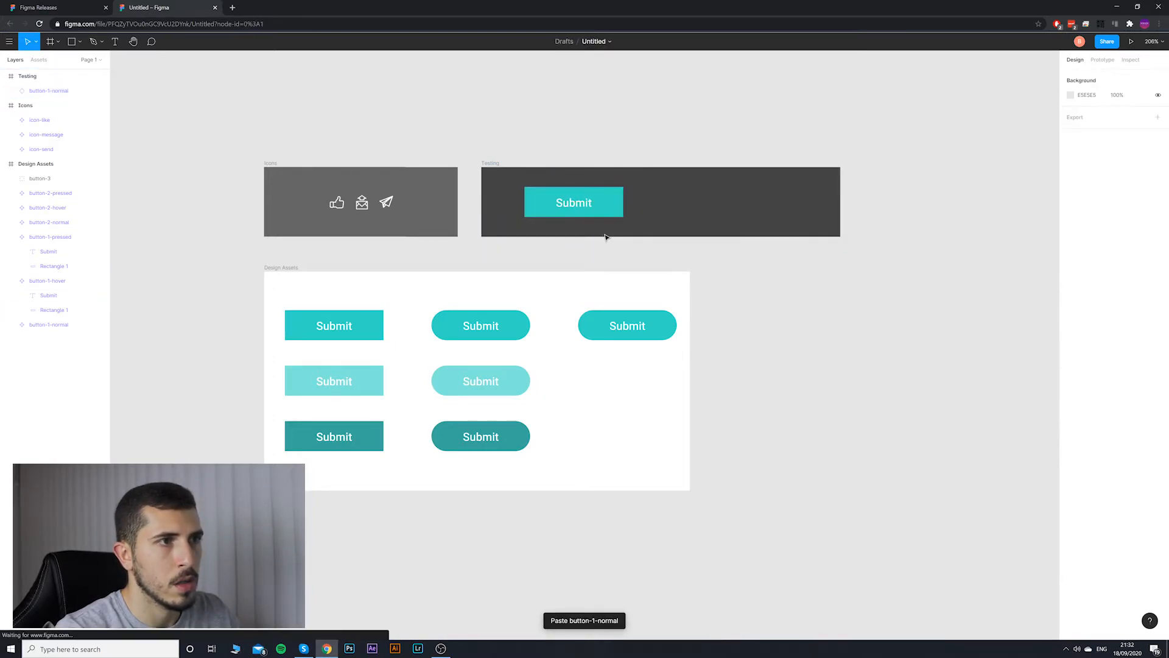
Step: Swap the button instance in the Testing frame for the button-2-hover component from Design Assets
click(594, 207)
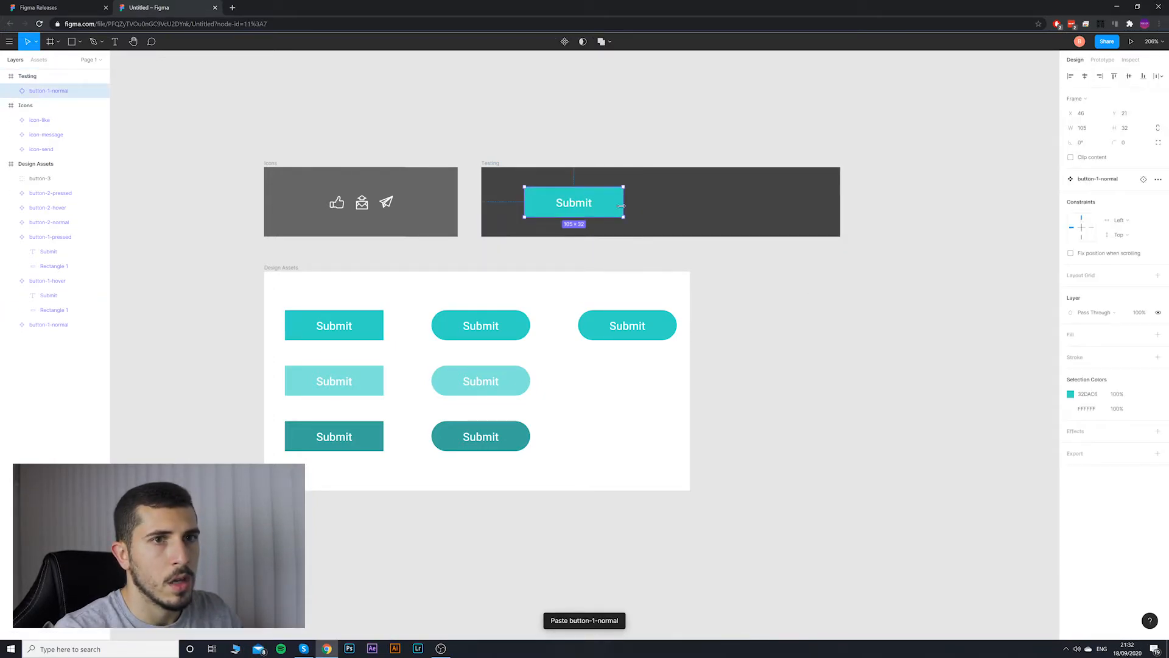
click(1097, 179)
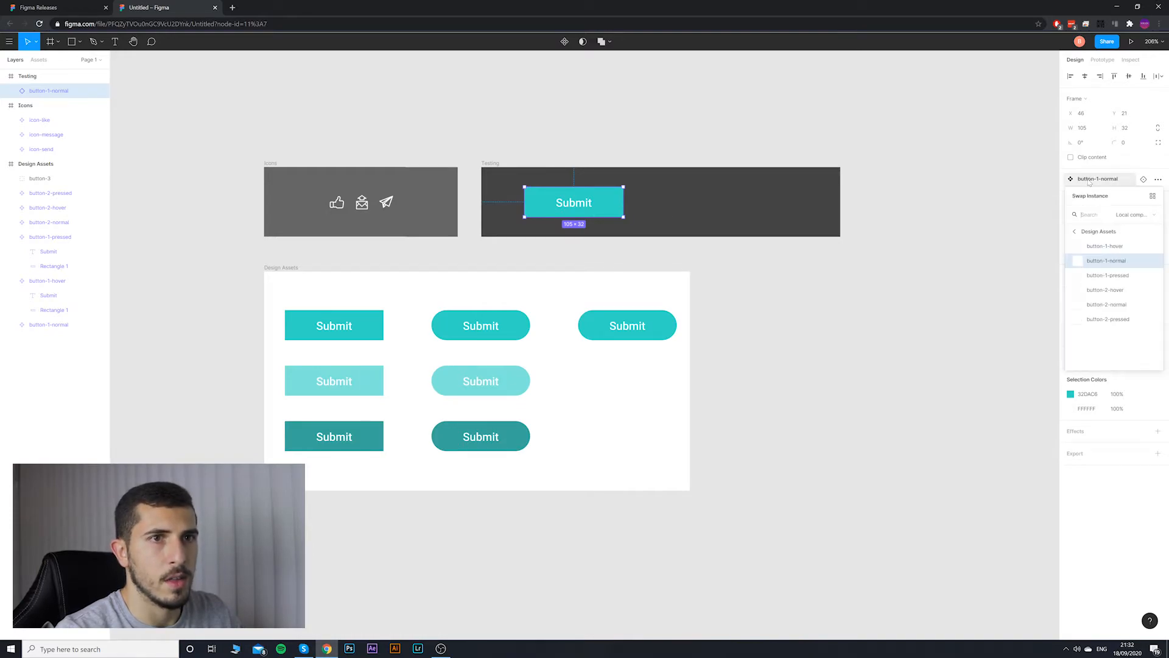
click(1077, 232)
click(1097, 233)
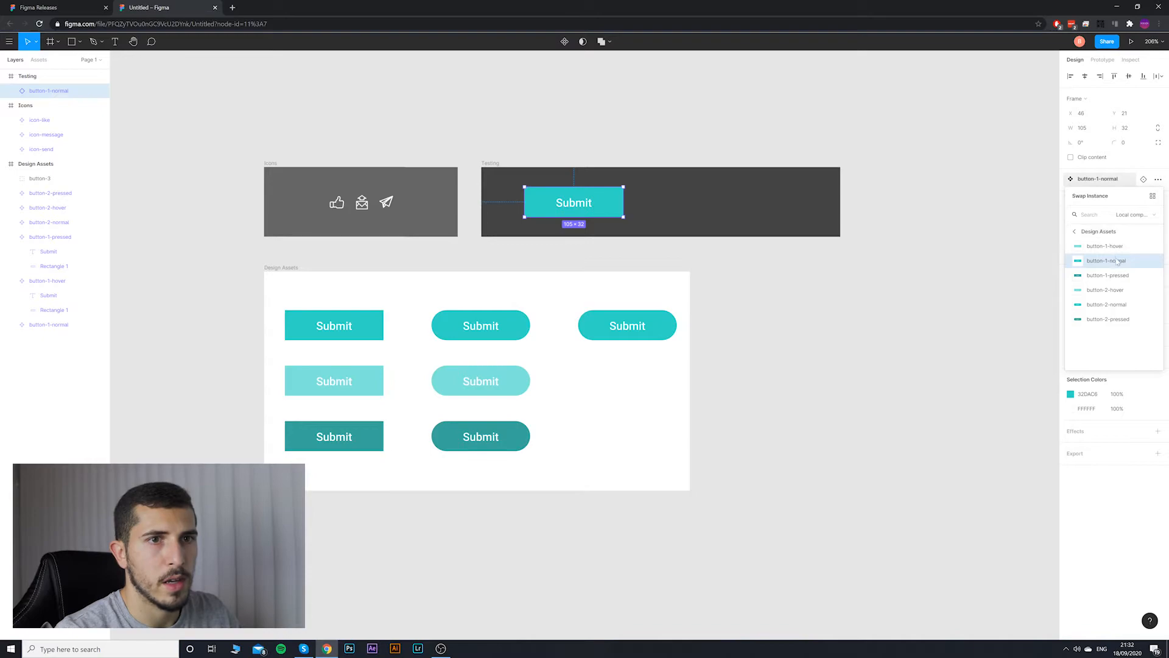
click(1118, 290)
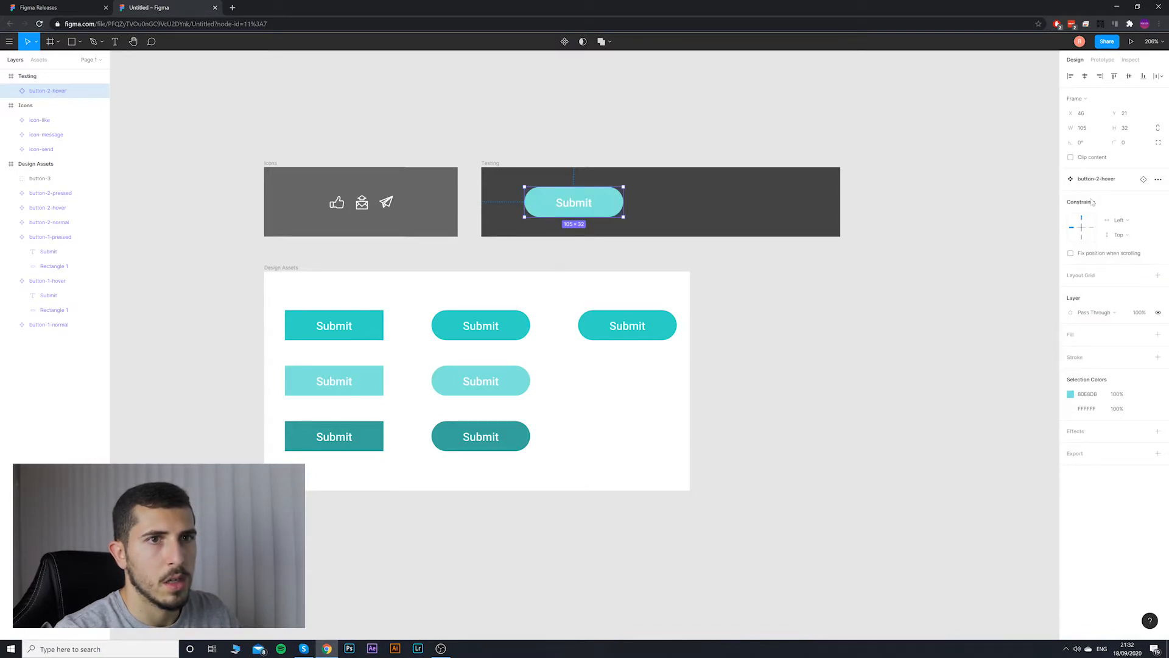
Step: Swap the Testing instance to button-1-hover and then to button-1-normal
click(1096, 179)
click(1103, 247)
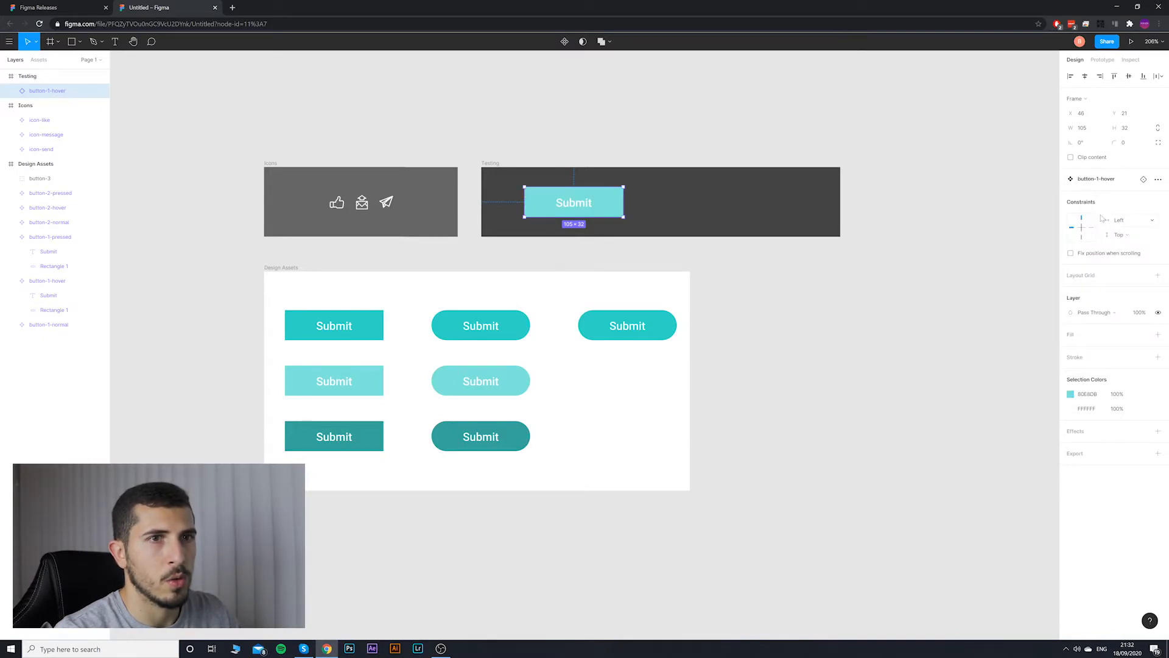
click(1093, 179)
click(1106, 261)
Step: Swap the Testing instance to button-1-pressed and then to button-2-pressed
click(1100, 179)
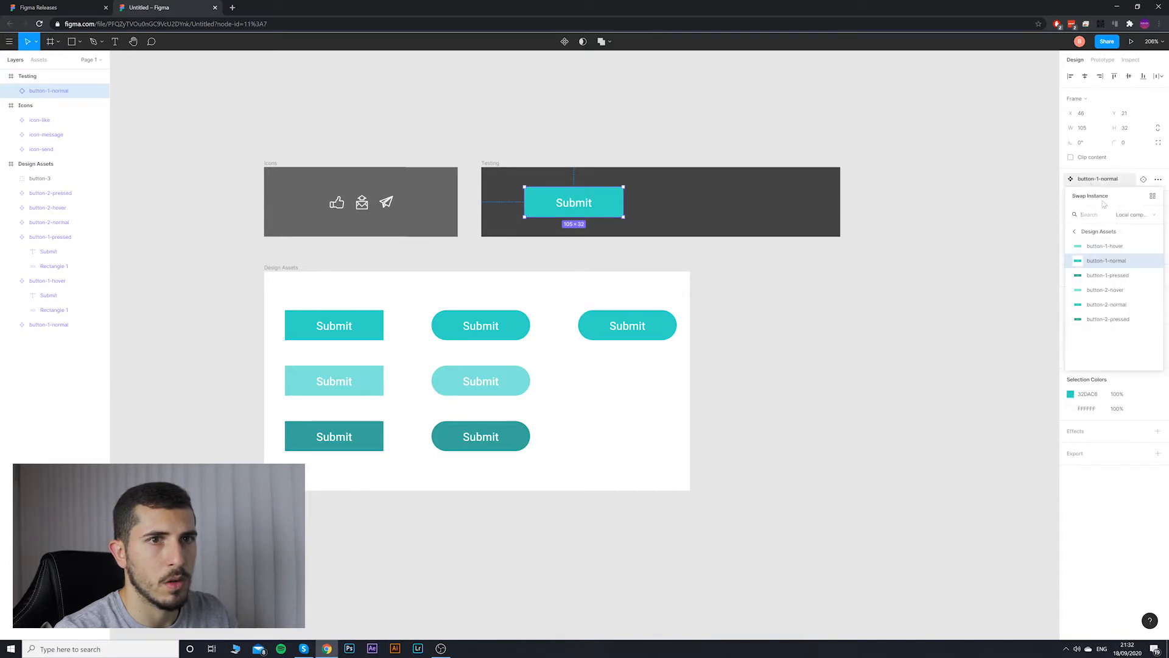
click(1120, 275)
click(1100, 179)
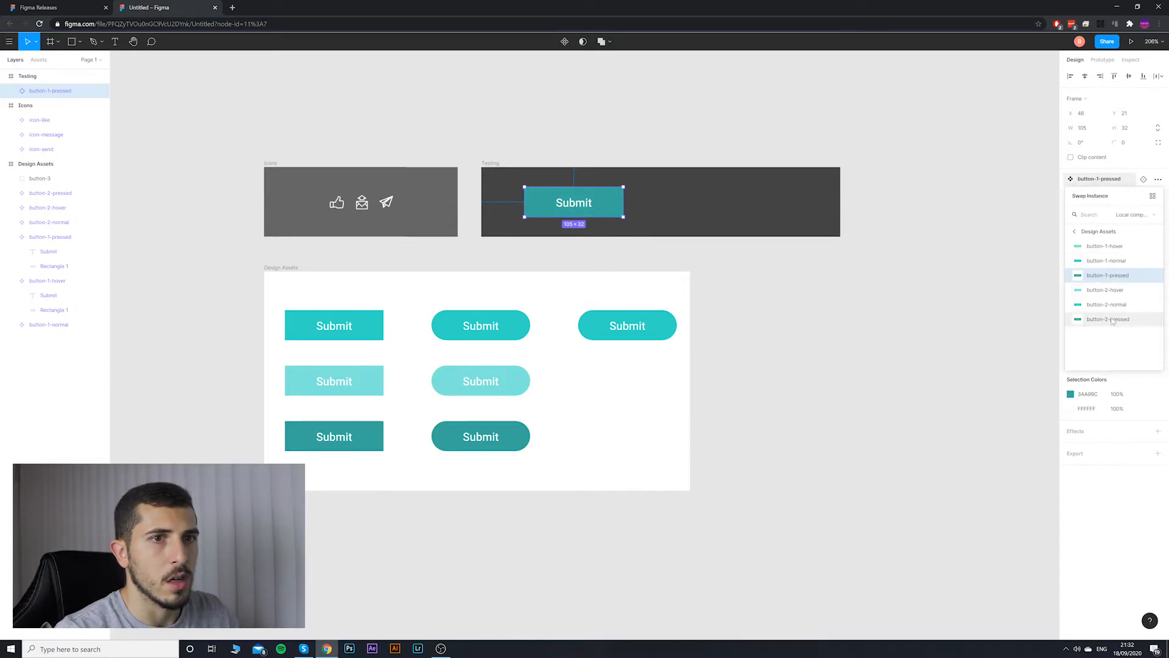
click(1112, 319)
Step: Swap the Testing instance to button-2-normal and deselect it
click(1099, 179)
click(1107, 304)
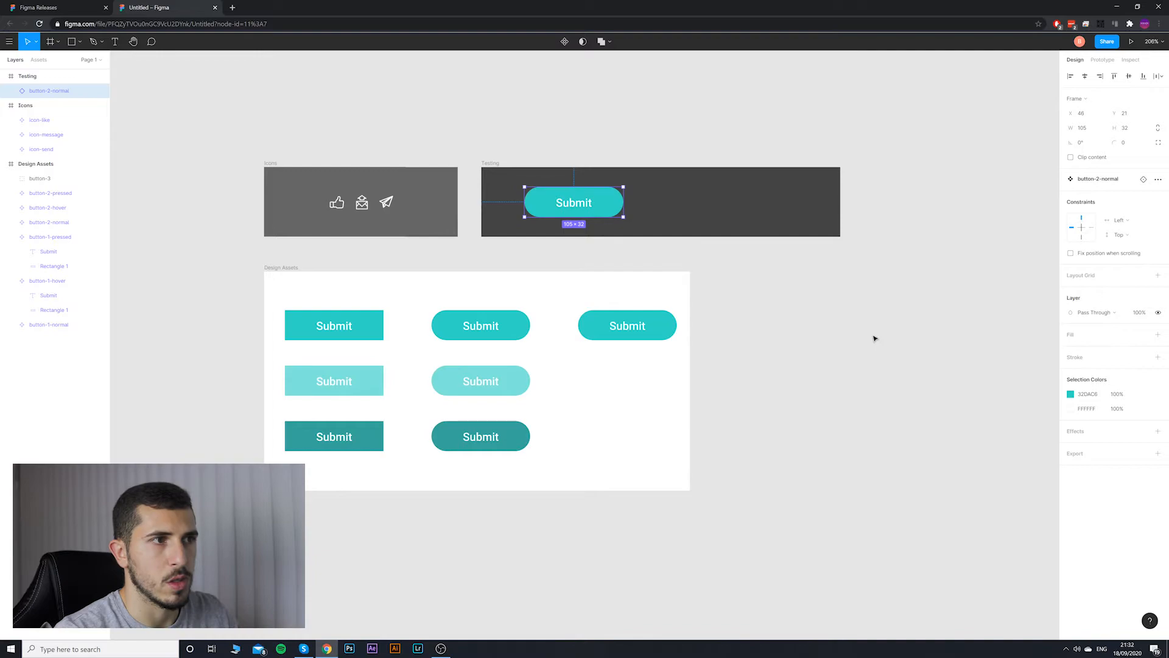
click(874, 338)
Step: Examine the swap options offered for the button instance in the Testing frame
click(598, 211)
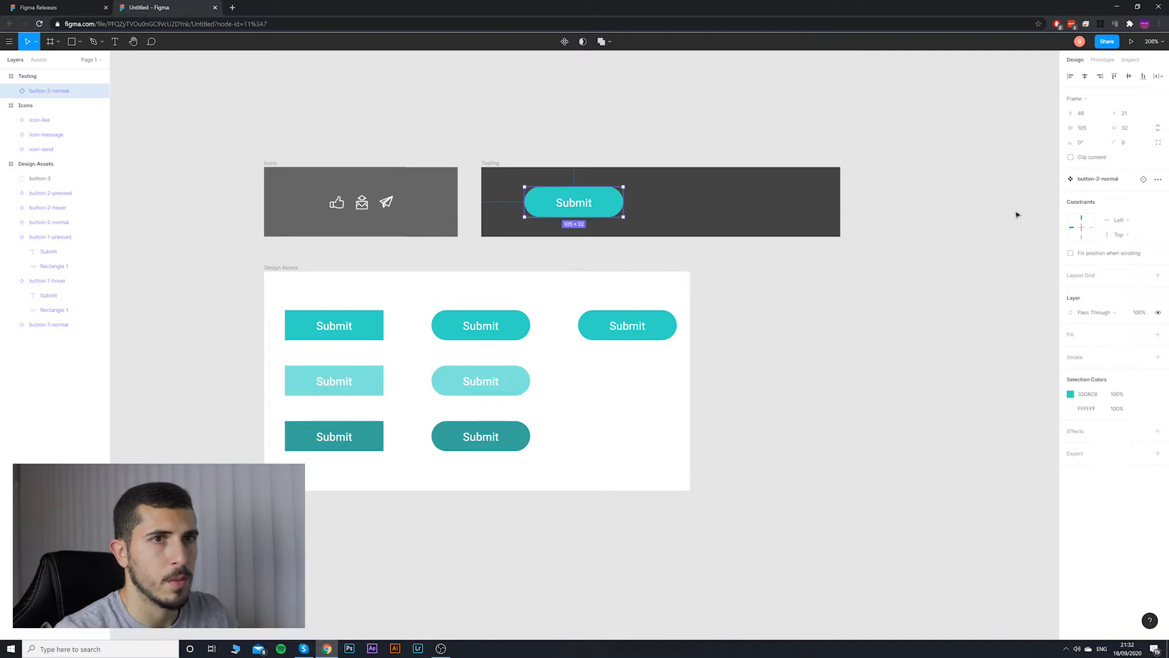
click(1107, 181)
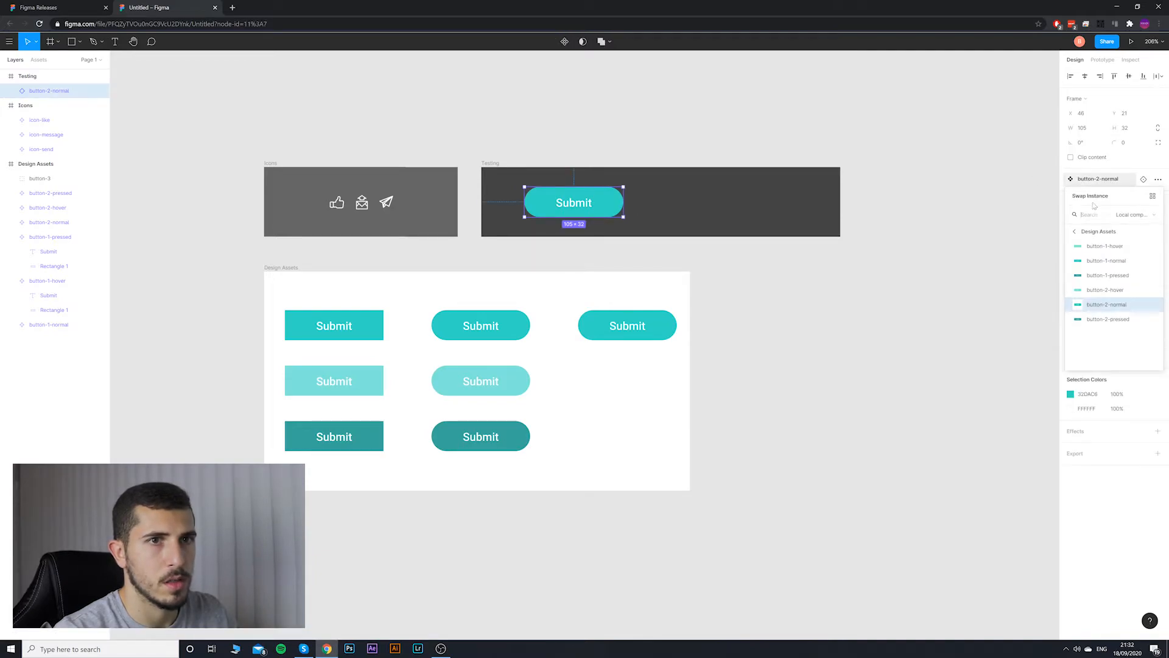
click(832, 323)
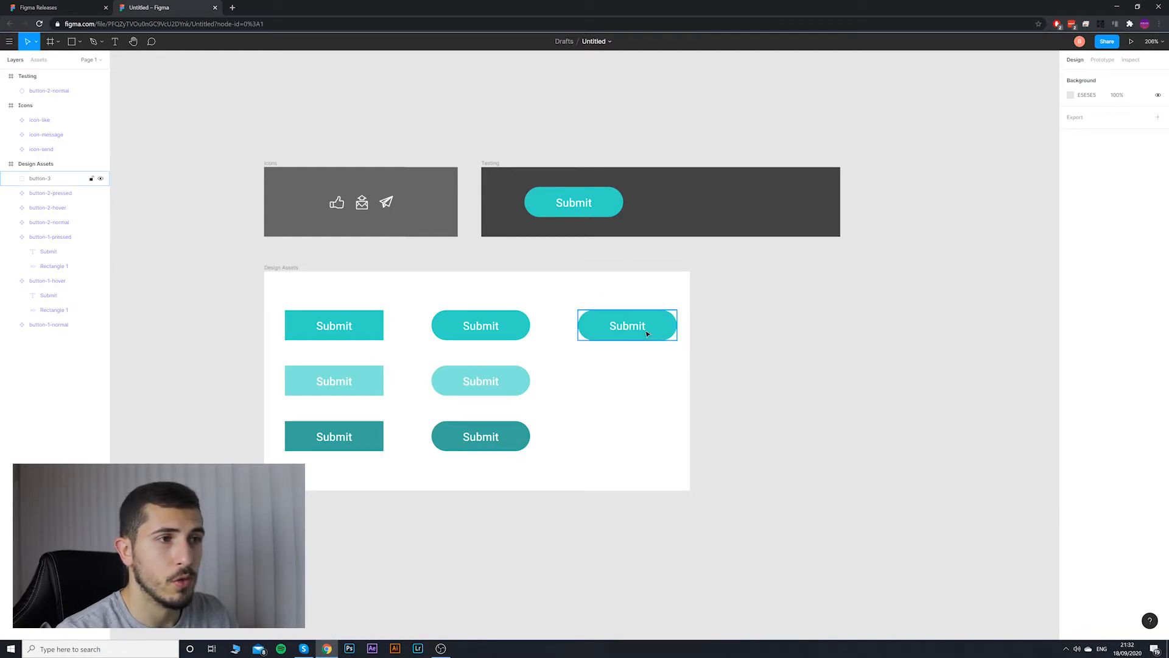
click(578, 204)
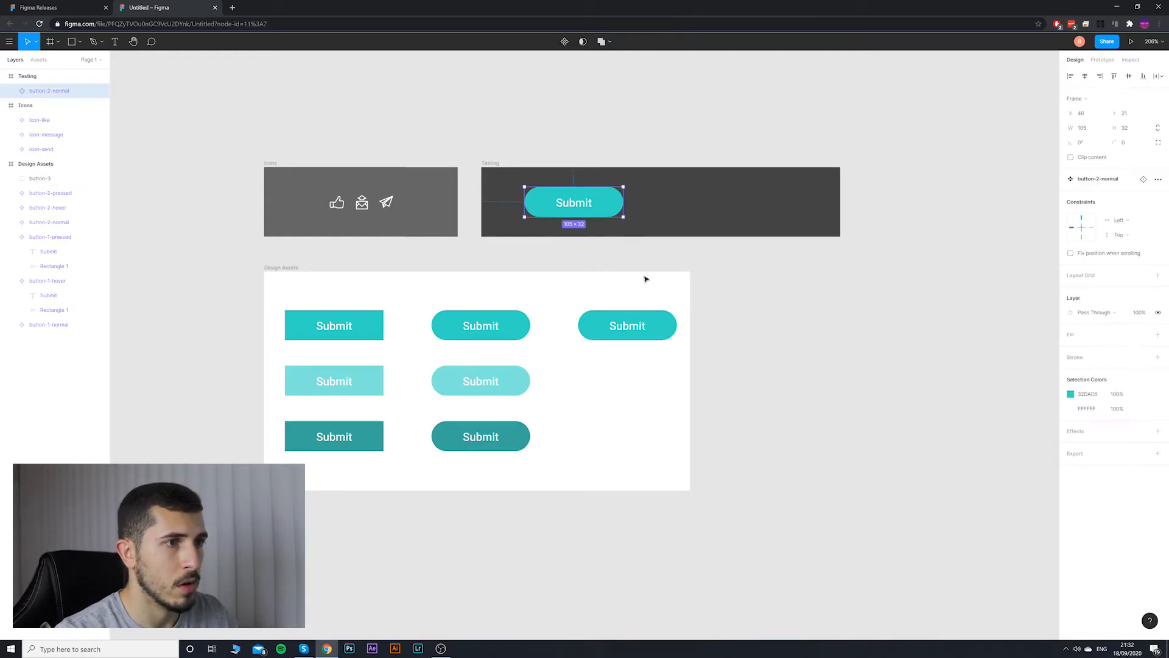
click(645, 279)
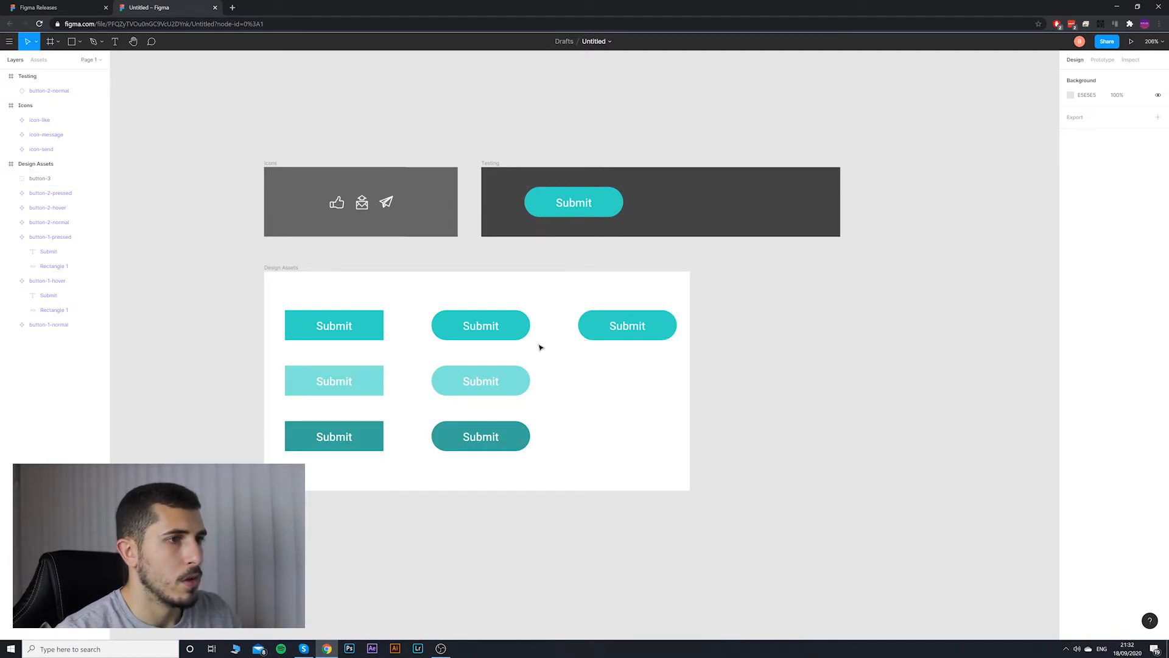
Step: Duplicate the button-3 pill group in place in the Design Assets frame
click(656, 329)
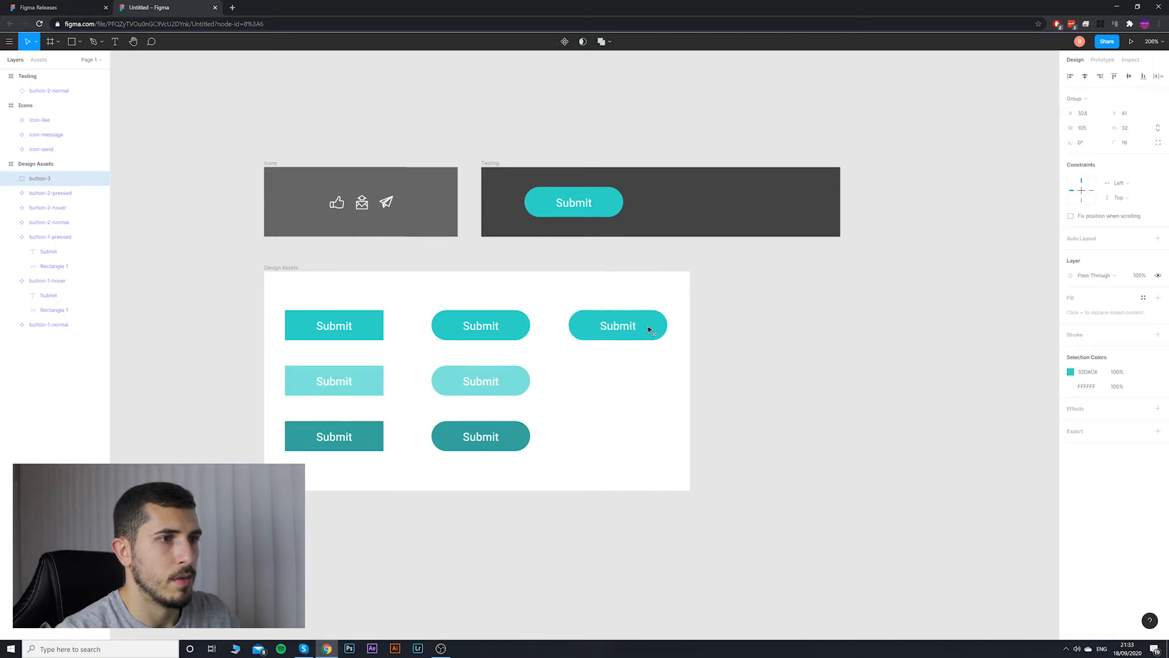
click(729, 386)
click(648, 334)
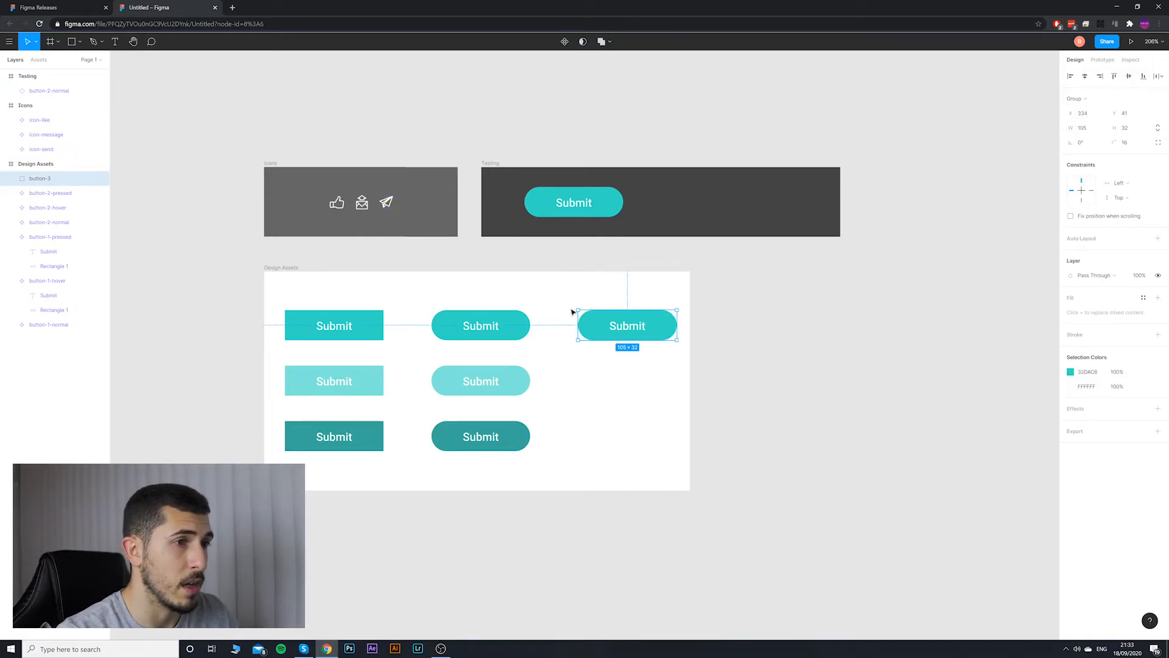
key(ctrl+v)
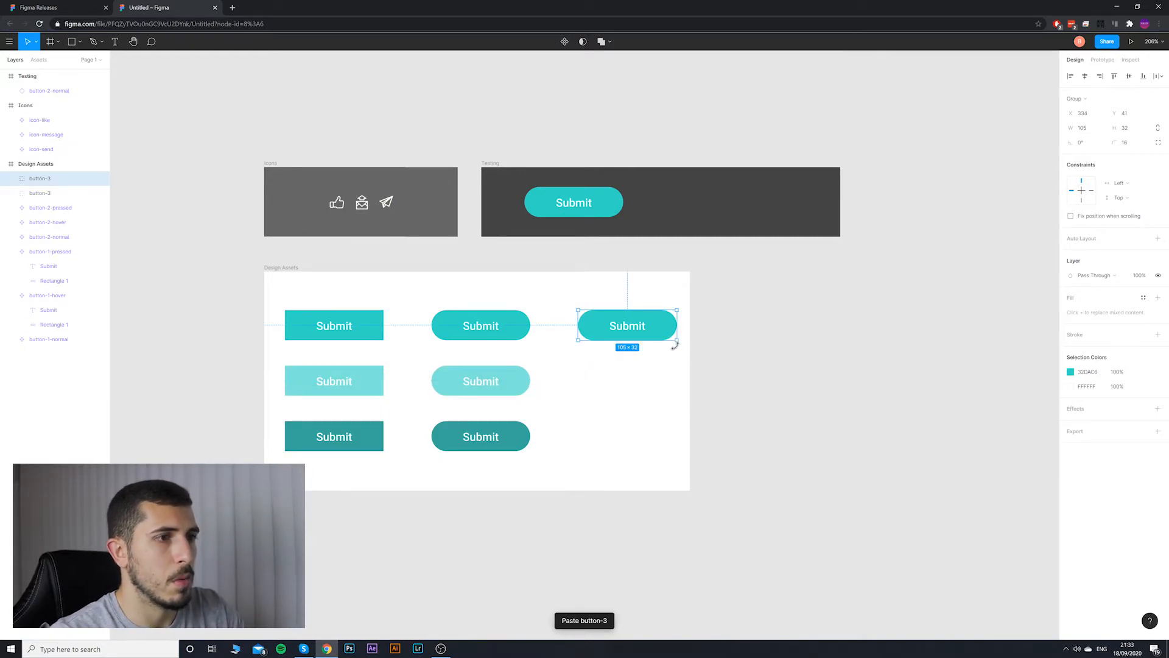
Step: Shift the Submit text inside the upper button-3 group slightly right of the pill's centre, leaving room for an icon
double_click(638, 331)
drag(639, 332, 646, 330)
click(733, 382)
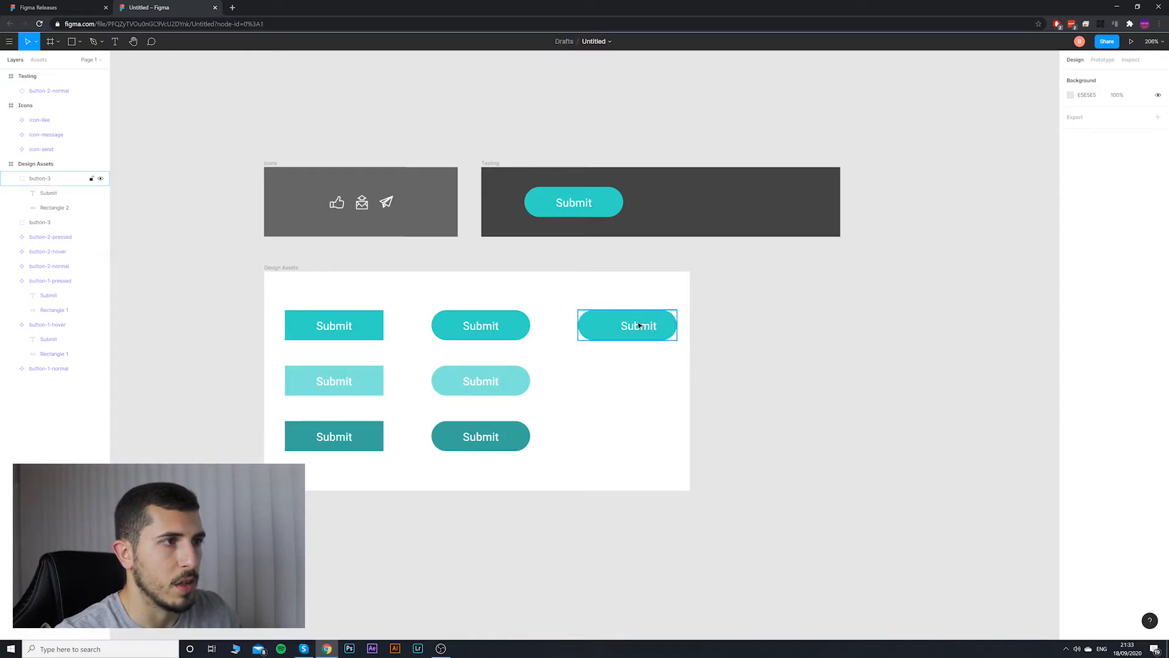
Step: Place an instance of icon-send inside the upper button-3 group, just left of its Submit text
click(342, 203)
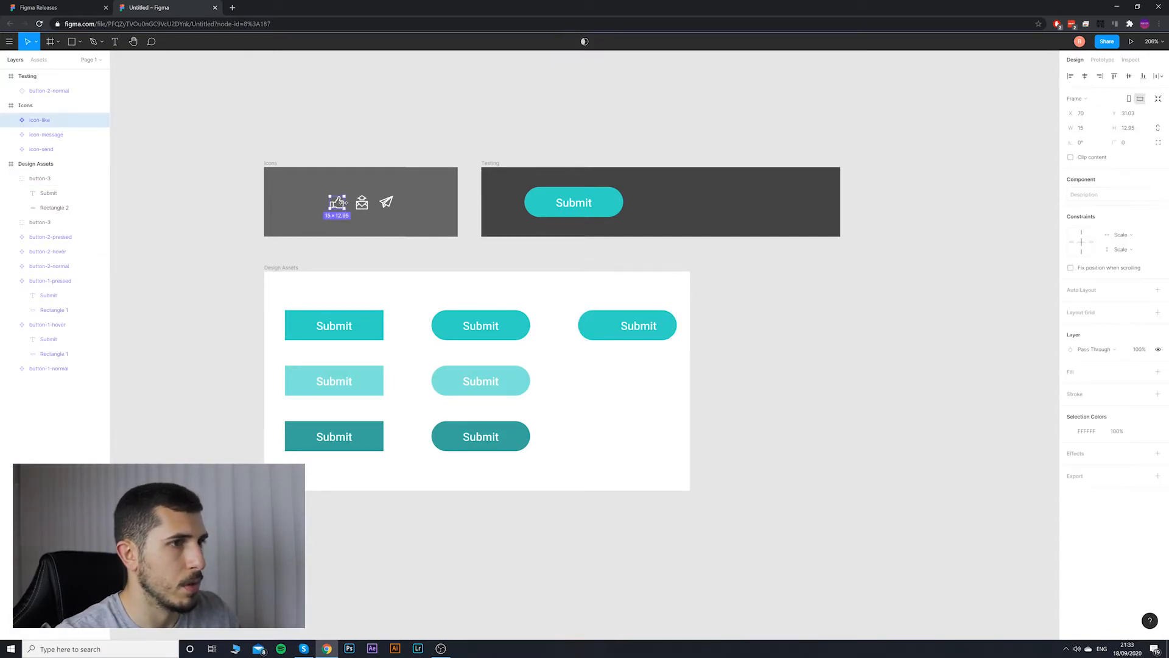
click(386, 204)
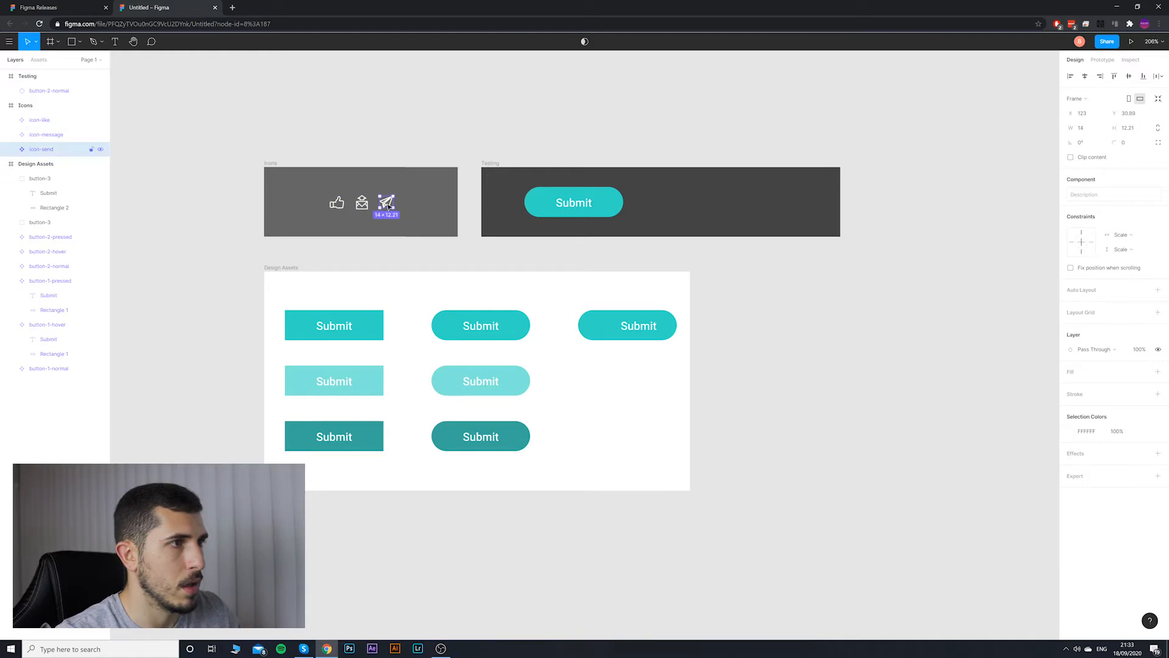
key(ctrl+c)
click(617, 332)
key(ctrl+v)
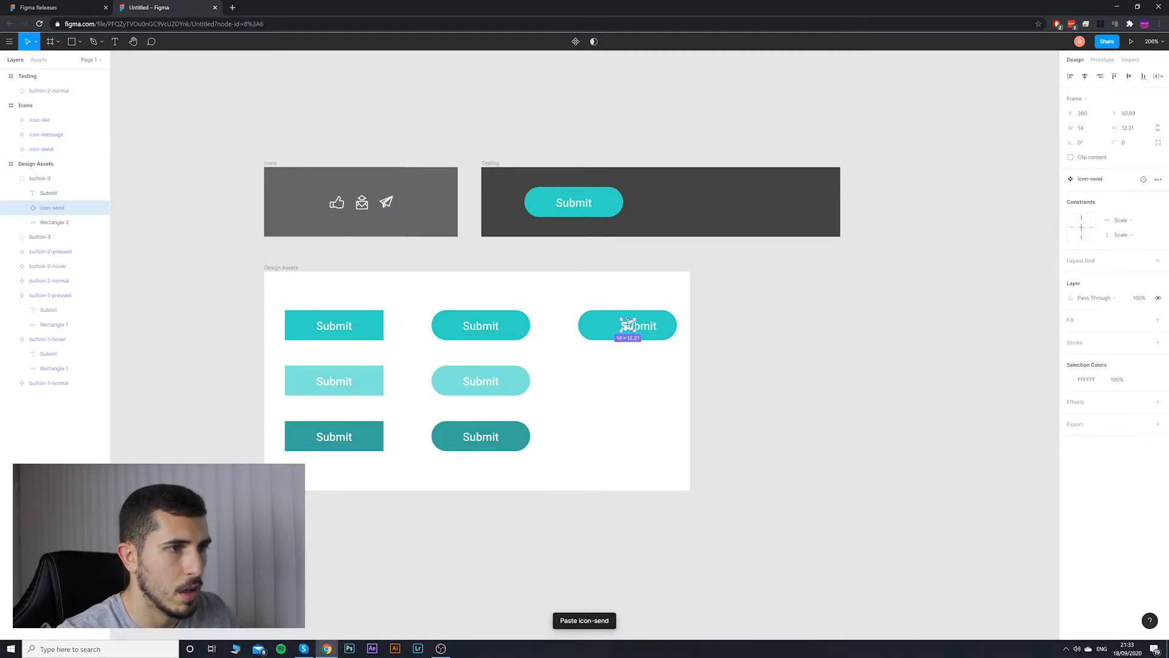
scroll(644, 497, up, 5)
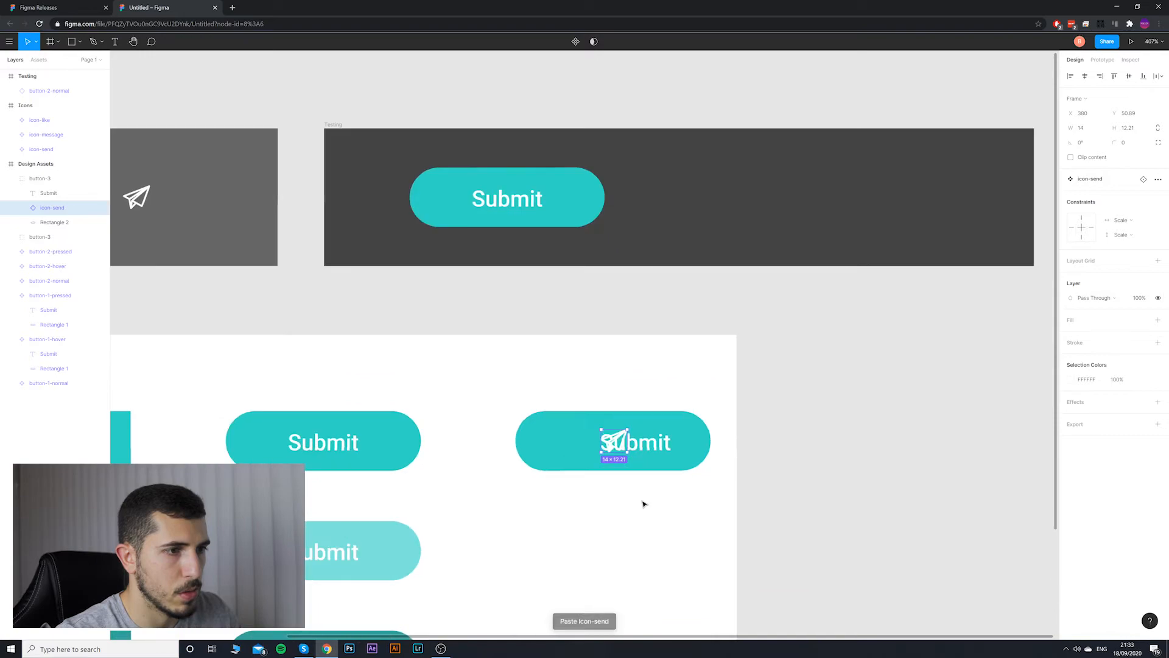
drag(629, 481, 623, 442)
drag(611, 350, 529, 352)
Step: Nudge button-3's Submit text 1 px left, leaving an 8 px gap to the send icon
click(625, 361)
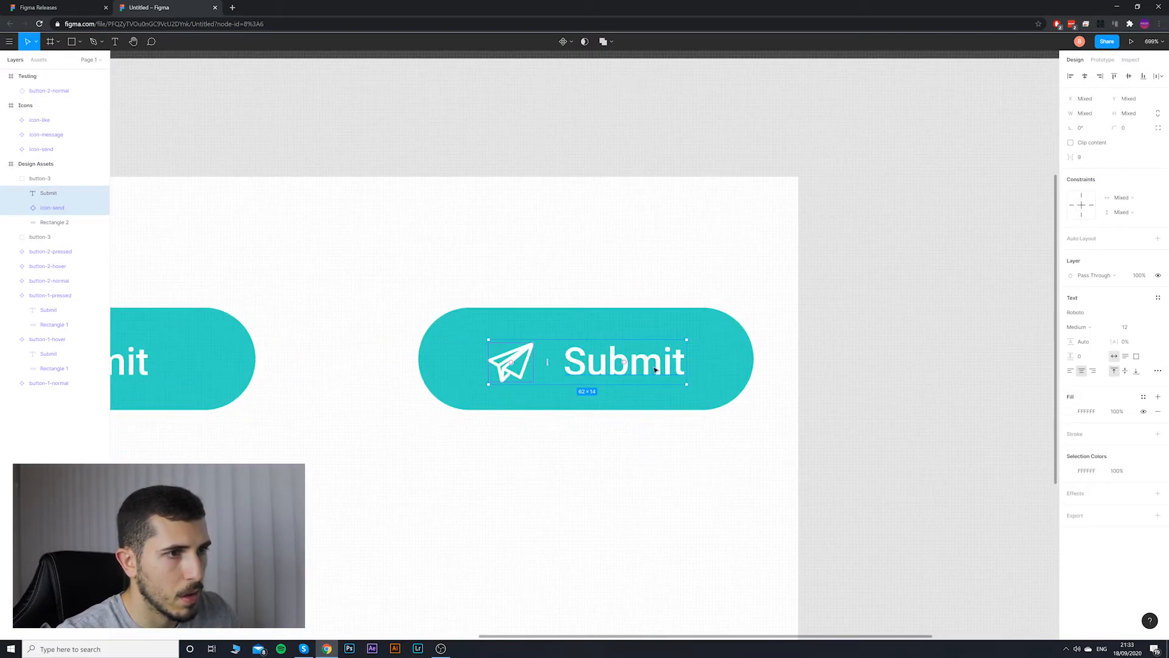
click(650, 465)
double_click(638, 366)
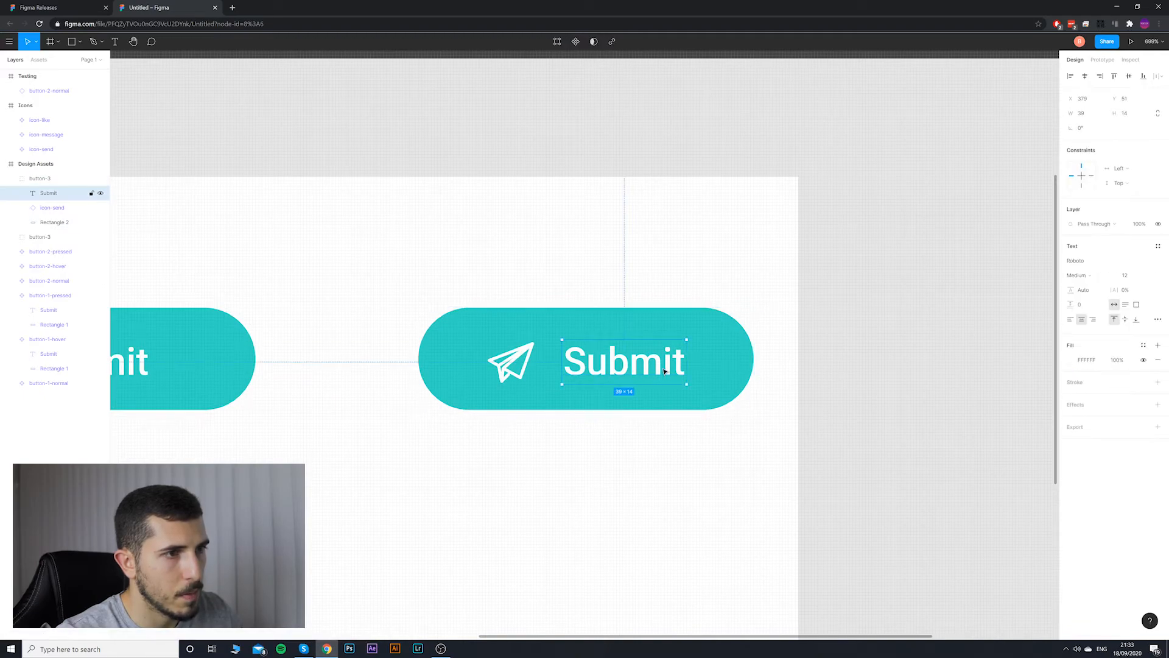
key(Left)
shift+click(512, 363)
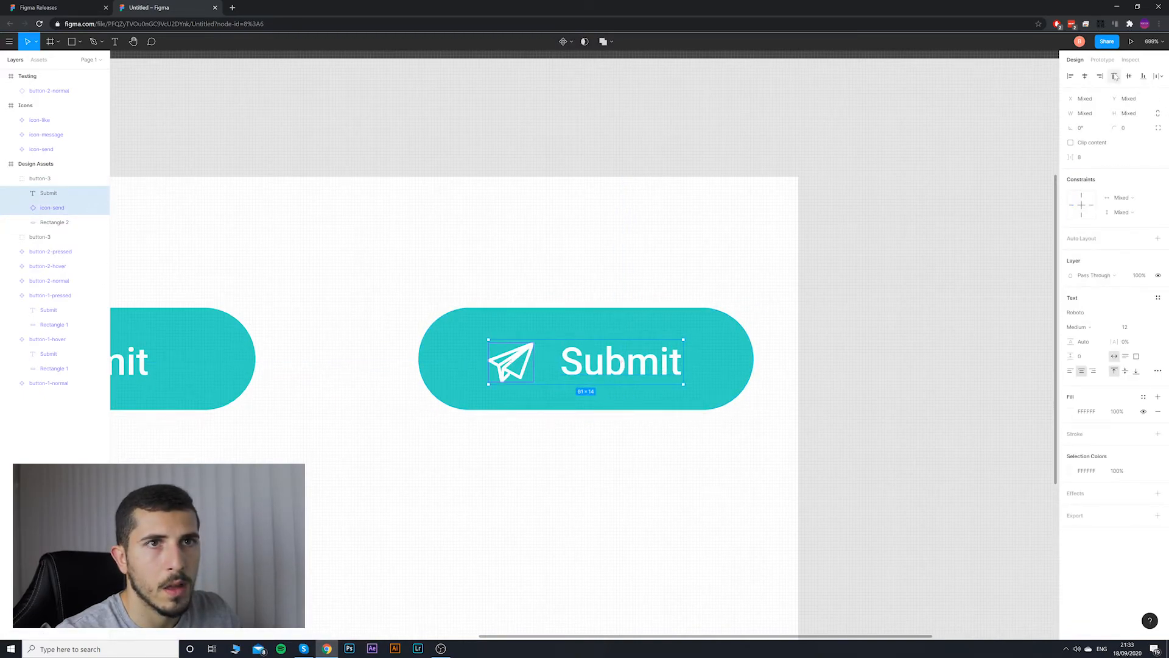
click(815, 407)
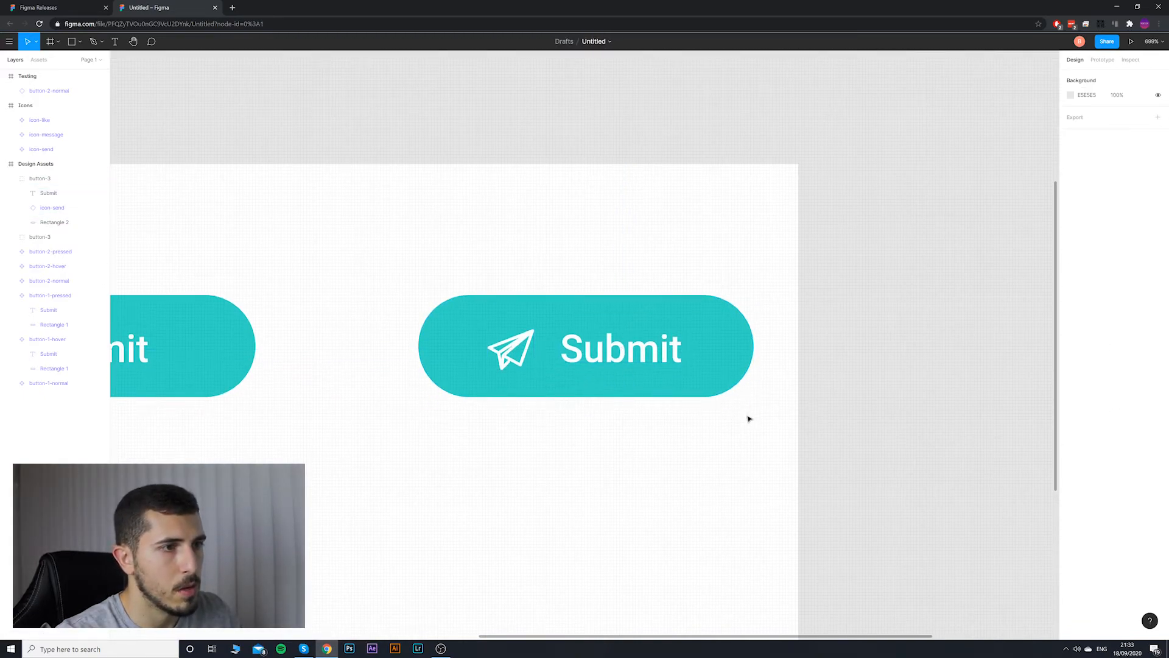
Step: Delete the leftover plain button-3 group stacked behind the version with the send icon in the Design Assets frame
key(shift+1)
scroll(752, 442, down, 2)
scroll(668, 400, up, 3)
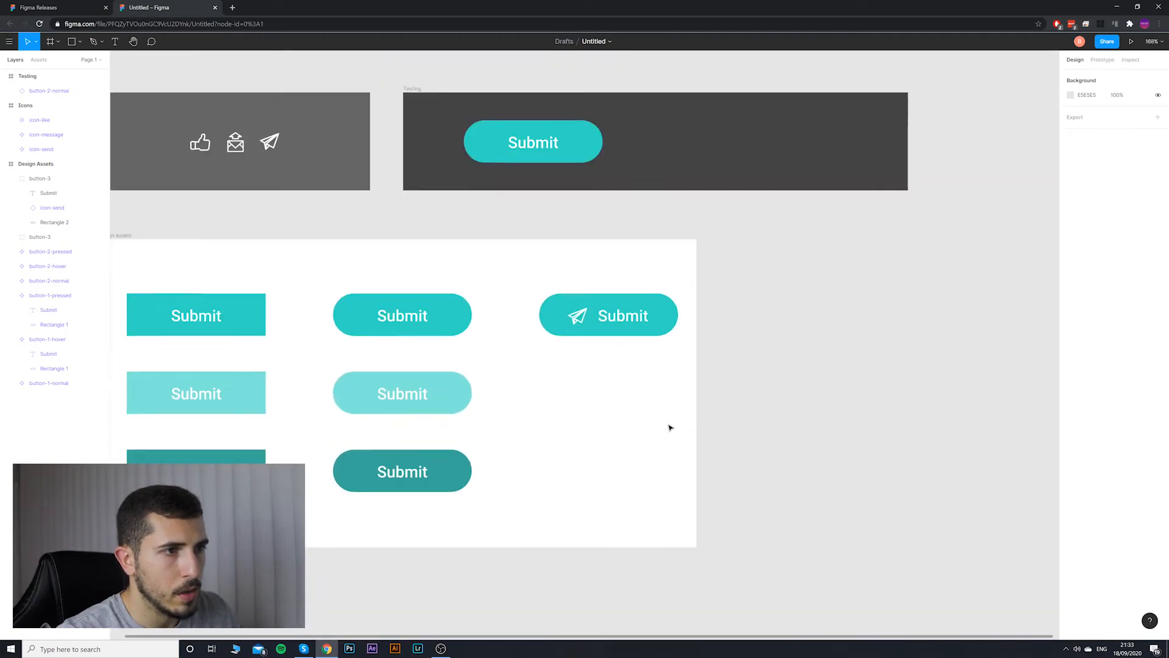
click(579, 316)
double_click(579, 316)
double_click(578, 316)
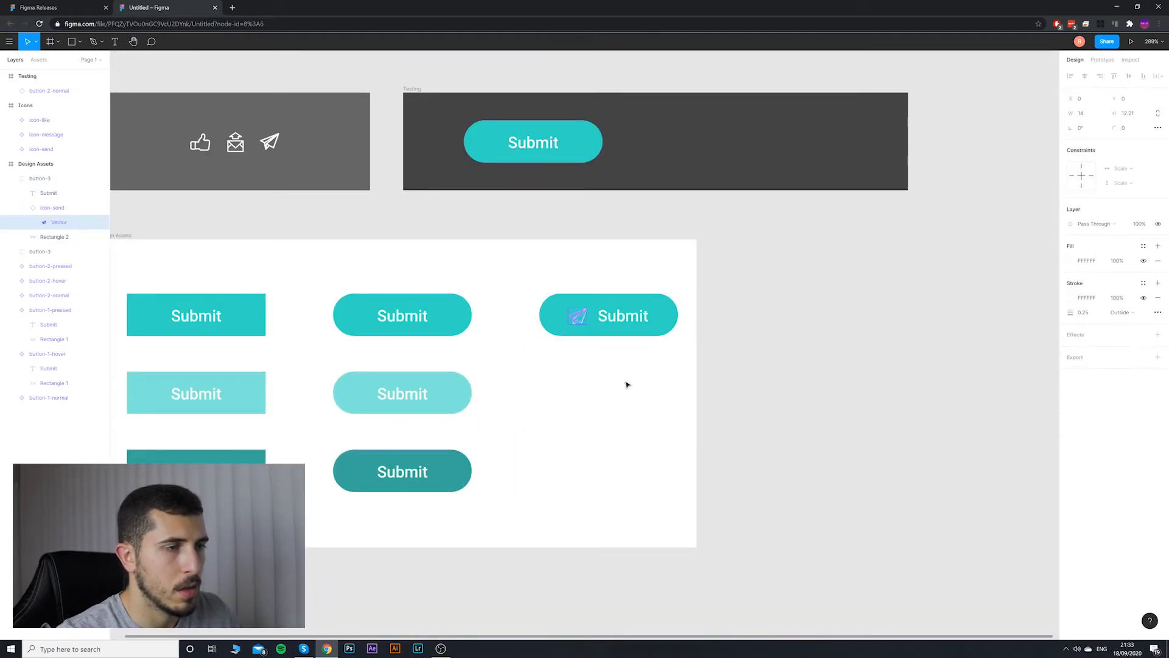
click(626, 384)
click(622, 312)
mouse_move(623, 311)
mouse_down()
mouse_move(642, 348)
mouse_move(637, 380)
mouse_move(632, 317)
mouse_up()
key(ctrl+z)
click(632, 322)
key(Delete)
Step: Try to turn the button-3 group with the send icon into a component and place a copy of it underneath
right_click(632, 318)
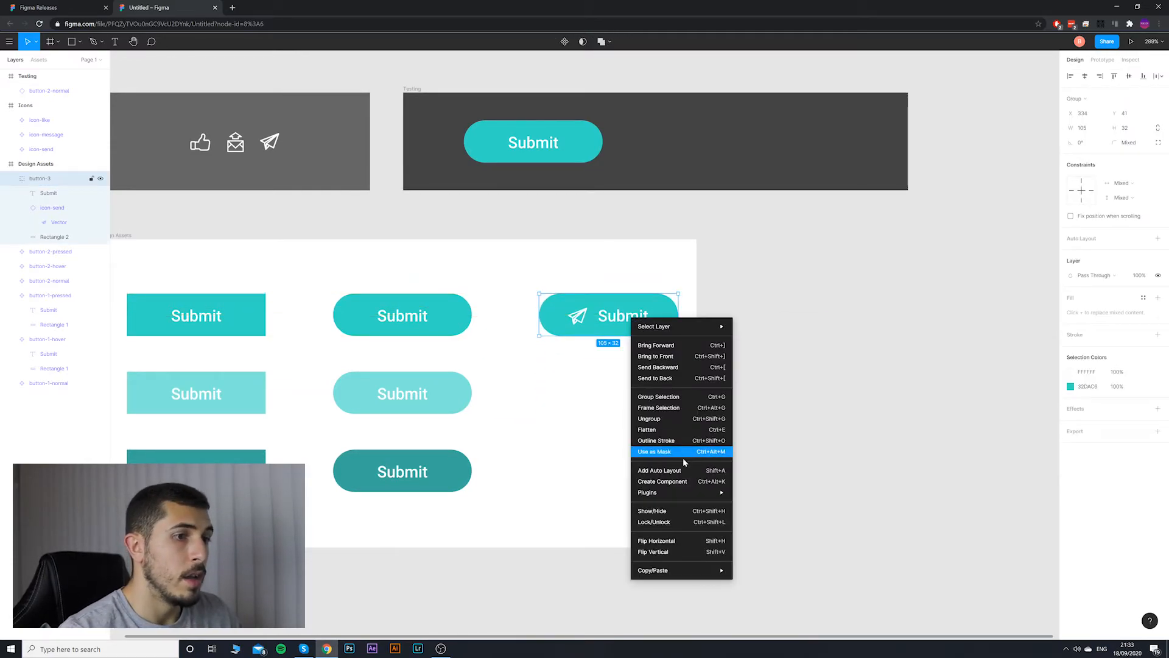
click(682, 482)
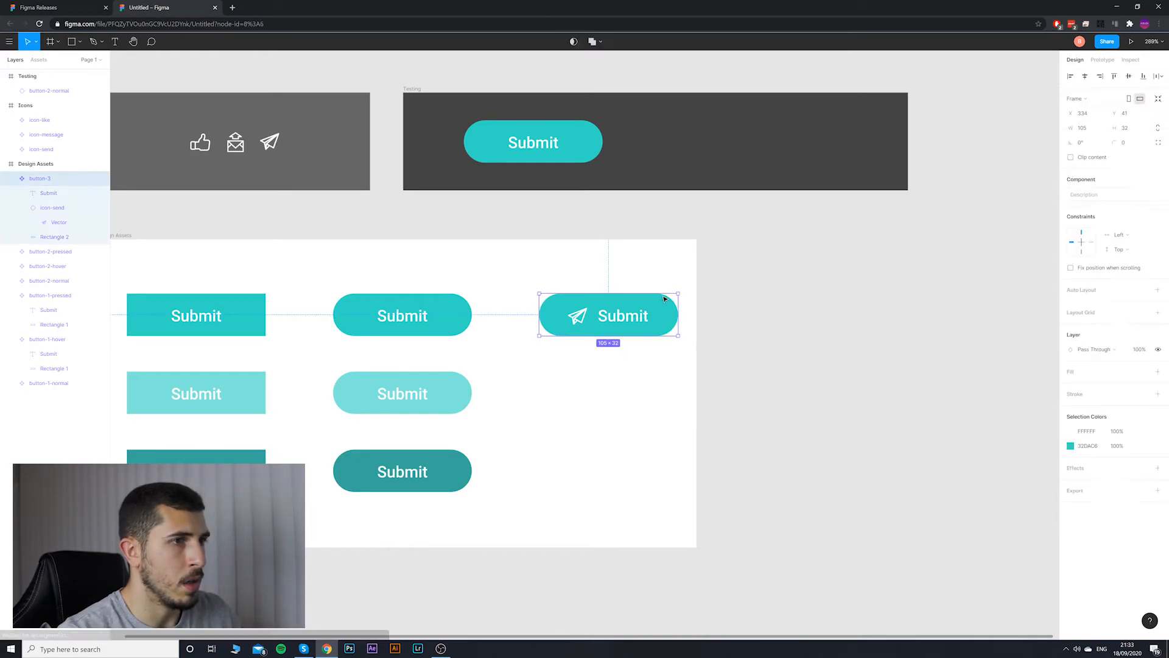
key(ctrl+c)
key(ctrl+v)
drag(660, 315, 664, 378)
key(ctrl+z)
click(731, 400)
key(ctrl+z)
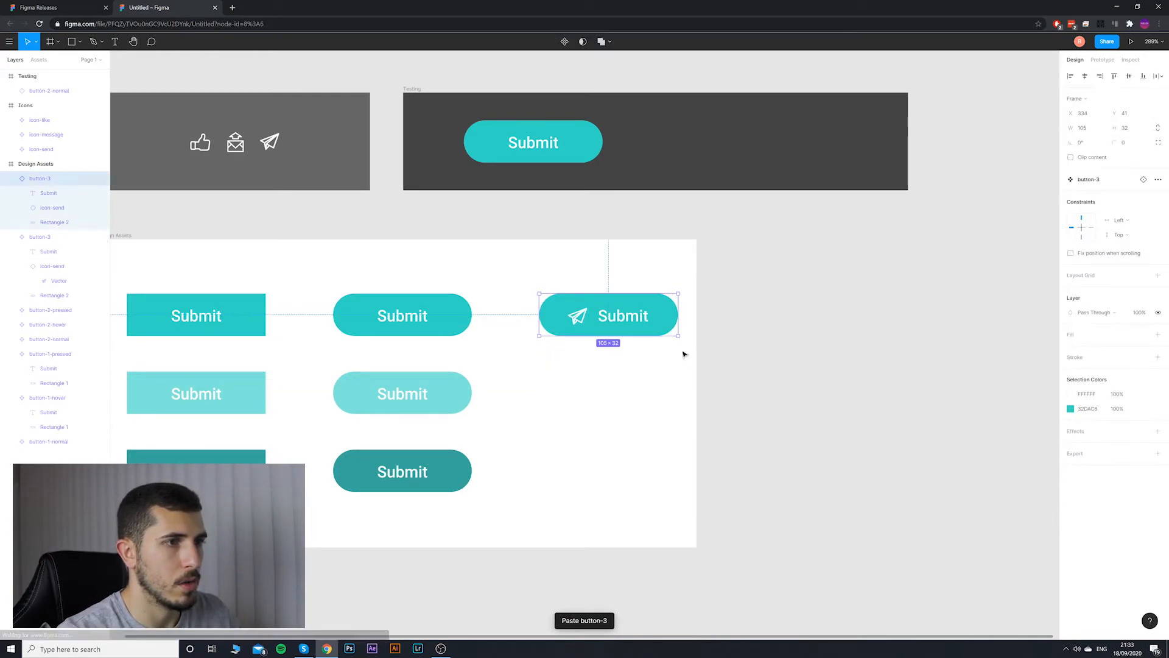
Step: Try to move the pasted button-3 copy below the original and undo the moves
drag(654, 322, 664, 403)
key(ctrl+z)
key(ctrl+z)
click(668, 360)
drag(648, 327, 657, 353)
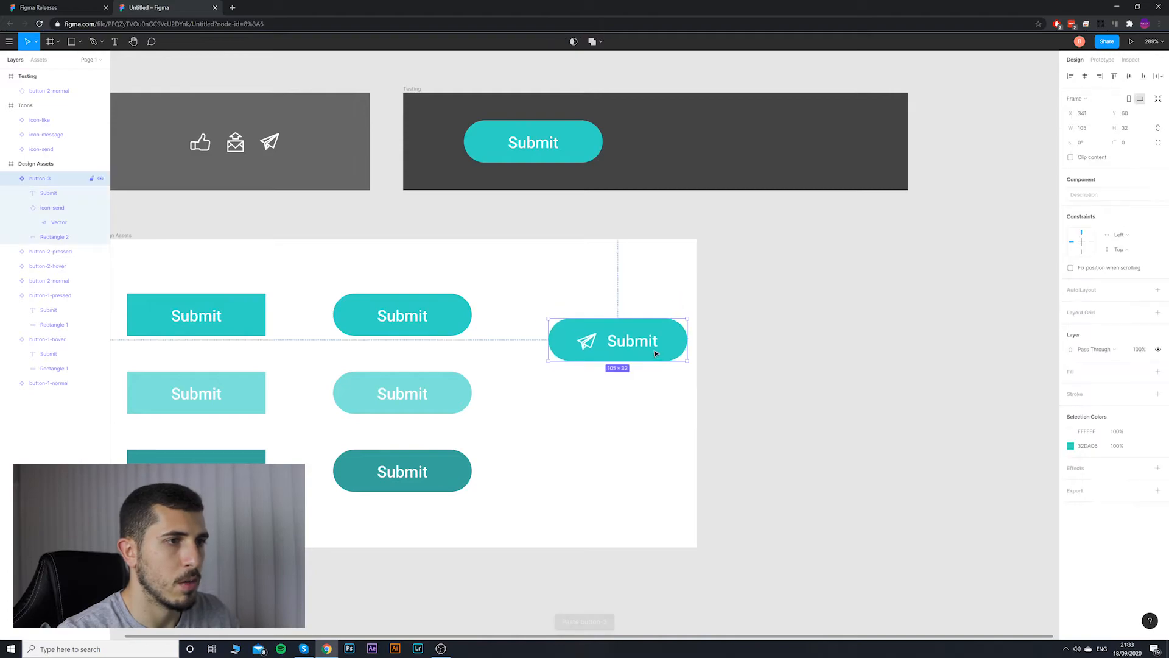
key(ctrl+z)
key(ctrl+z)
Step: Undo the conversion of button-3 into a component
click(668, 366)
click(632, 317)
click(659, 360)
click(632, 317)
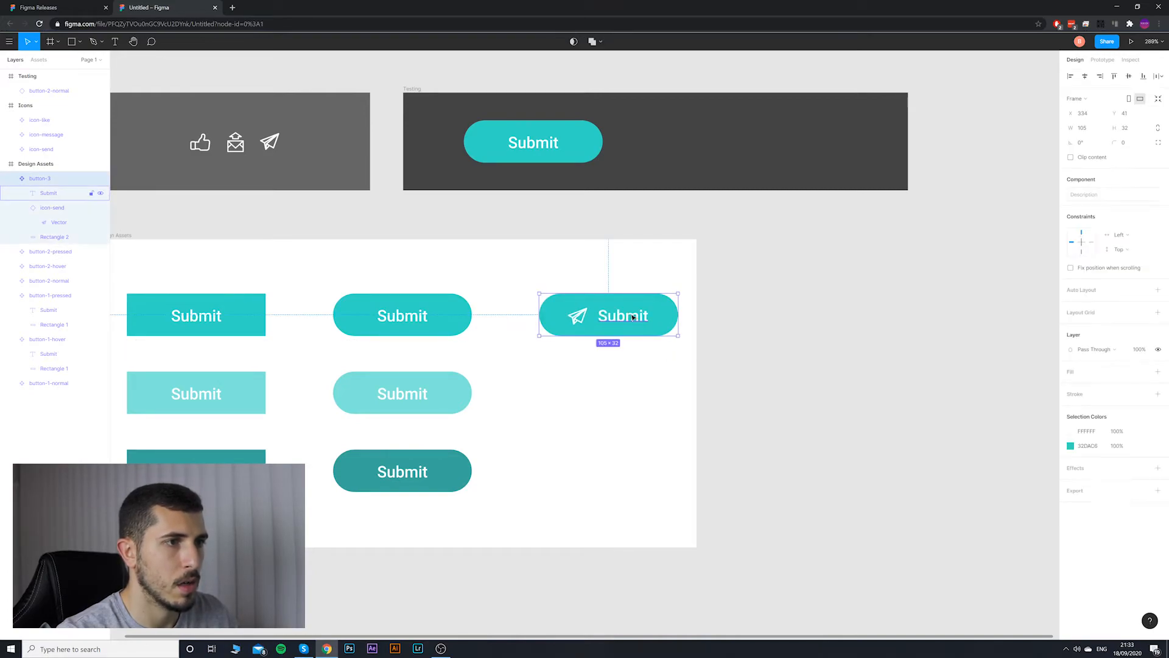
click(656, 353)
key(ctrl+z)
key(ctrl+z)
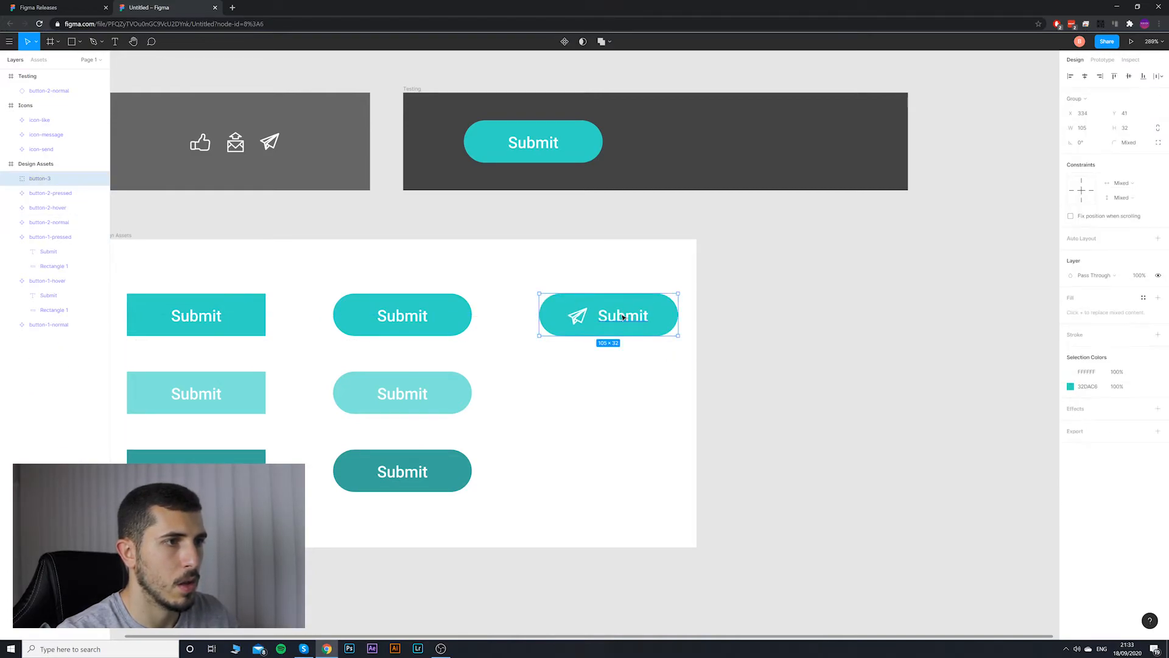
click(654, 362)
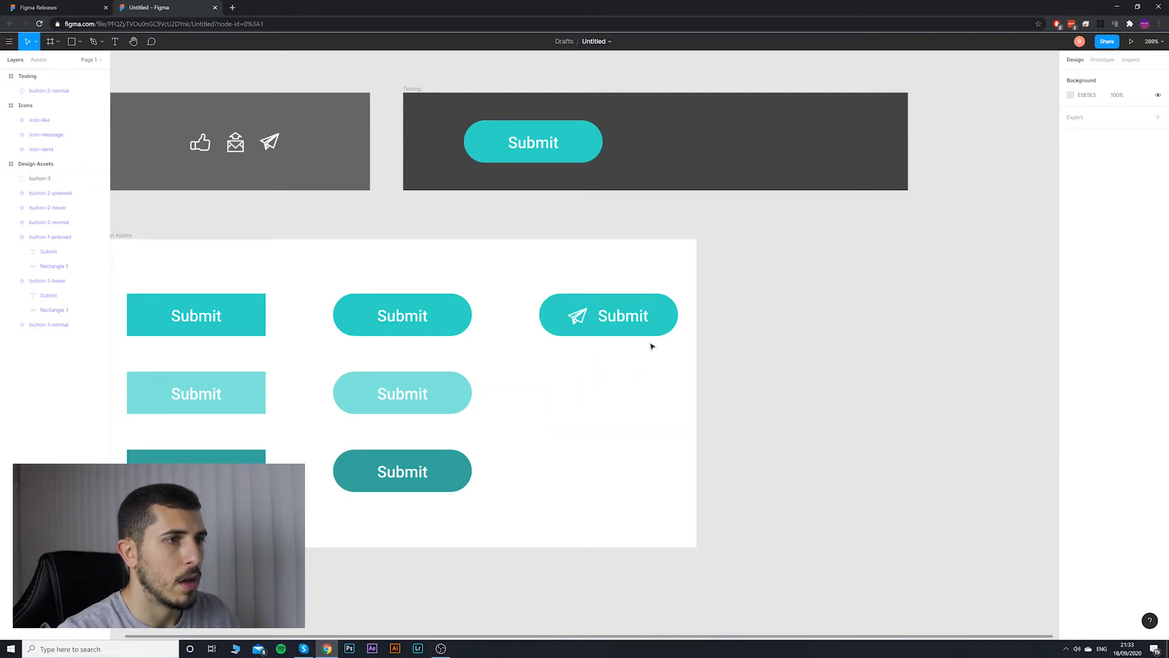
Step: Try to paste the copied button-3 component below the plain group and undo it
key(ctrl+v)
drag(653, 347, 673, 435)
click(691, 443)
key(ctrl+z)
key(ctrl+z)
key(ctrl+z)
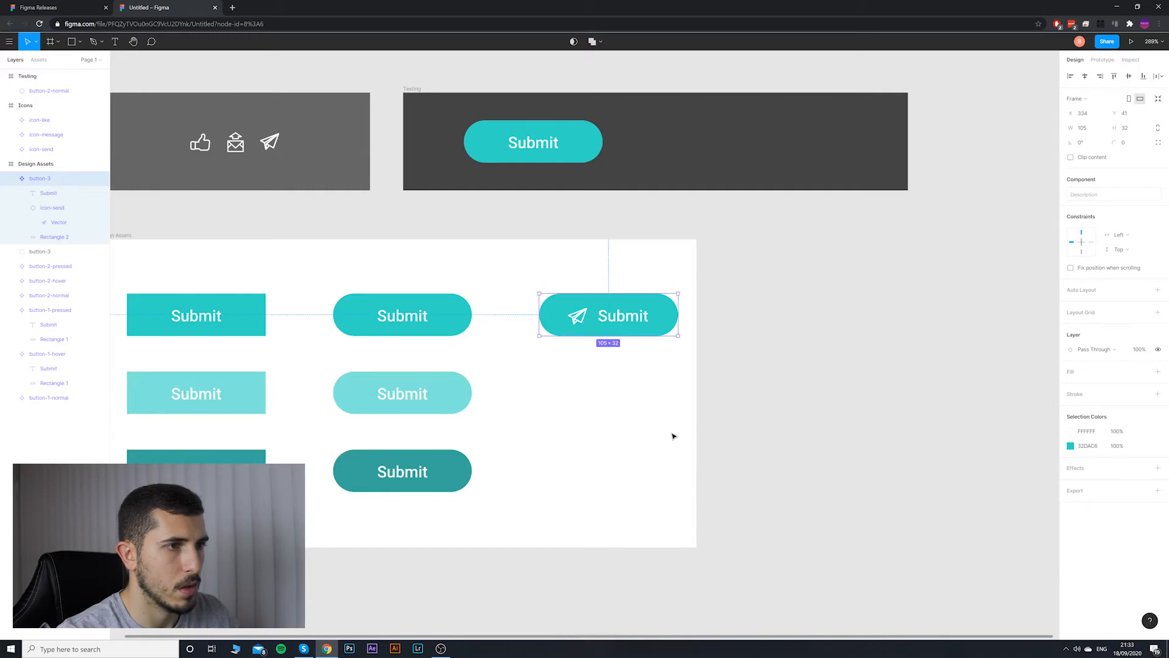
key(ctrl+z)
click(627, 319)
click(664, 393)
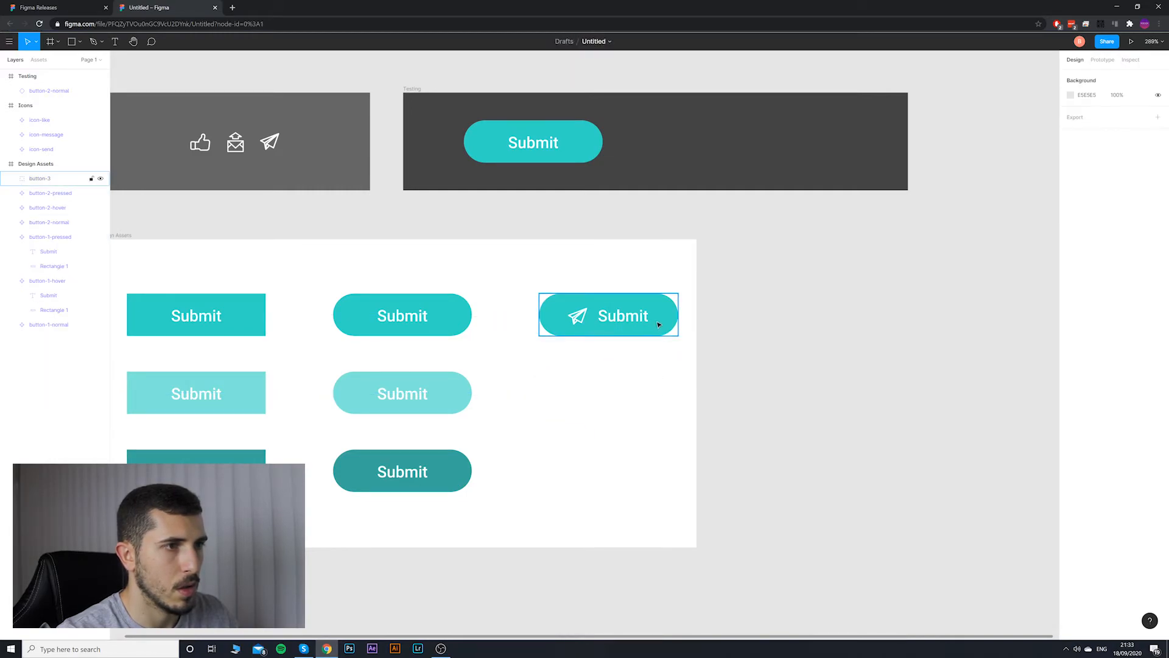
Step: Place two copies of the button-3 group below the original, level with the hover and pressed rows of button-2
click(658, 325)
click(676, 363)
click(647, 331)
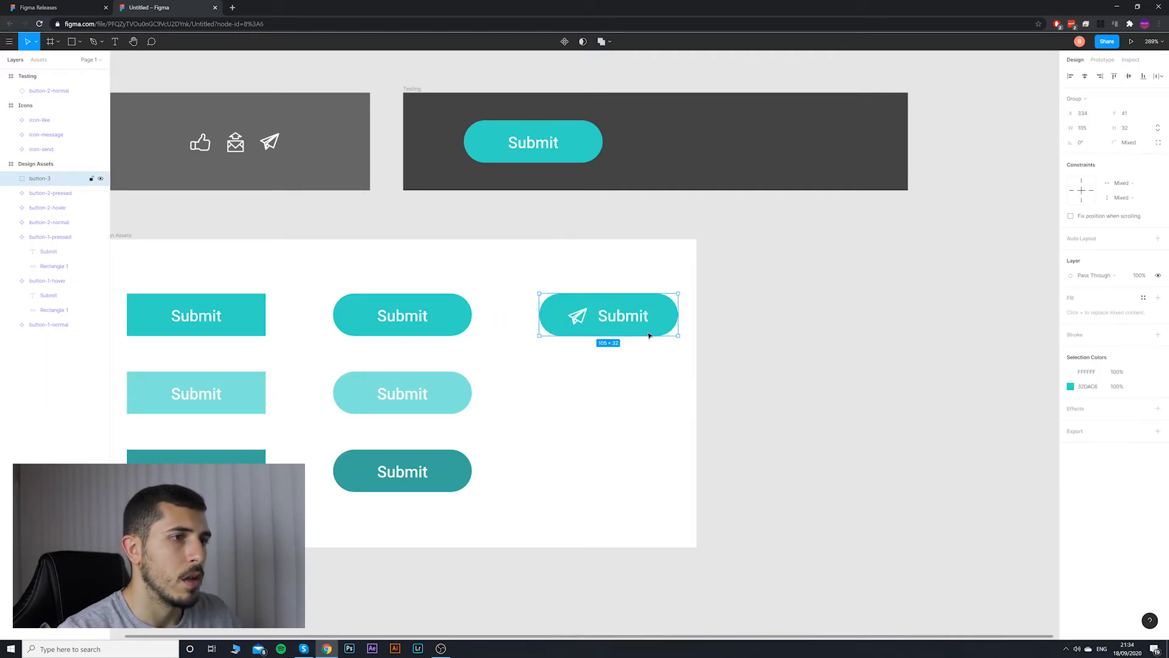
key(ctrl+v)
drag(648, 335, 660, 470)
key(ctrl+v)
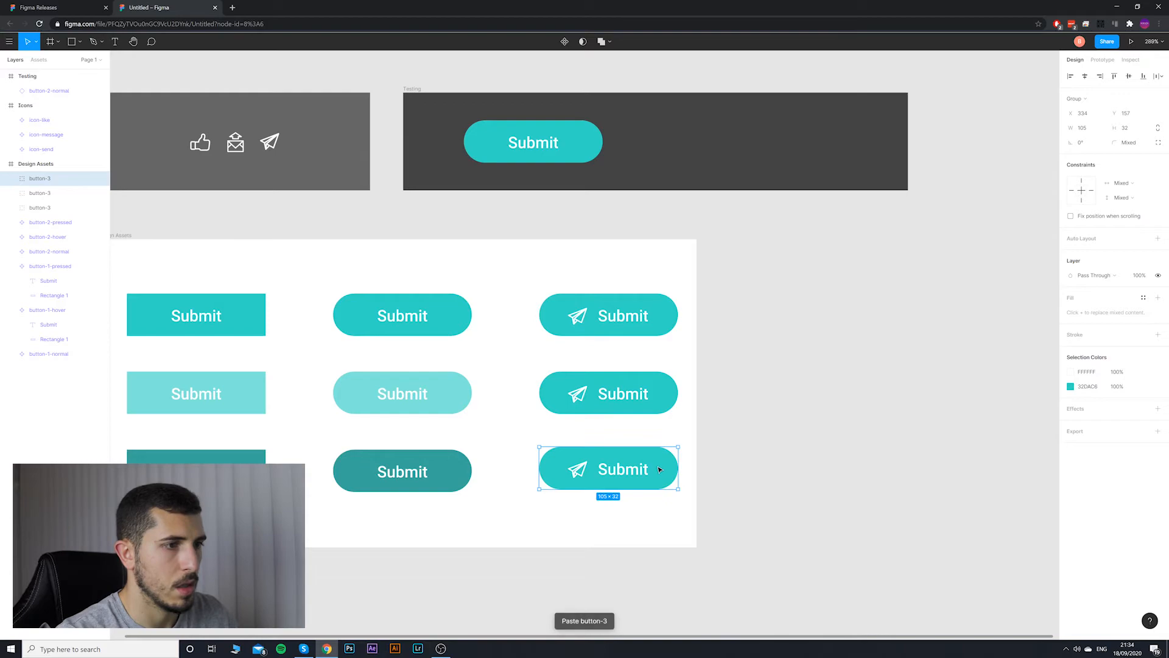
Step: Recolour the middle button-3 copy's teal fill with the light teal sampled from the button-2-hover pill
click(678, 392)
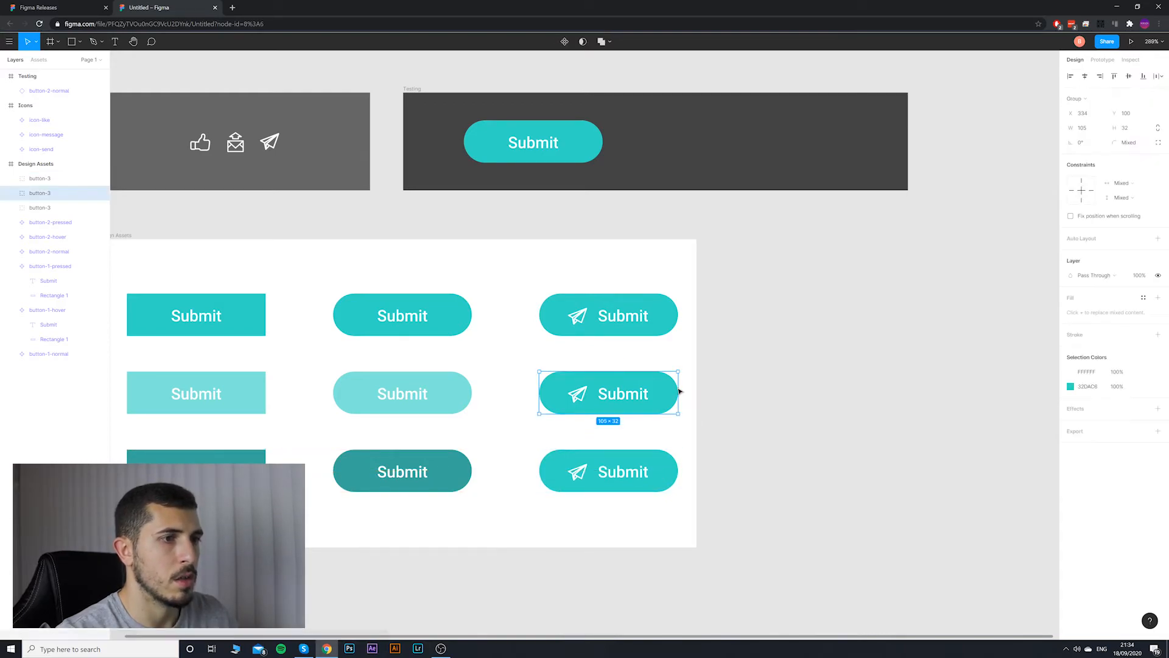
click(1070, 388)
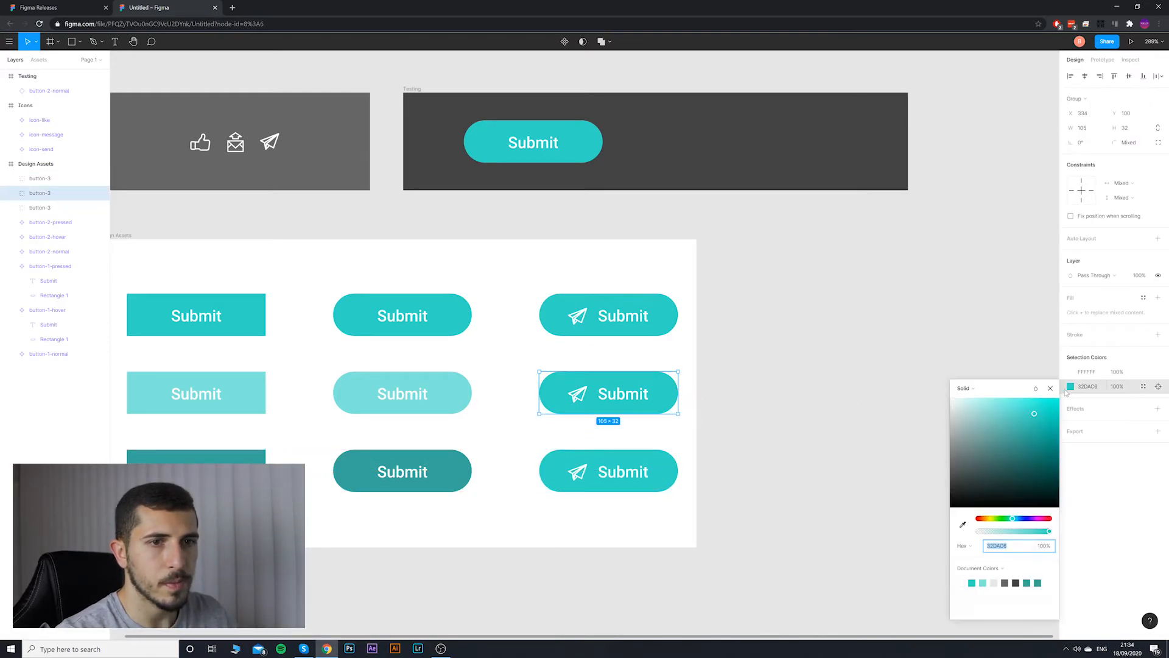
click(963, 526)
click(429, 378)
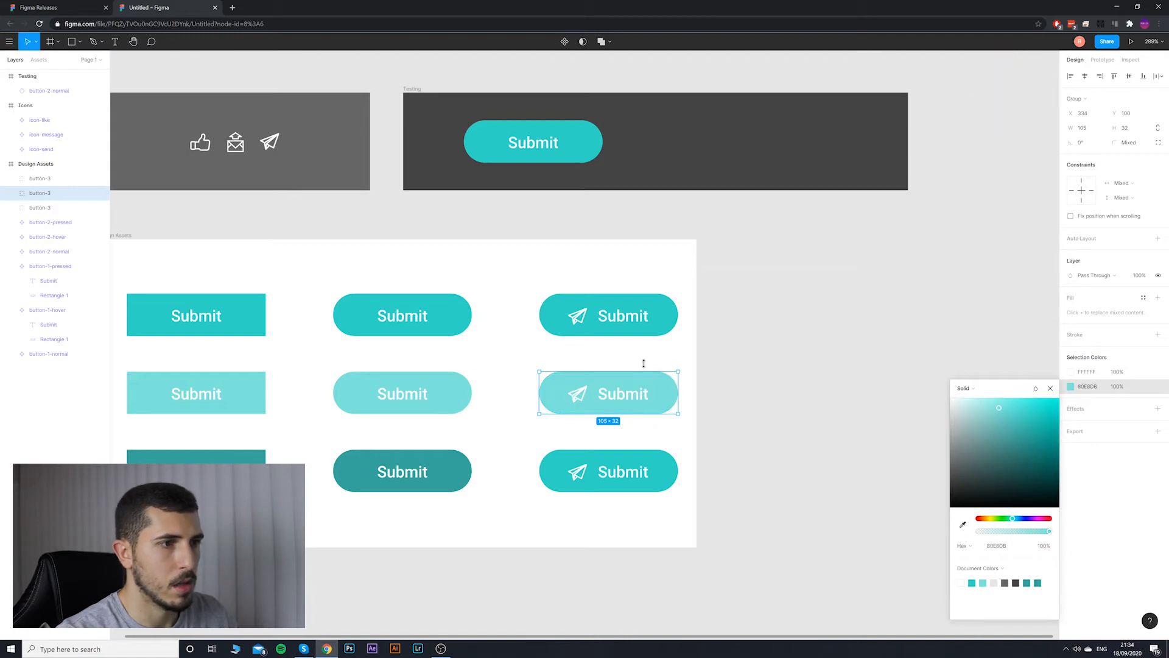
click(687, 364)
Step: Recolour the pill rectangle of the lowest button-3 copy with the dark teal sampled from button-2-pressed
click(672, 466)
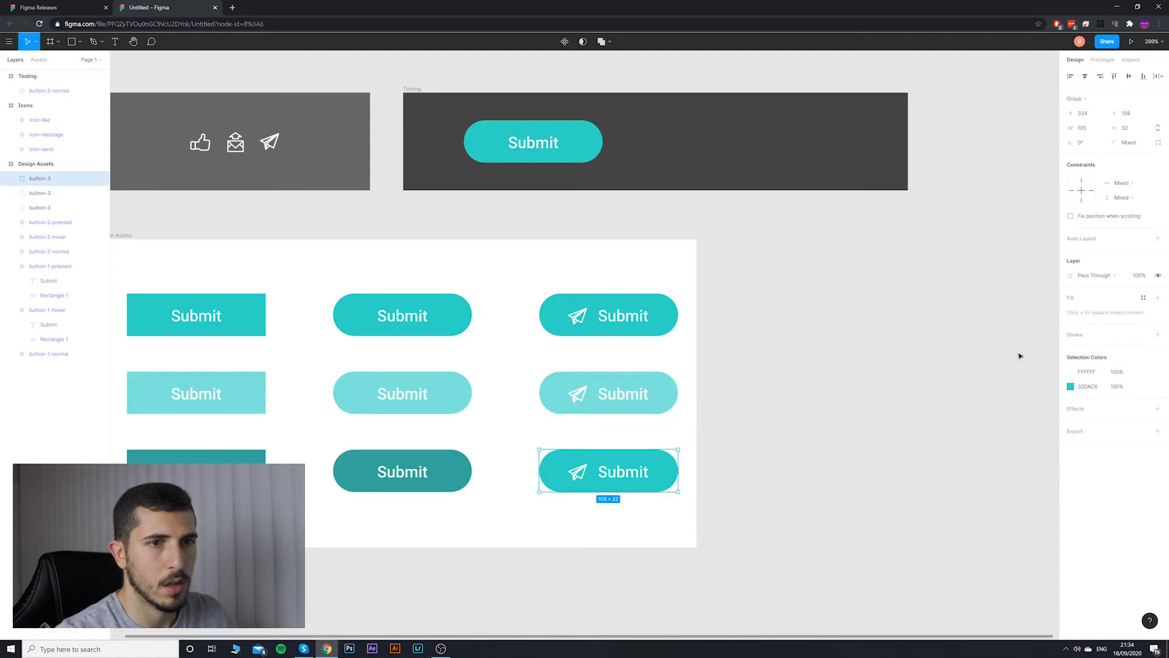
double_click(665, 471)
click(1070, 261)
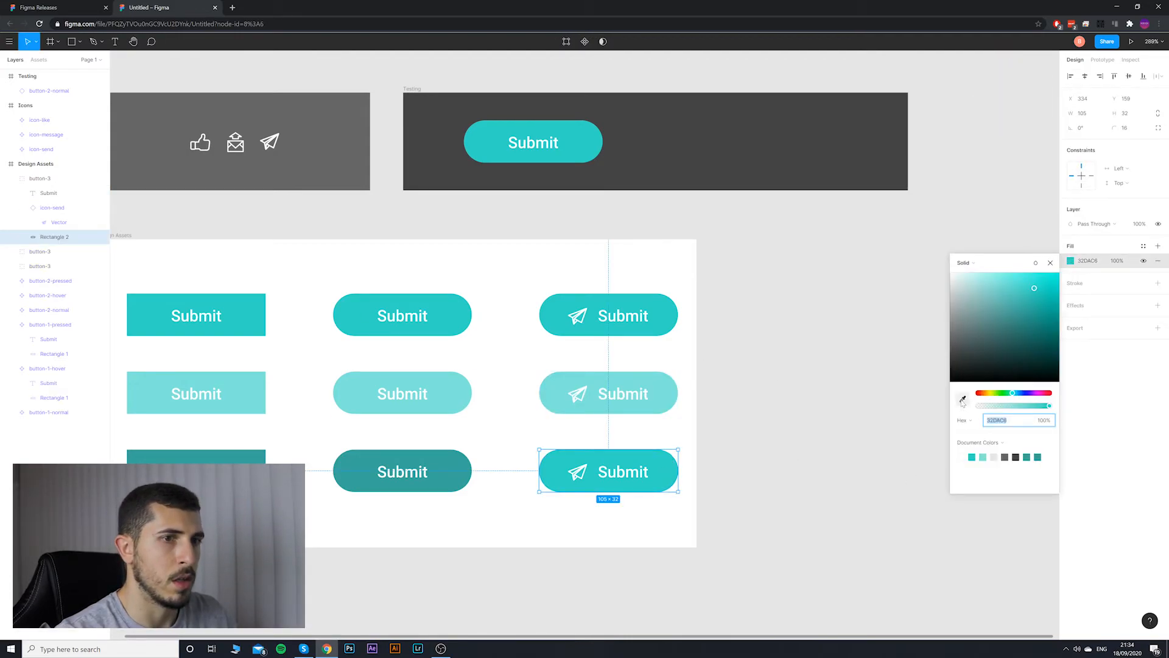
click(962, 402)
click(472, 469)
click(695, 413)
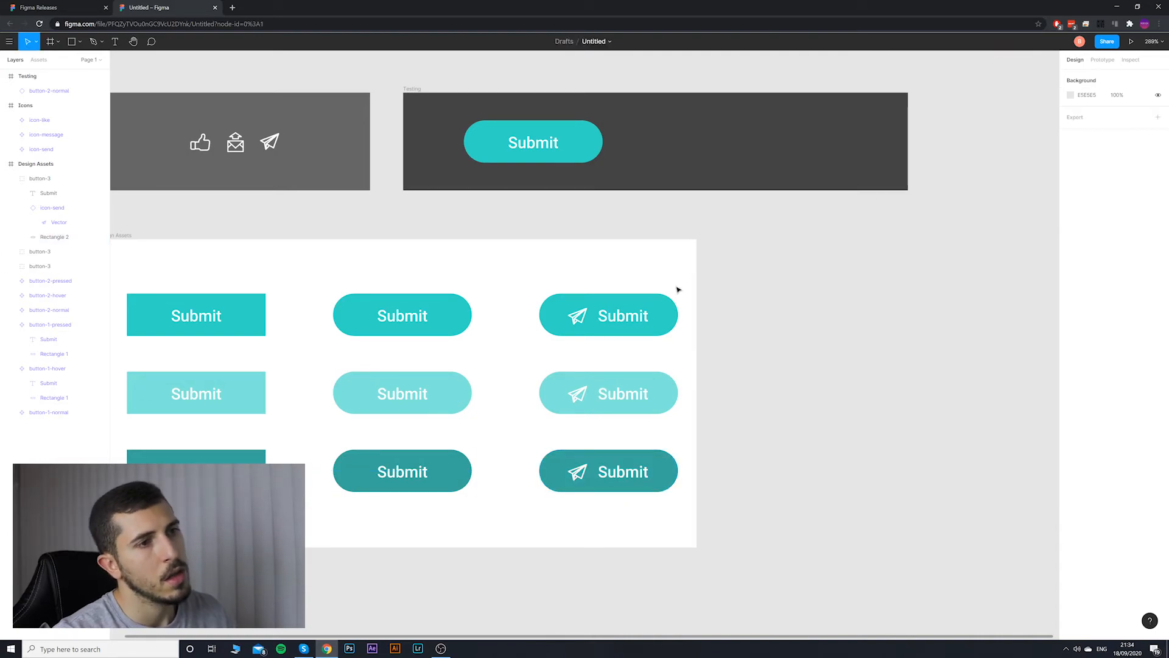
Step: Create a separate component from each of the three button-3 groups
click(664, 308)
right_click(645, 311)
click(688, 469)
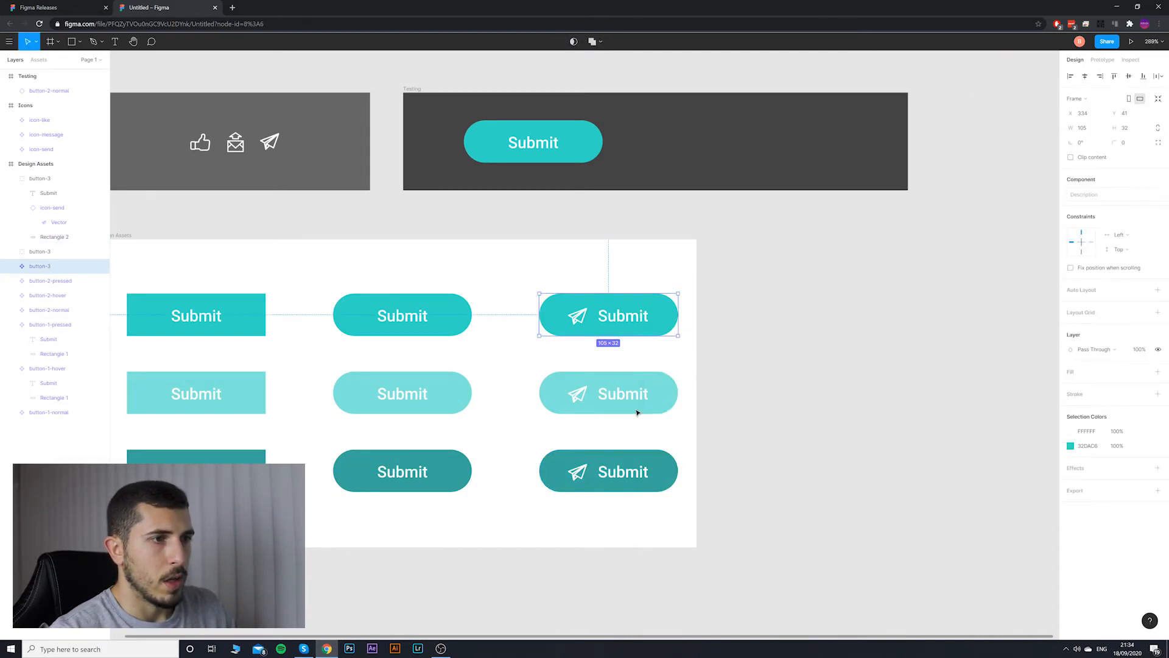
right_click(637, 413)
click(640, 491)
right_click(636, 488)
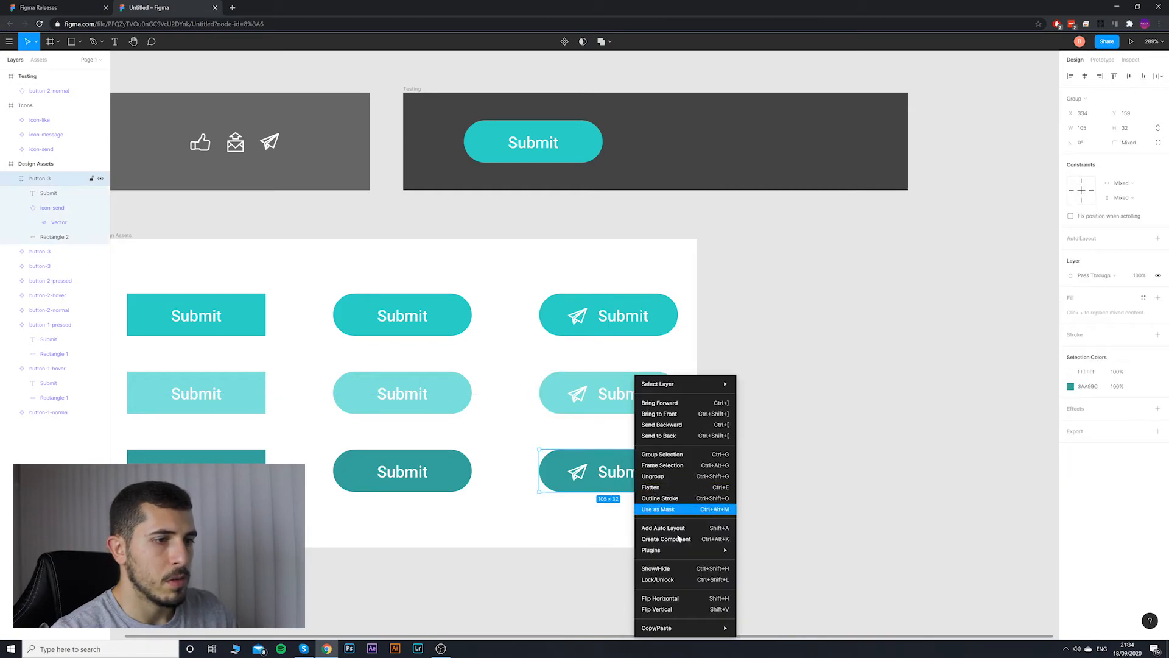
click(678, 538)
Step: Rename the topmost send-icon button component as button-3-normal
click(634, 326)
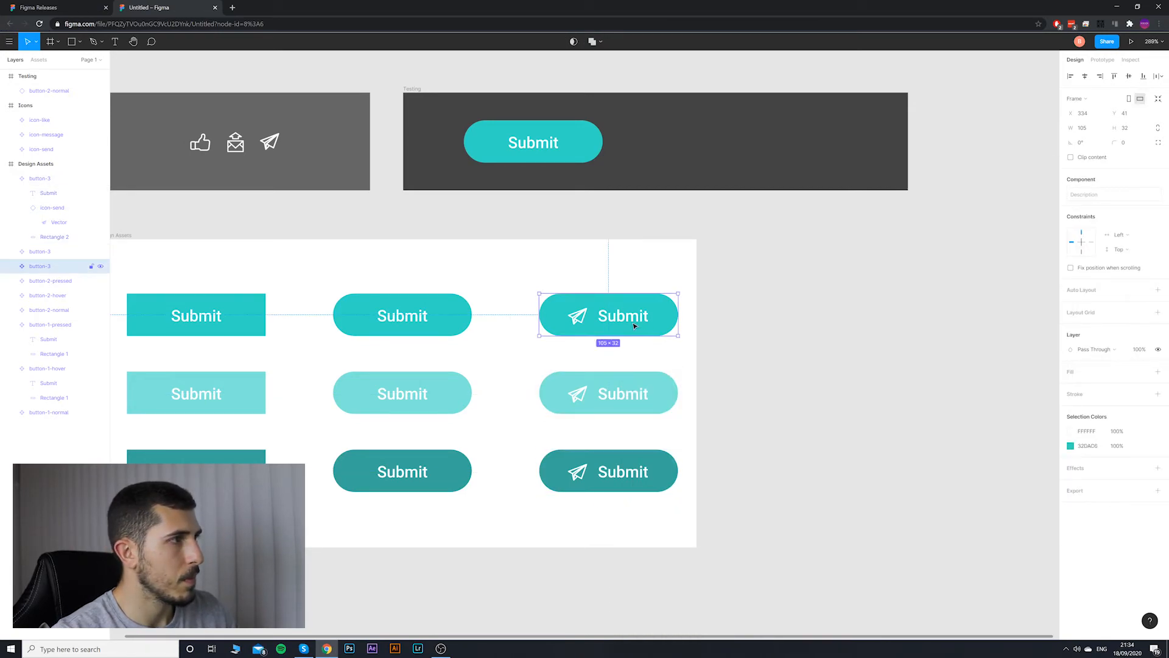
double_click(41, 268)
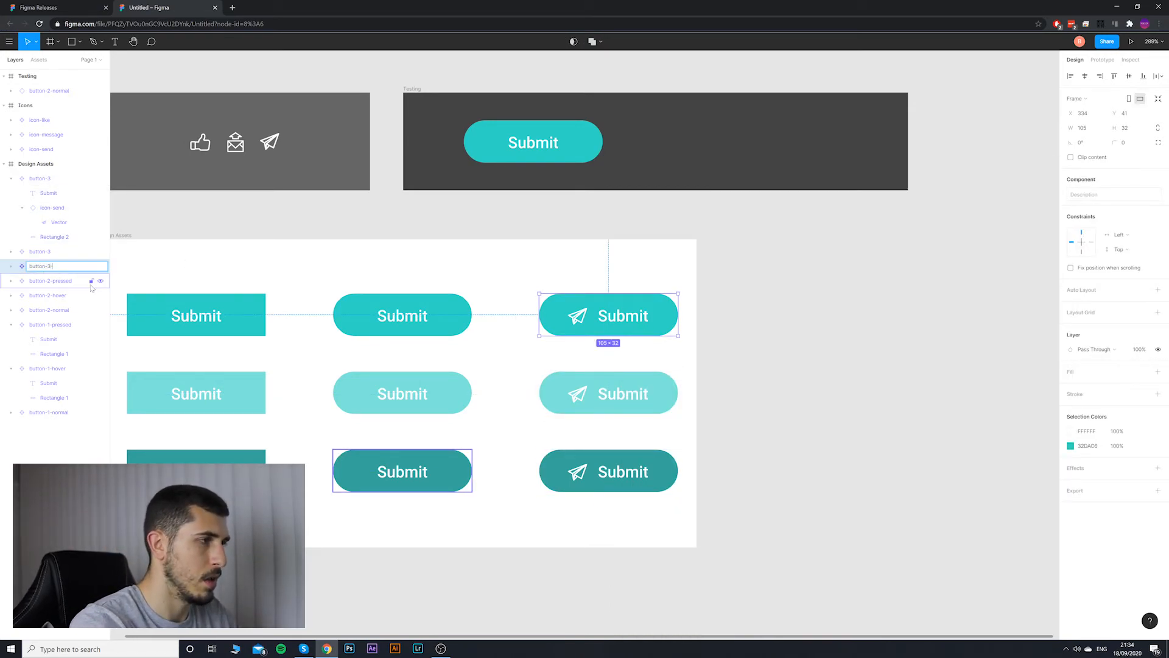
text(button-3-normal)
key(Return)
Step: Rename the light teal send-icon button component as button-3-hover
click(63, 249)
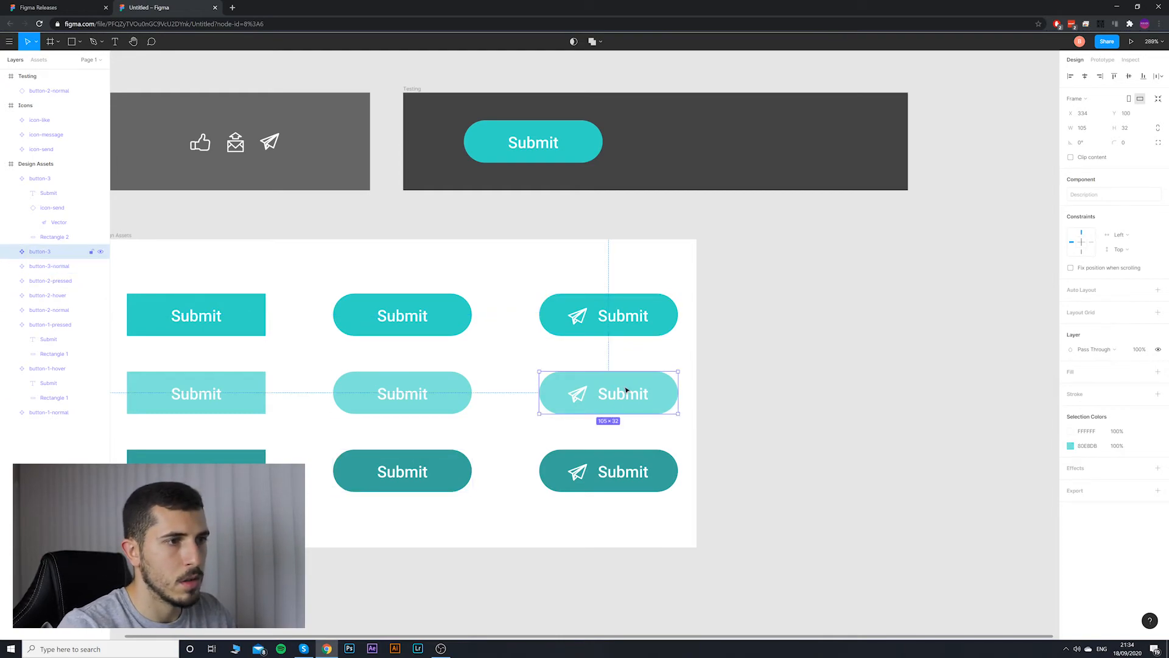
double_click(53, 254)
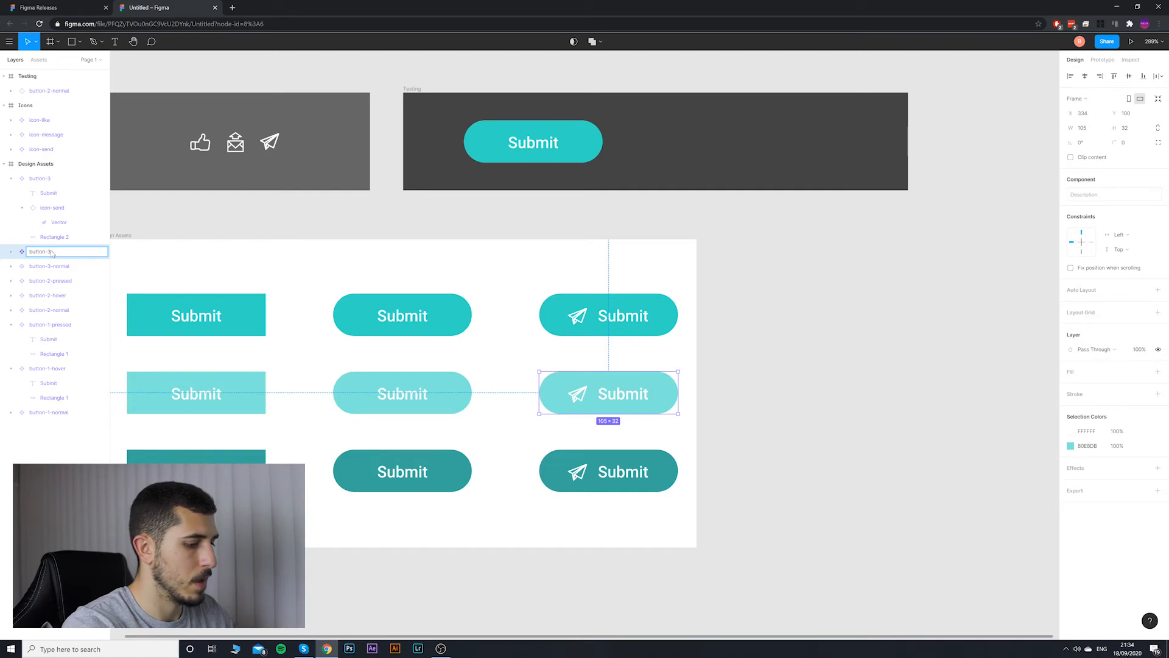
text(button-3-hover)
key(Return)
Step: Rename the dark teal send-icon button component as button-3-pressed
click(11, 178)
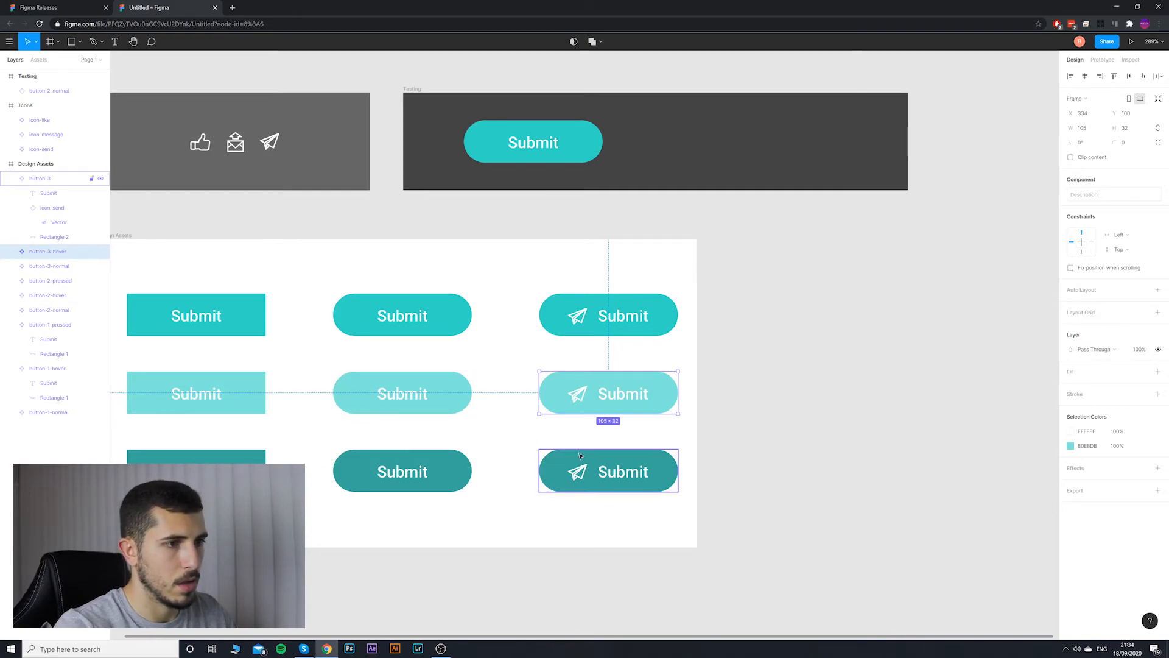
double_click(41, 179)
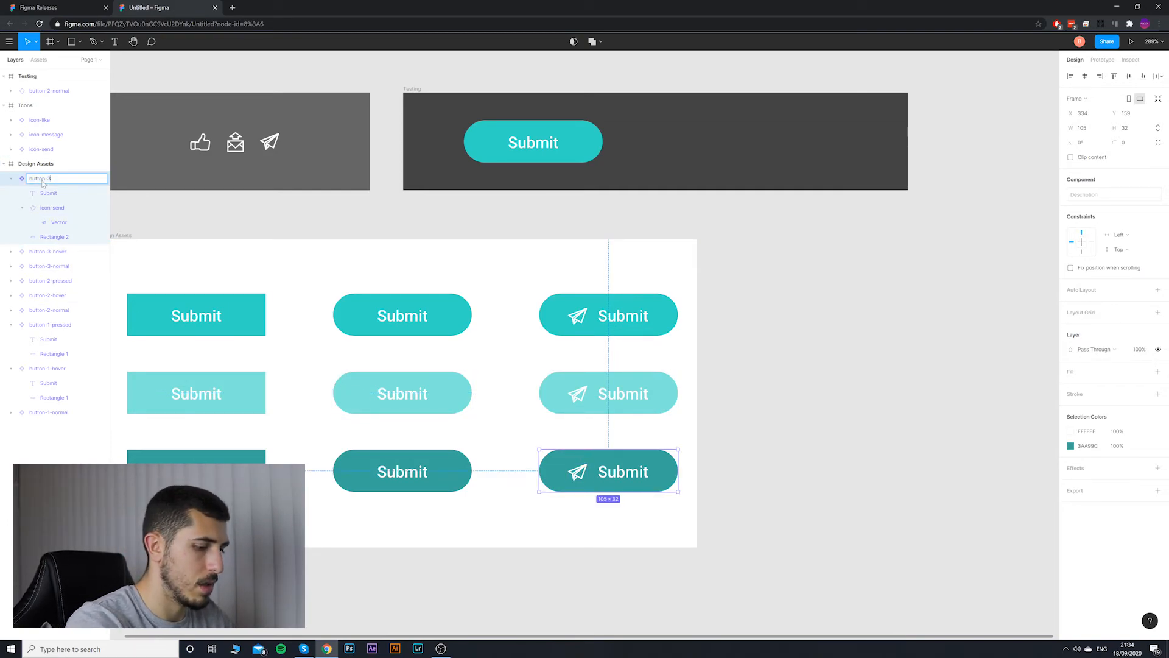
key(Return)
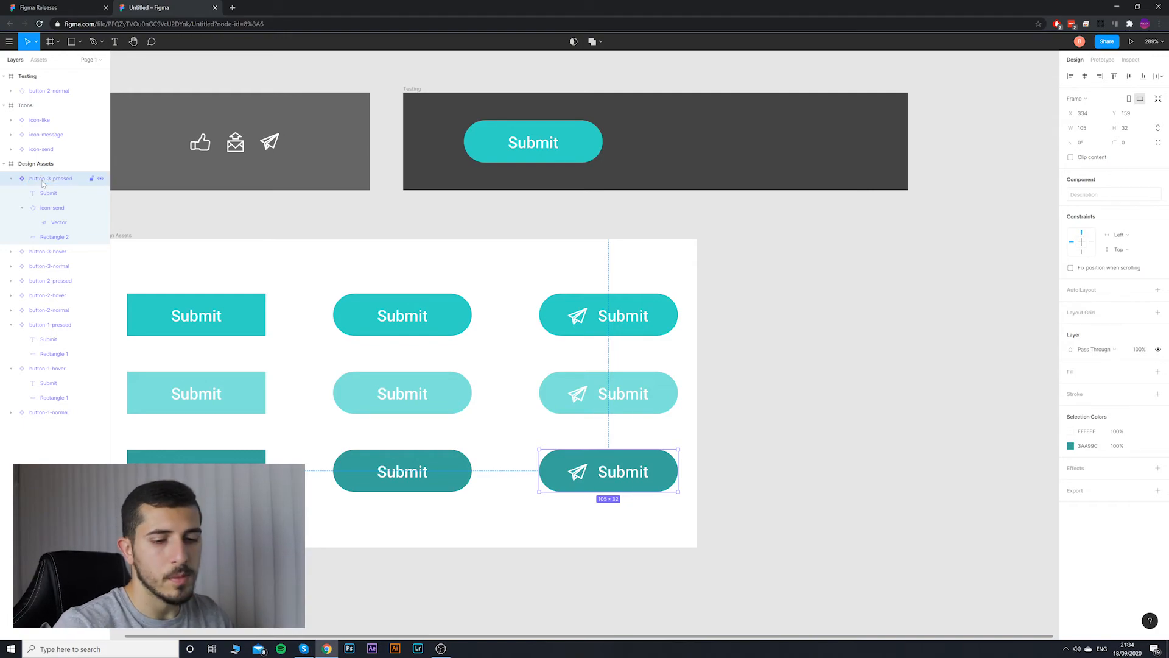
Step: Place an instance of button-3-normal in the Testing frame, to the right of the existing button-2-normal instance
click(645, 331)
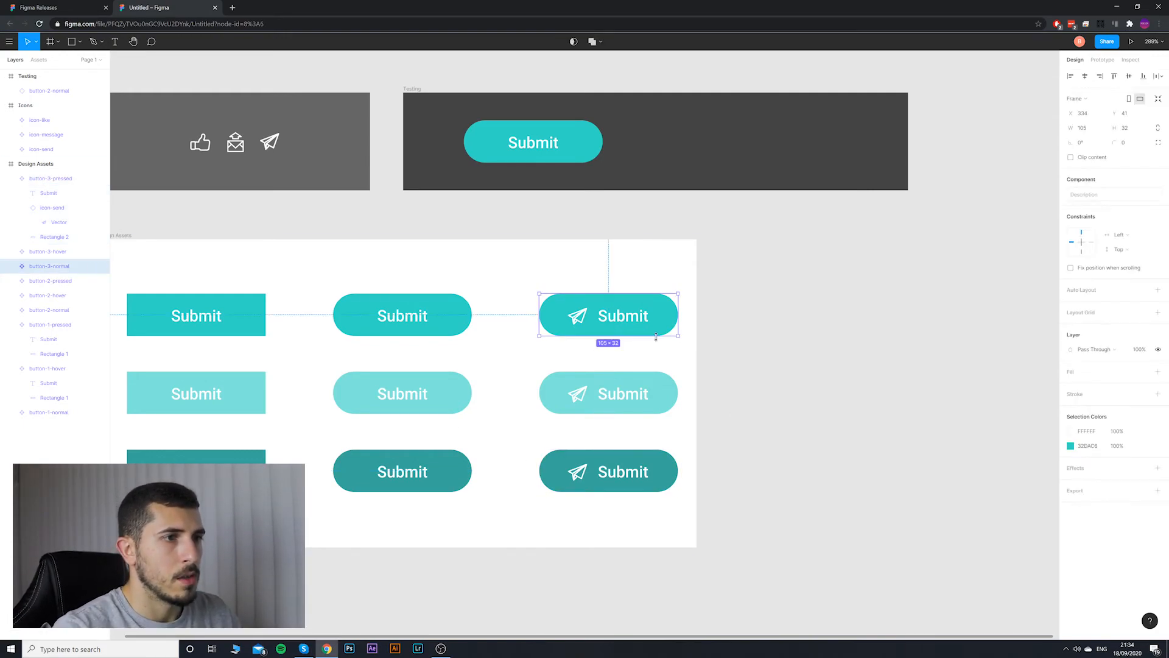
key(ctrl+v)
drag(651, 328, 766, 152)
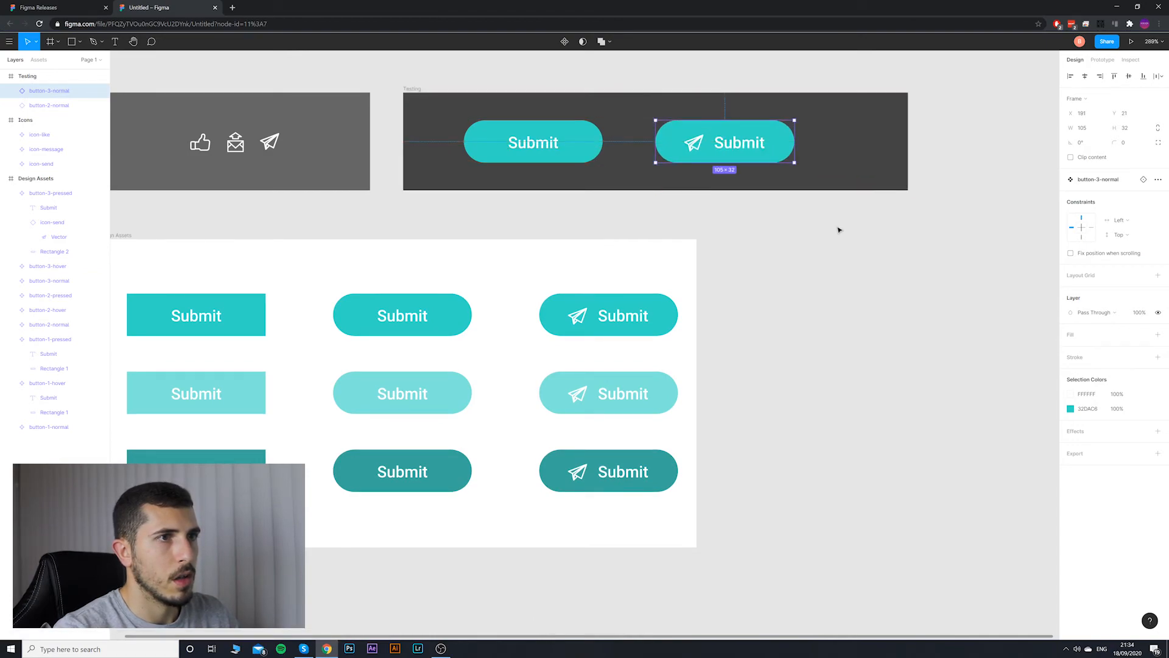
click(839, 230)
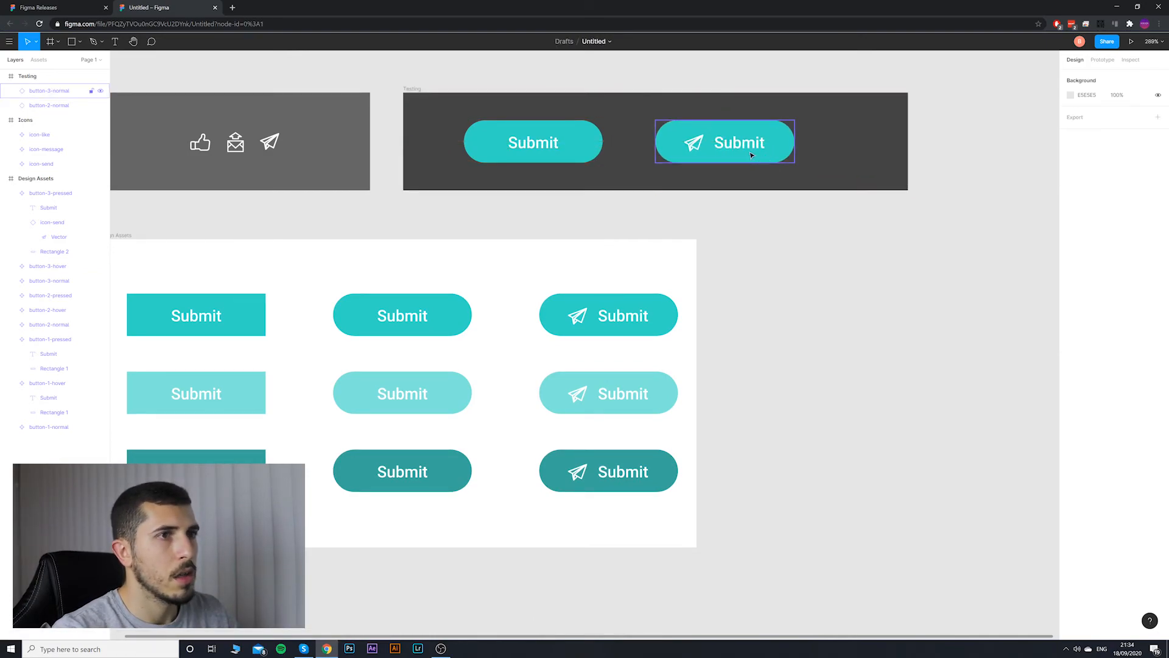
Step: Swap the button-3-normal instance in the Testing frame for button-3-pressed
click(735, 151)
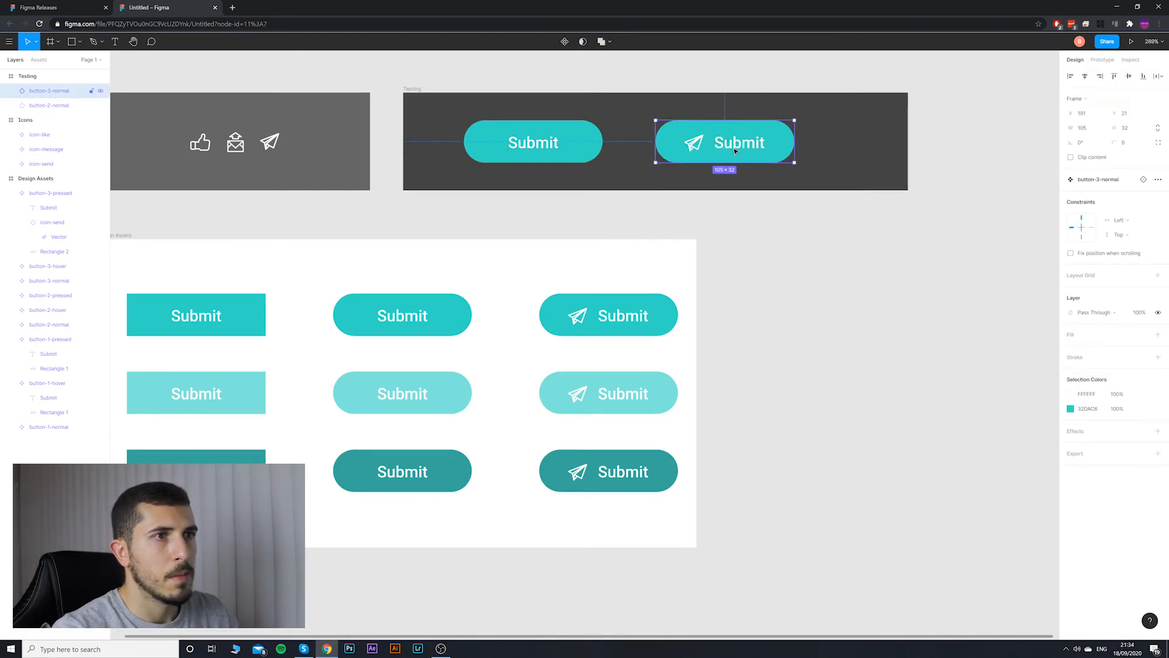
click(1114, 181)
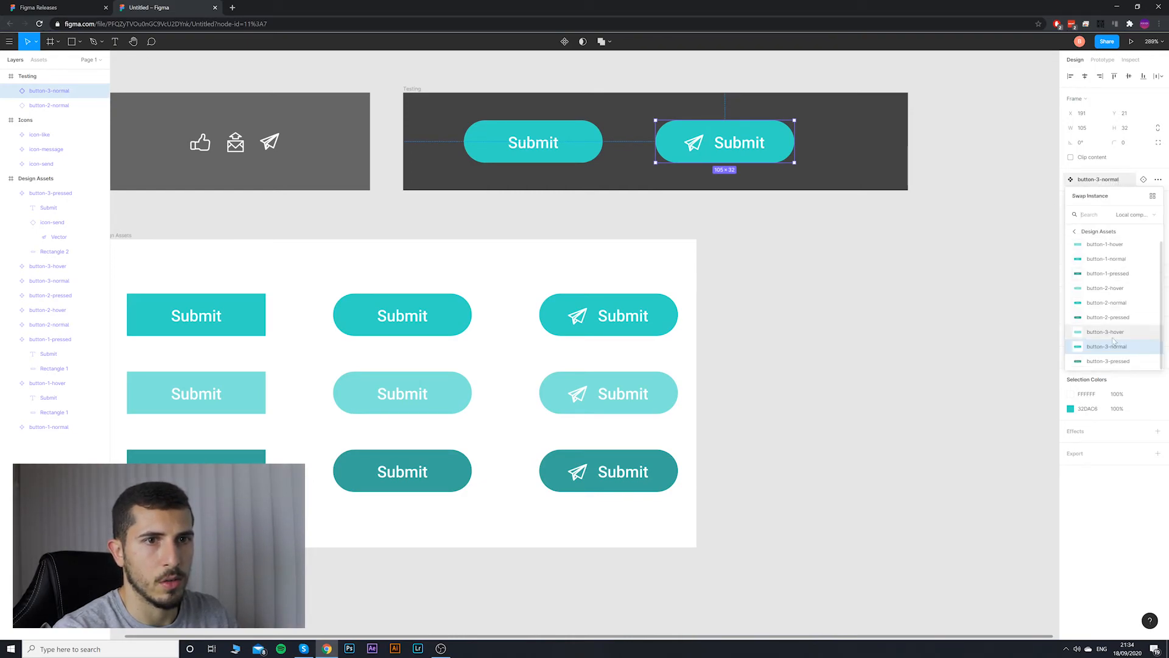
click(1108, 362)
Step: Swap the Testing frame's send-icon button instance back to button-3-normal and reopen its instance swap list
click(1109, 181)
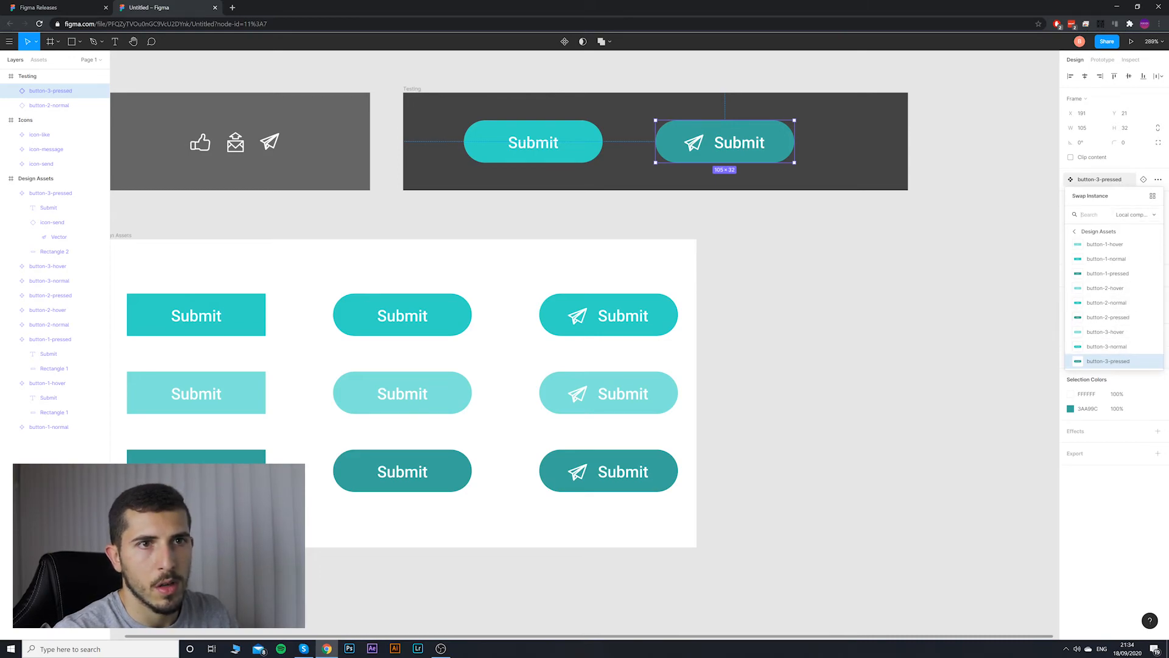
click(1107, 346)
click(1108, 181)
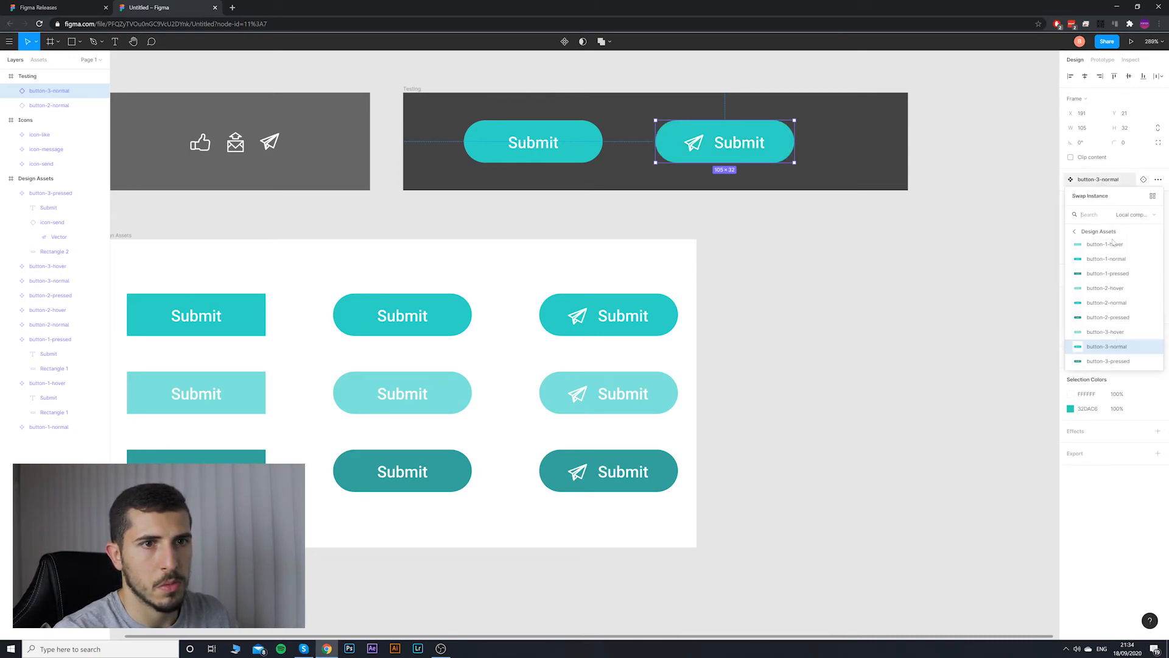
Step: Swap the Testing frame's send-icon button instance to button-3-hover and back to button-3-normal
click(1108, 332)
click(1105, 180)
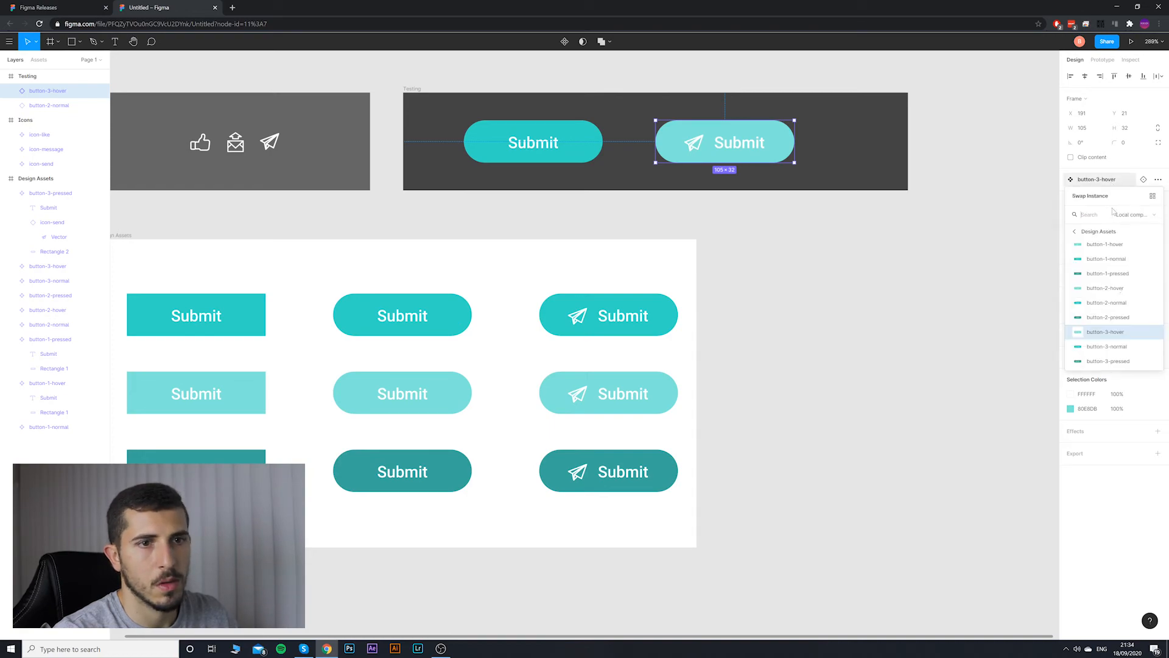
click(1109, 346)
Step: Swap the Testing frame's button-3-normal instance to button-1-pressed, and return it to button-3-normal
click(1109, 181)
click(1107, 273)
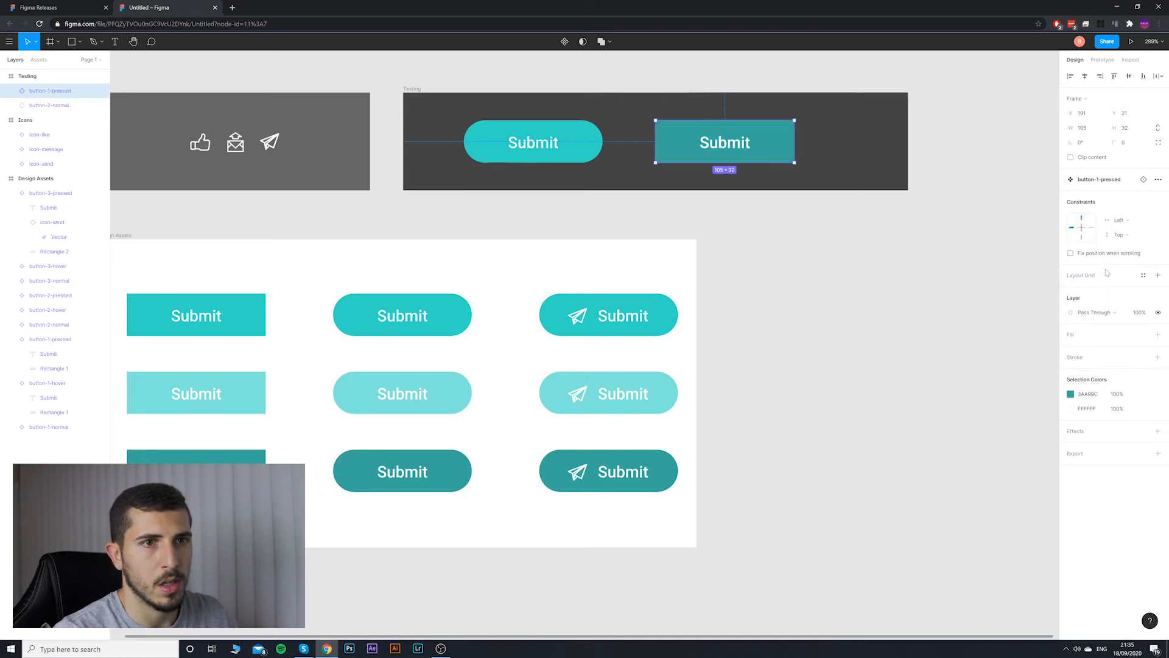
click(1100, 178)
click(1108, 347)
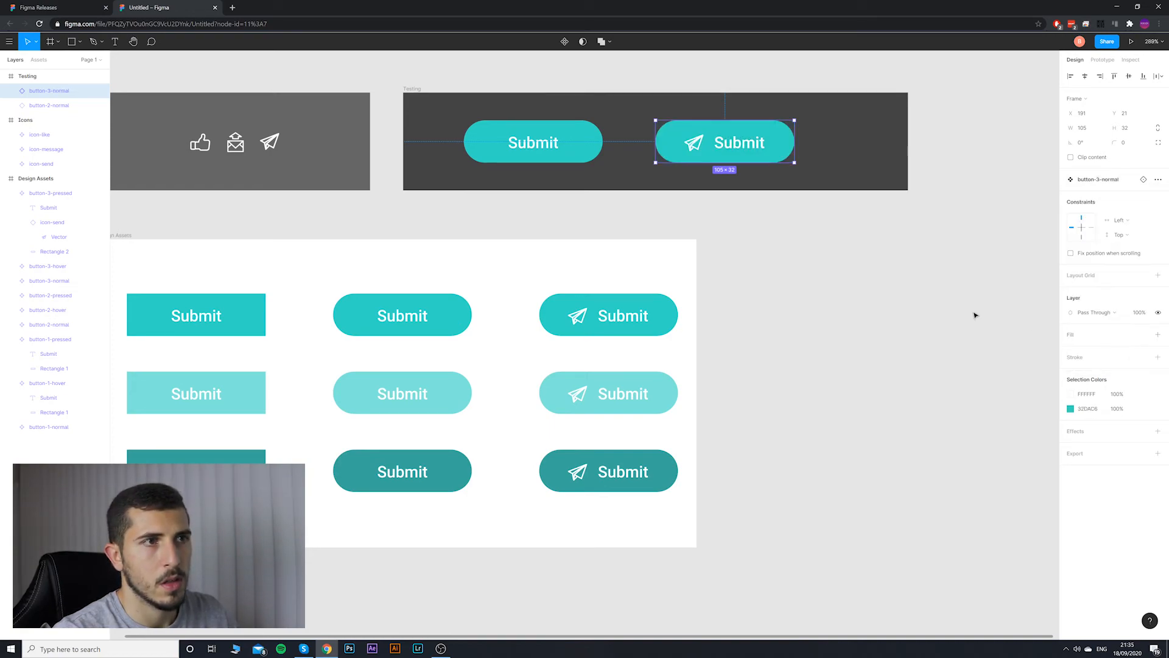
Step: Select the nested send icon inside the Testing frame's button-3-normal instance and swap it for icon-message
click(807, 204)
double_click(695, 142)
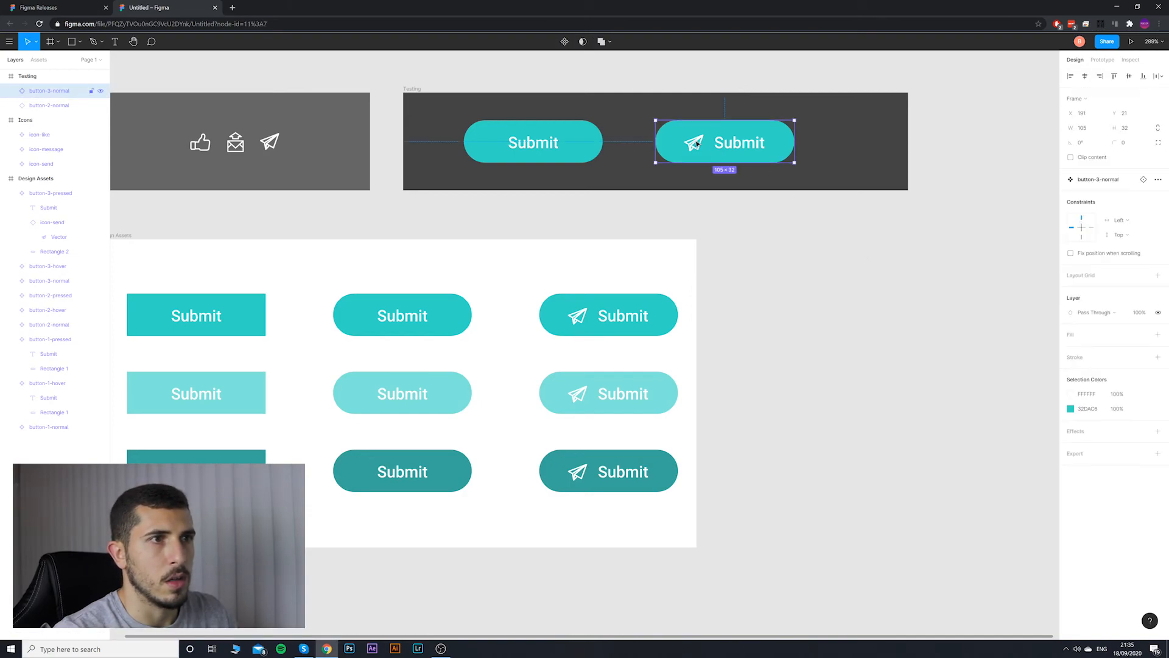
click(754, 193)
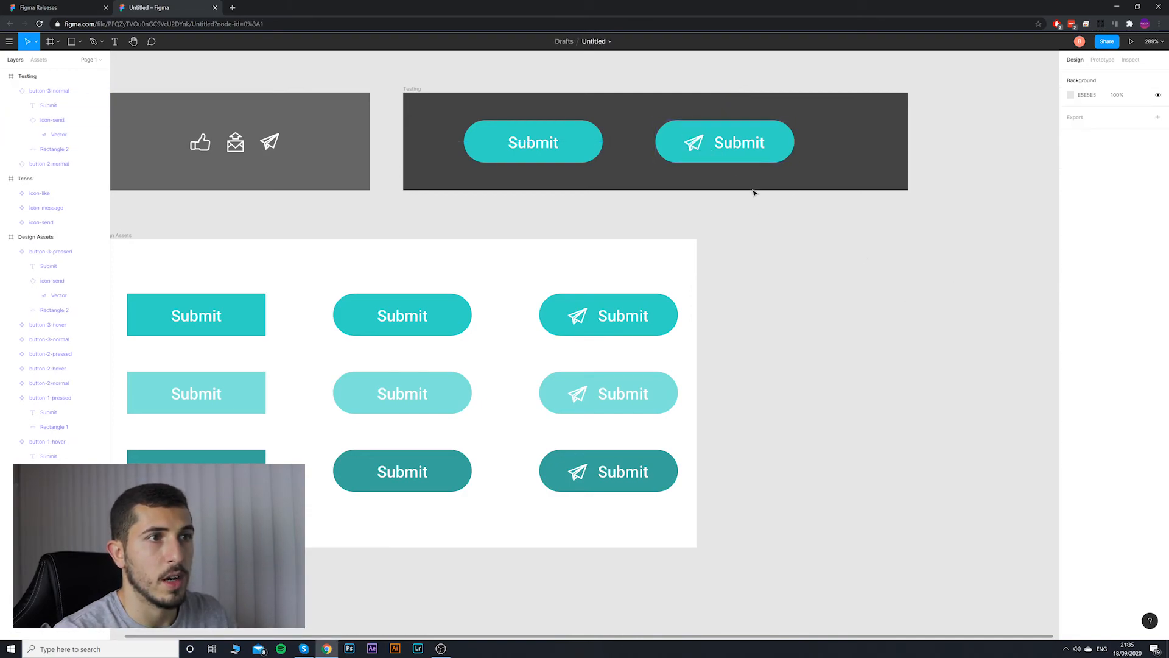
click(699, 141)
double_click(700, 141)
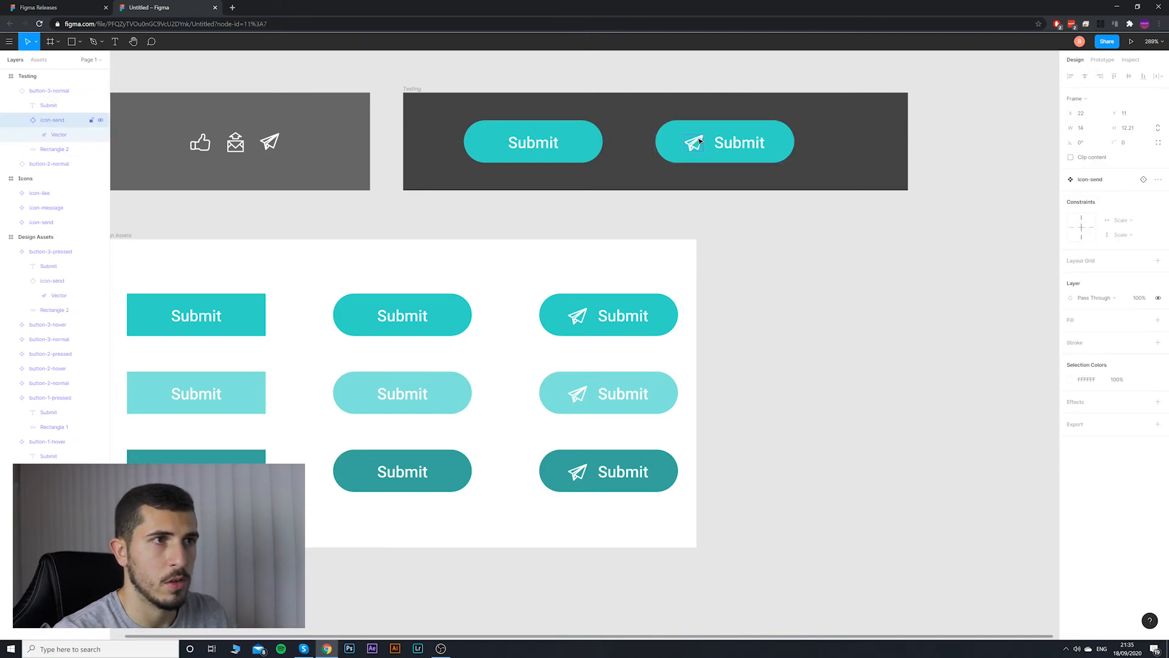
click(1072, 180)
click(1108, 262)
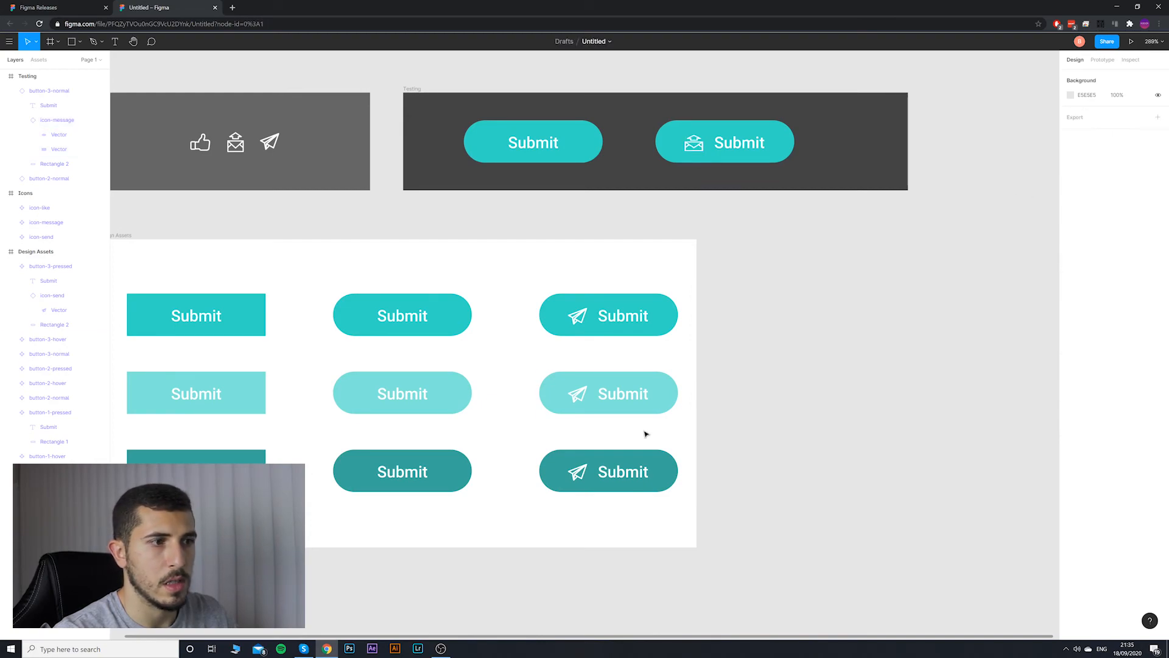
click(611, 316)
click(629, 487)
click(624, 315)
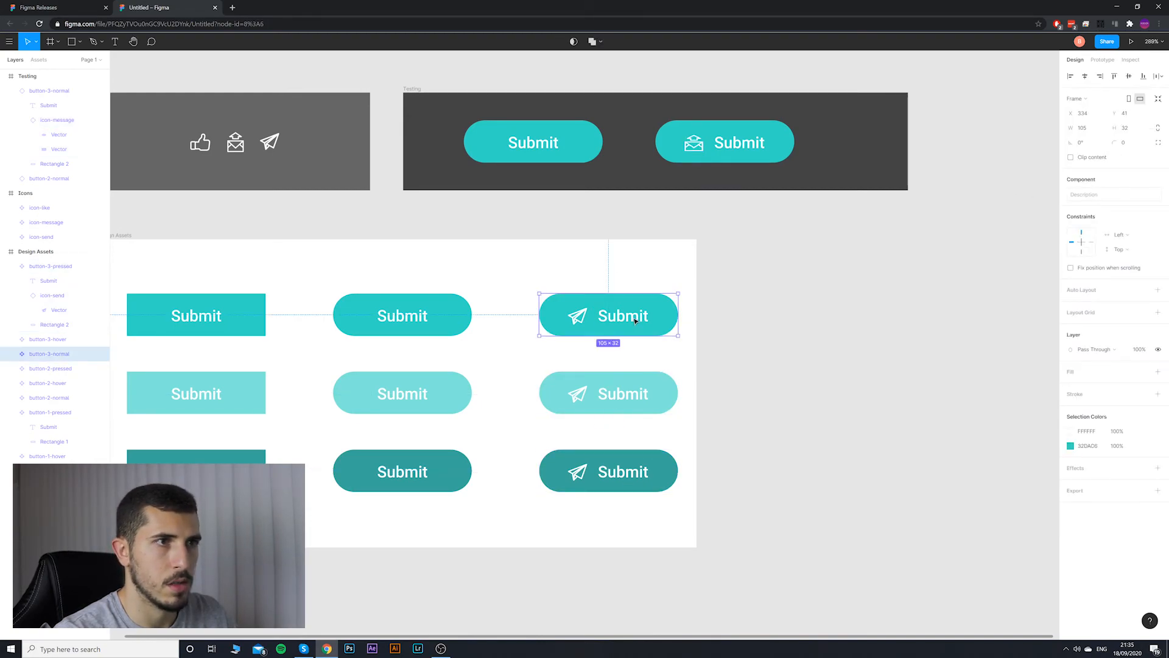
Step: Swap the nested message icon in the Testing frame's button-3-normal instance back to icon-send
click(699, 143)
double_click(698, 142)
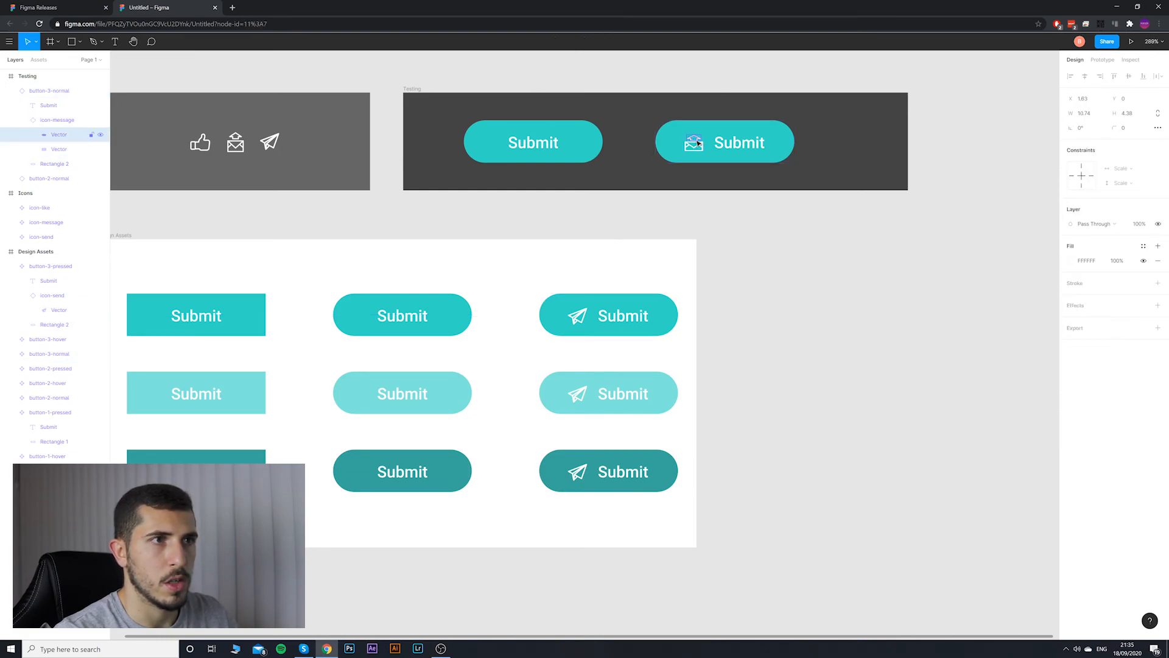
click(966, 286)
double_click(704, 146)
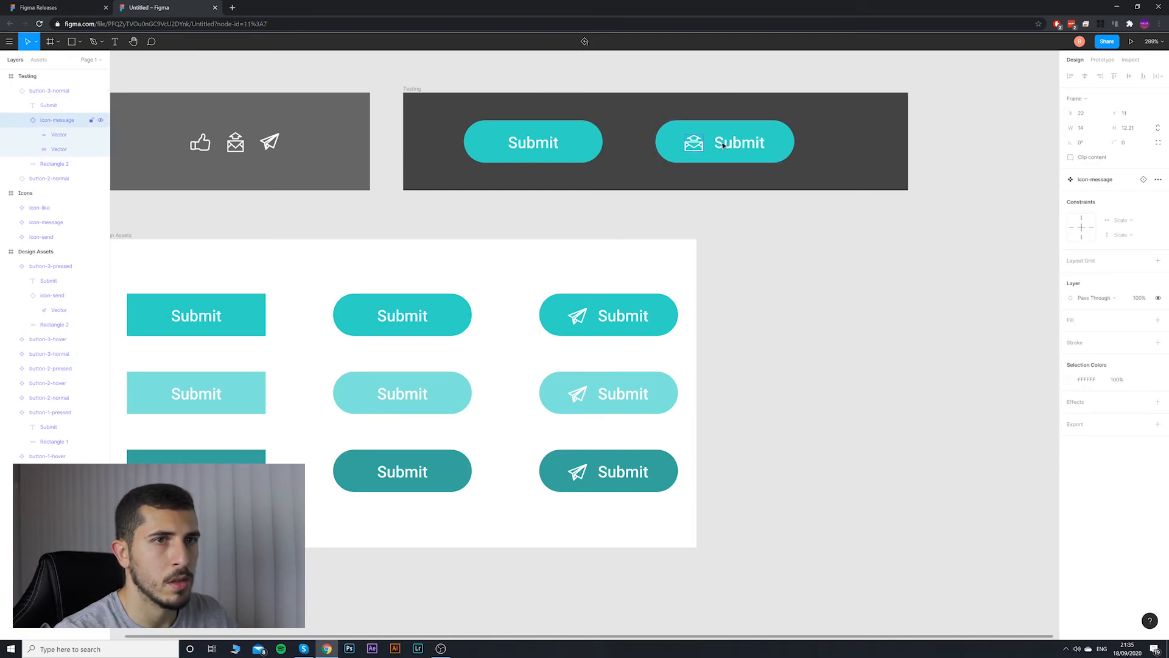
click(1095, 179)
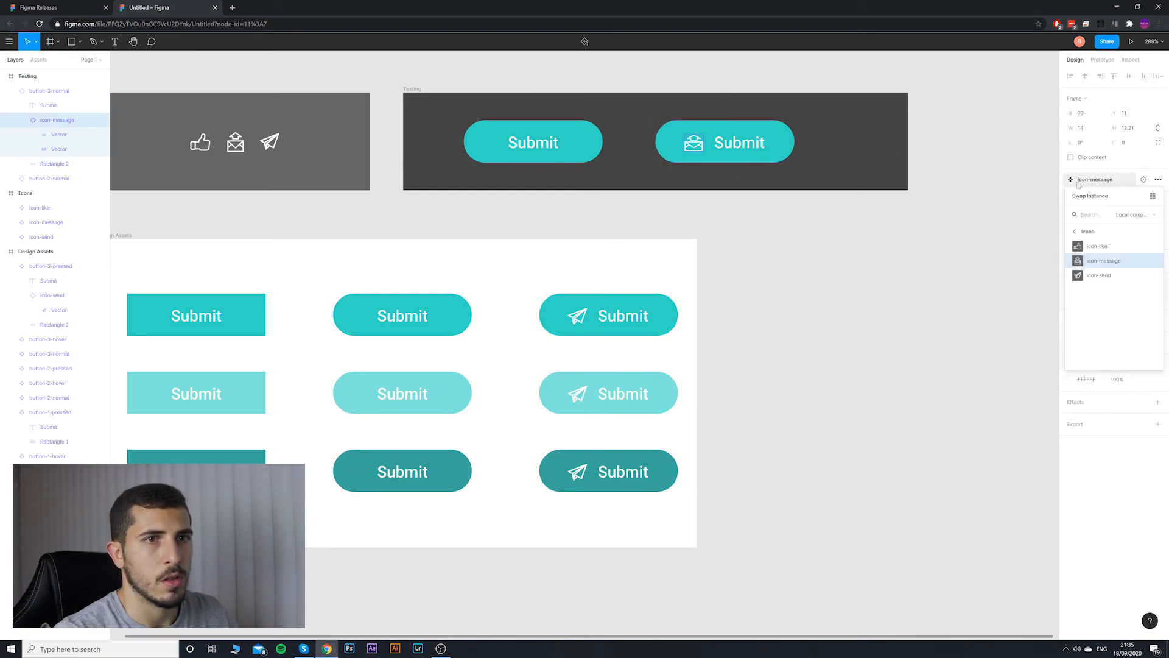
click(1100, 276)
click(936, 287)
Step: Swap the nested icon-send in the Testing frame's button-3-normal instance for icon-like
double_click(694, 144)
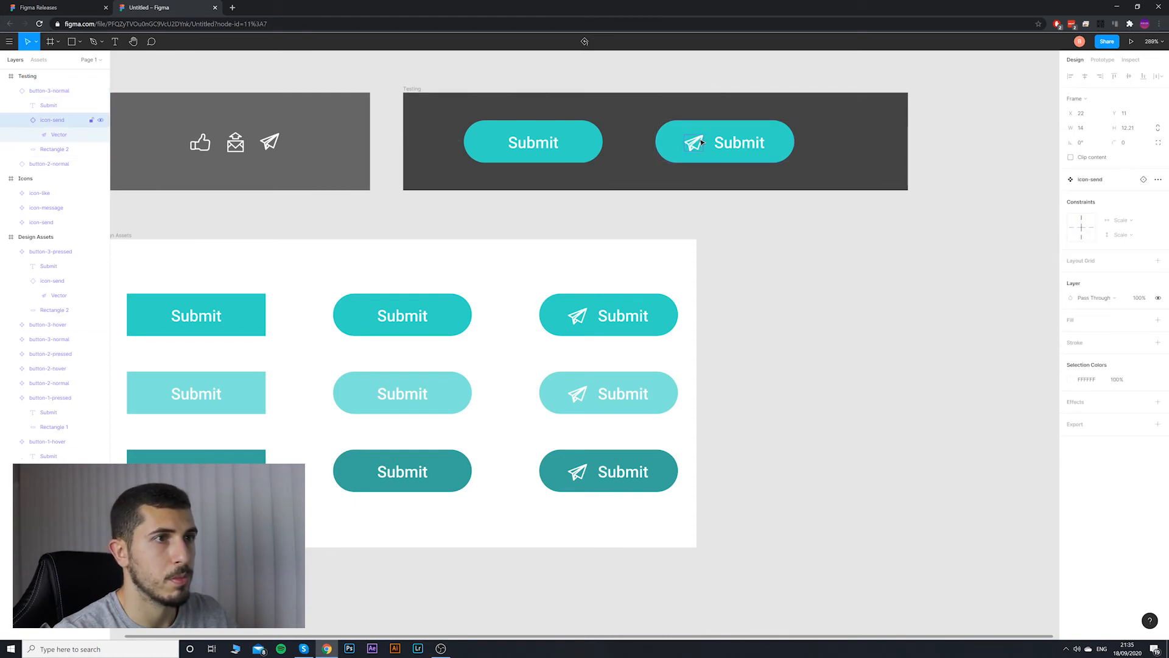
double_click(694, 144)
click(865, 299)
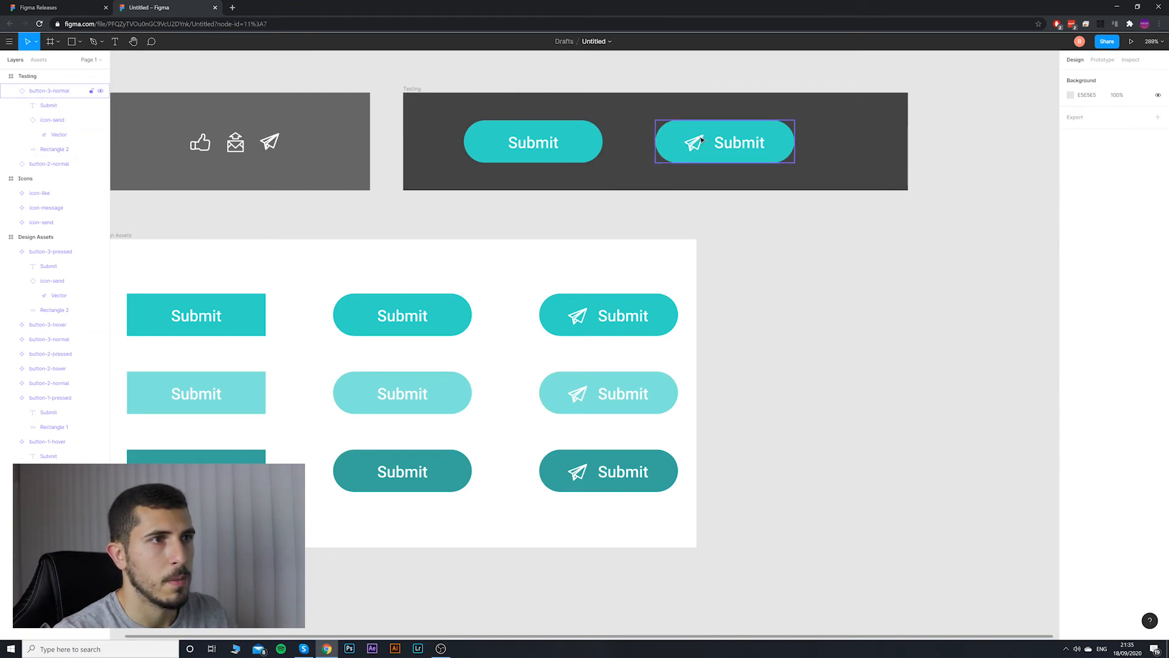
double_click(701, 141)
click(1090, 179)
click(1093, 243)
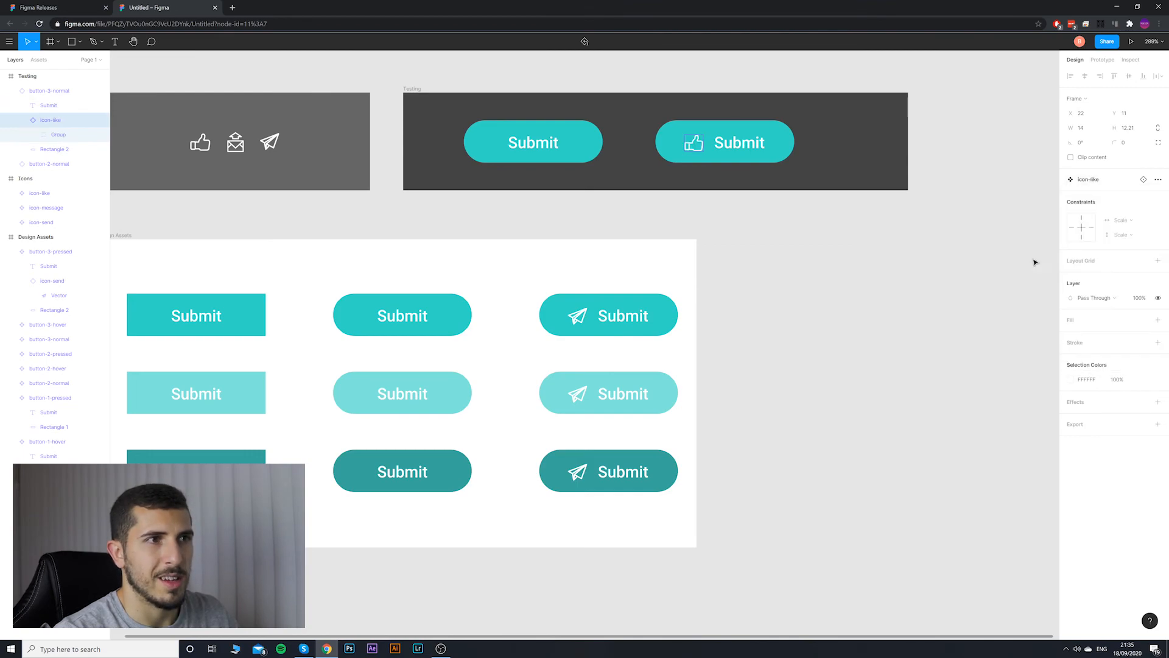
click(812, 209)
Step: Change the background rectangle's fill in the Testing frame's thumbs-up button instance to pink, about F16DBC
scroll(844, 236, down, 1)
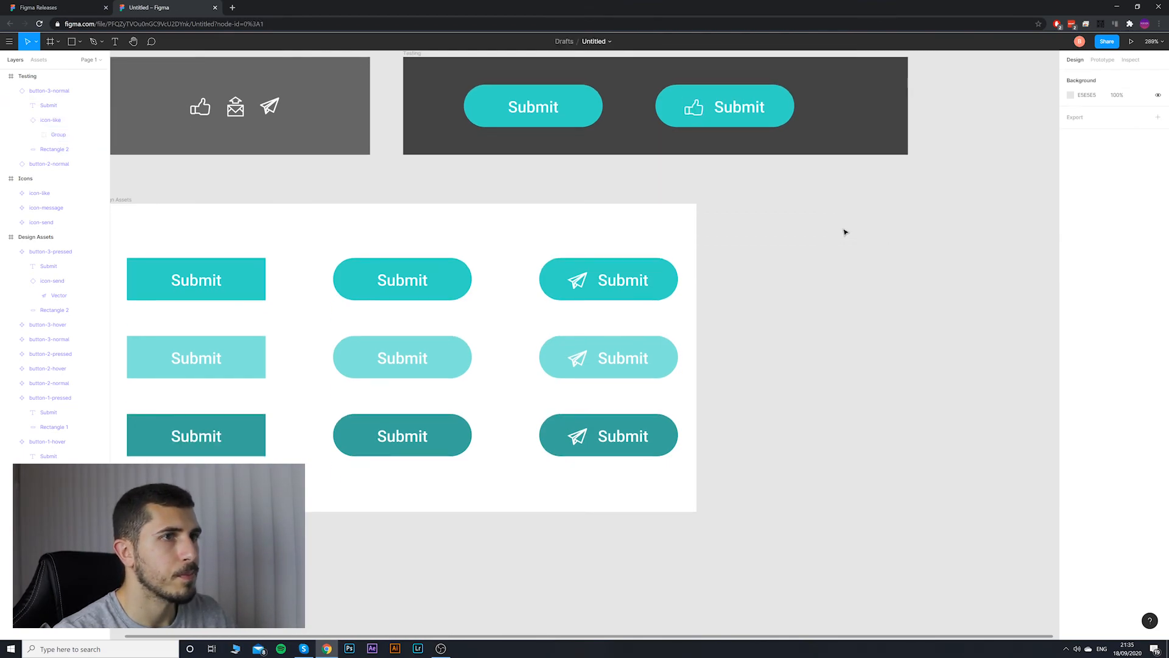
click(793, 111)
double_click(789, 110)
click(1071, 261)
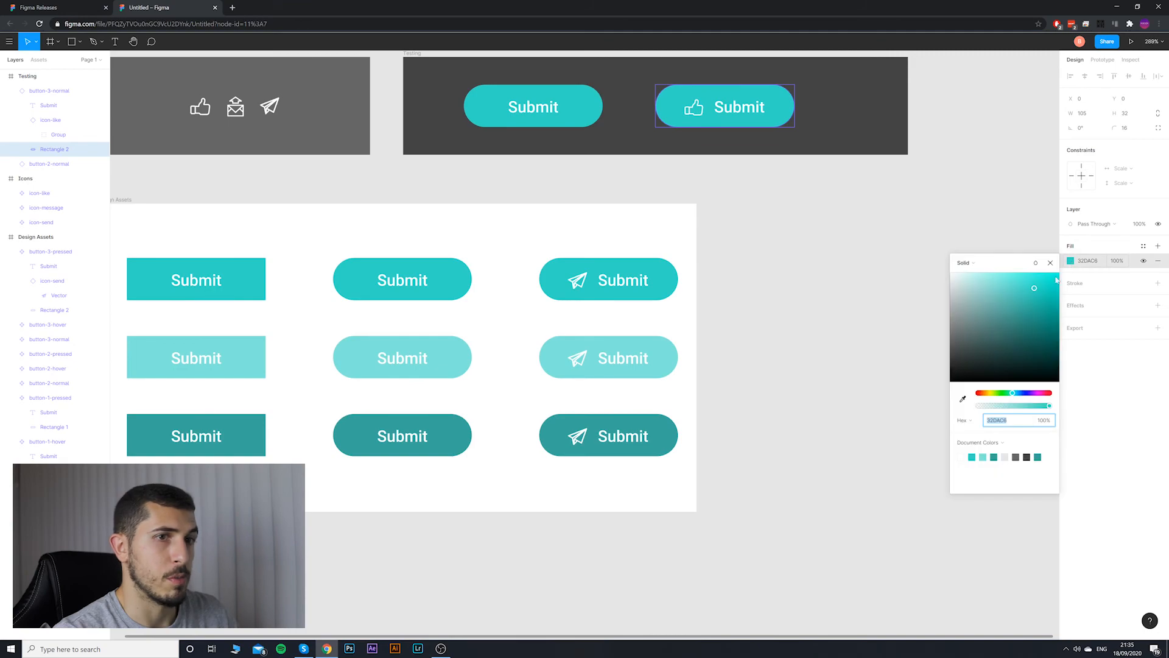
drag(1013, 329, 1049, 287)
drag(1014, 393, 1043, 393)
drag(1034, 335, 1013, 279)
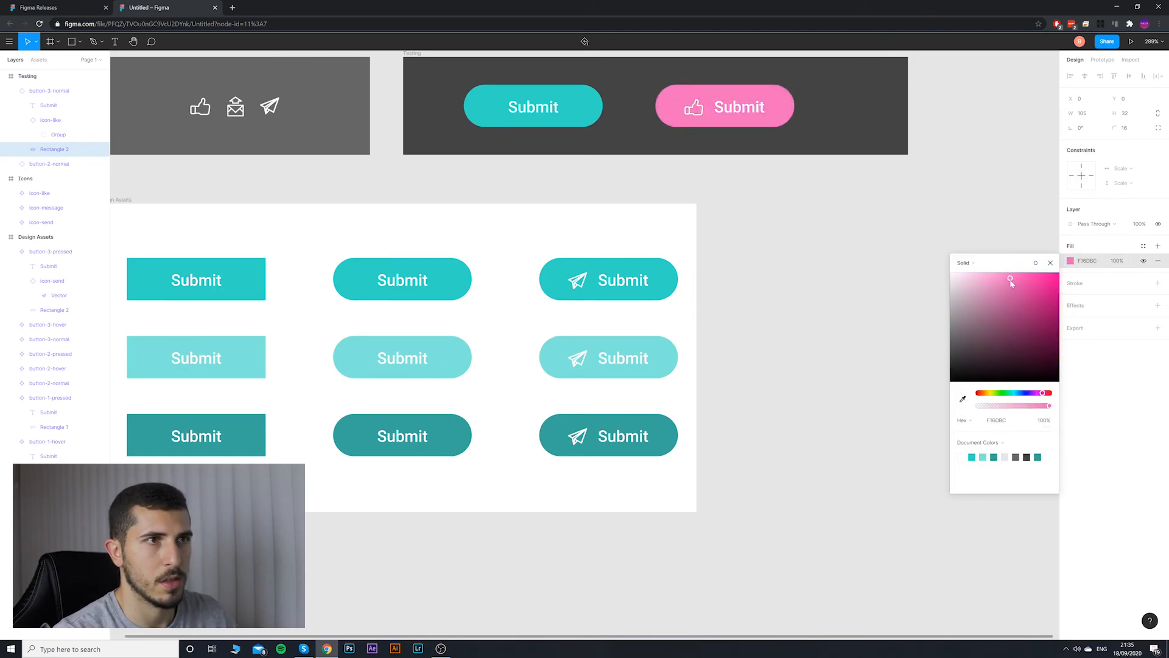
click(887, 317)
Step: Try moving the button-3-normal main component in the Design Assets frame, and undo the move
drag(646, 266, 737, 290)
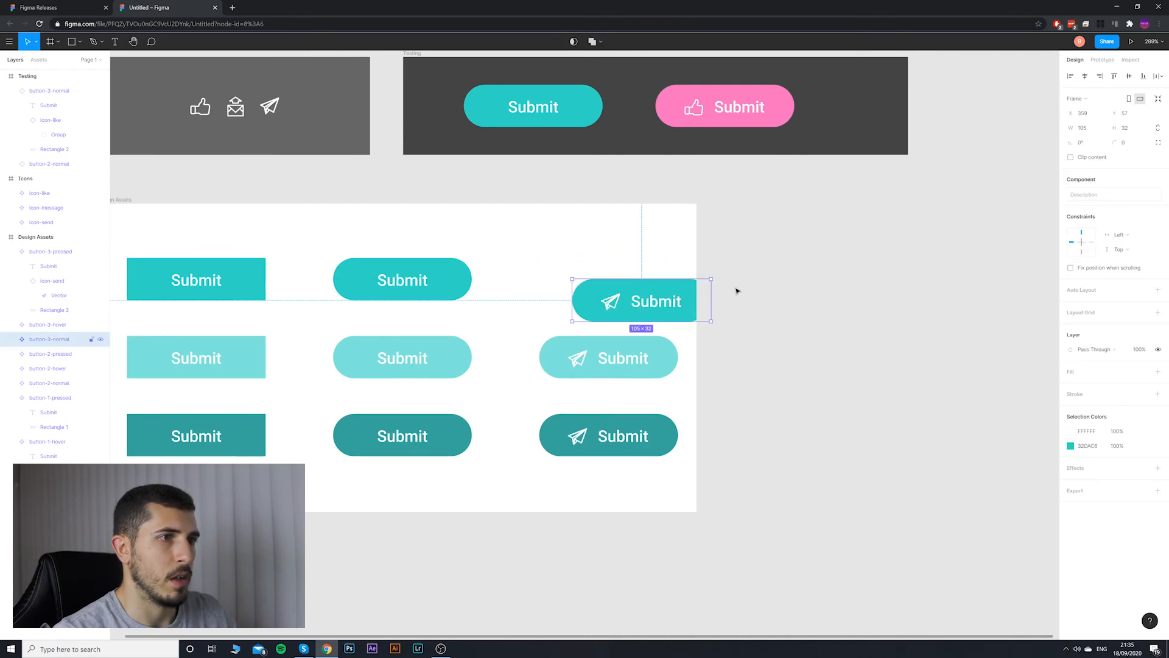
key(ctrl+z)
drag(762, 243, 814, 286)
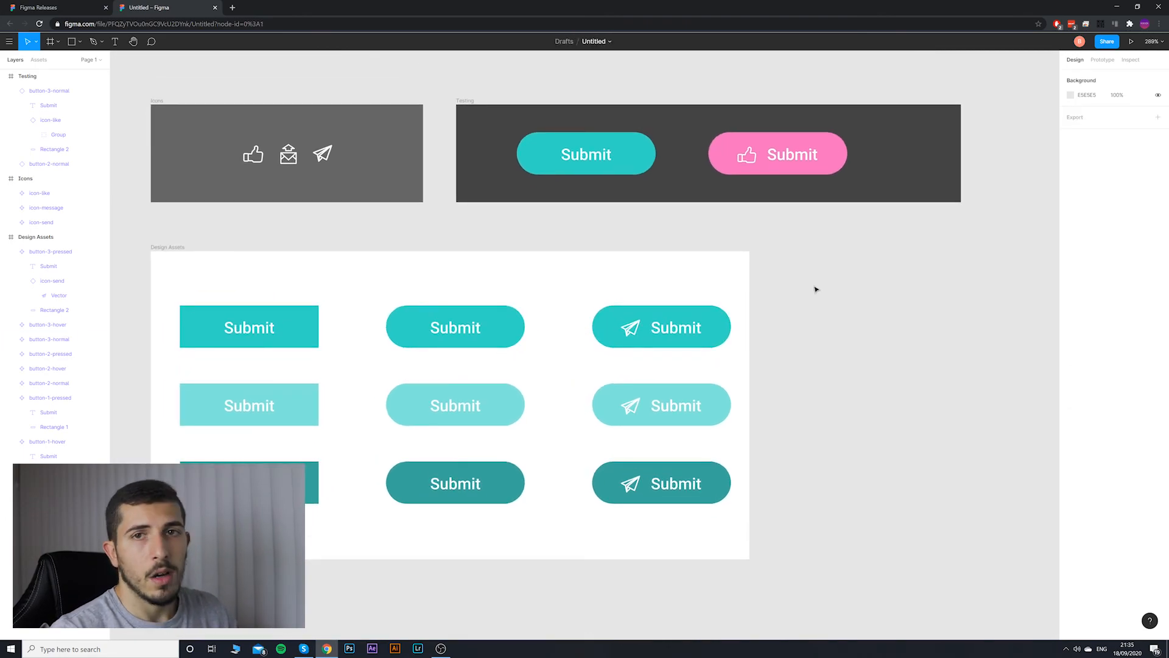